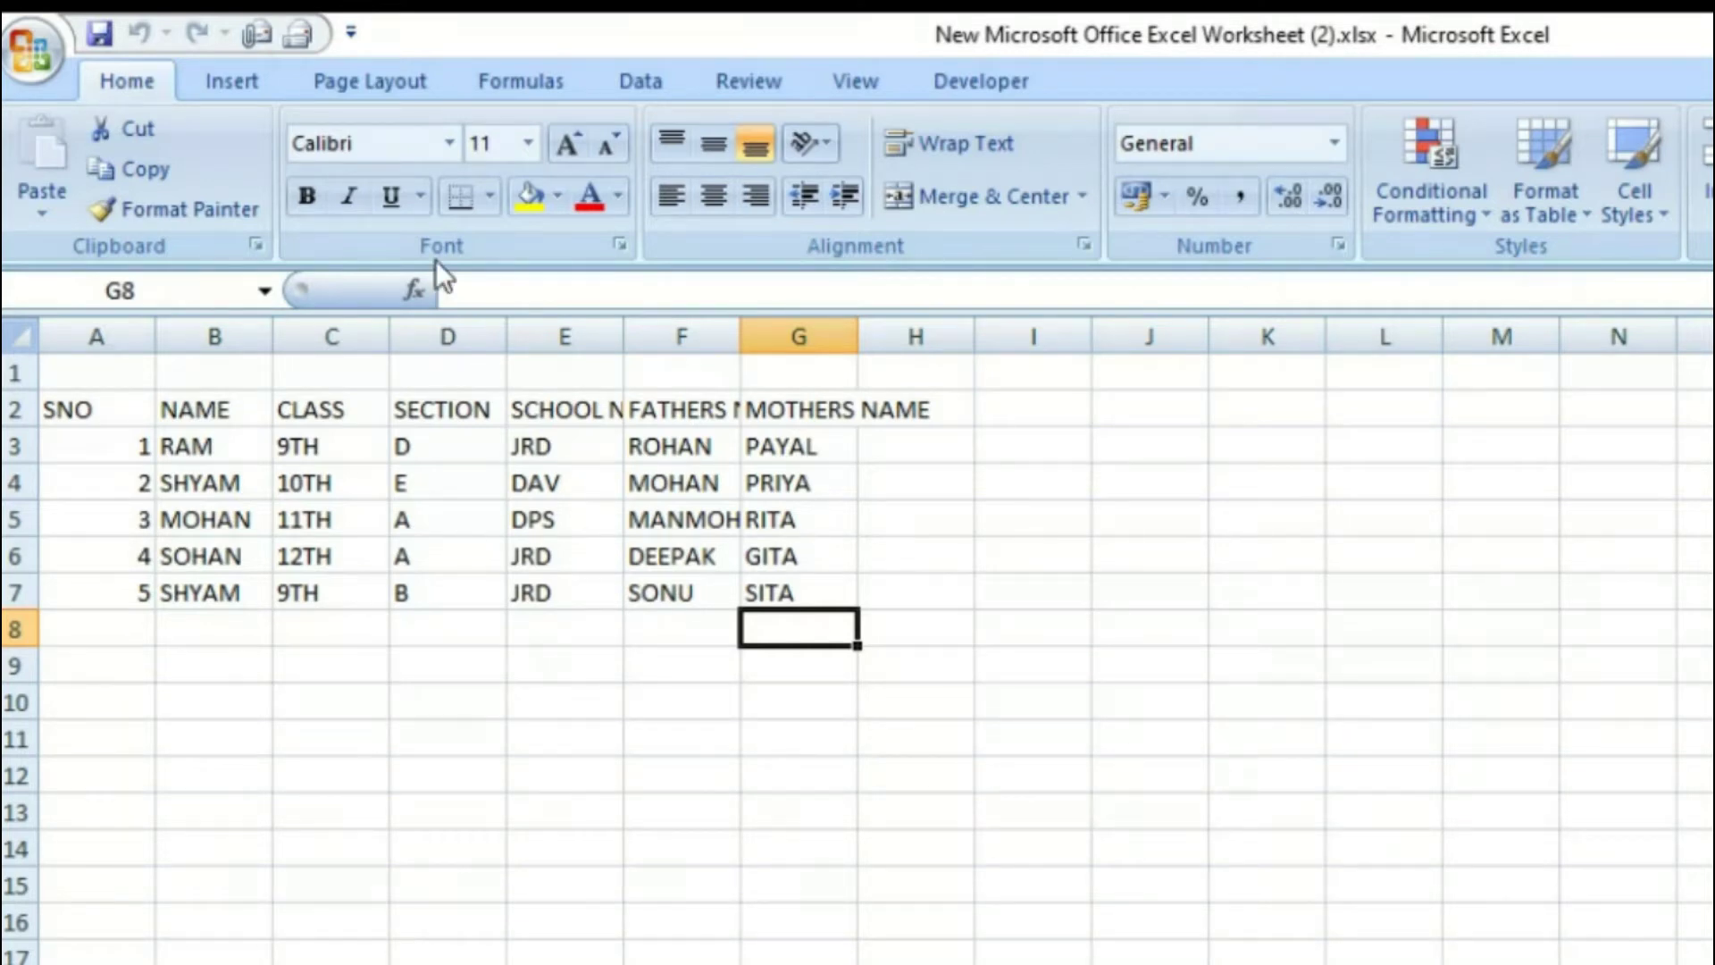
# Insert a page break at cell G8, just below the student table
pyautogui.click(390, 71)
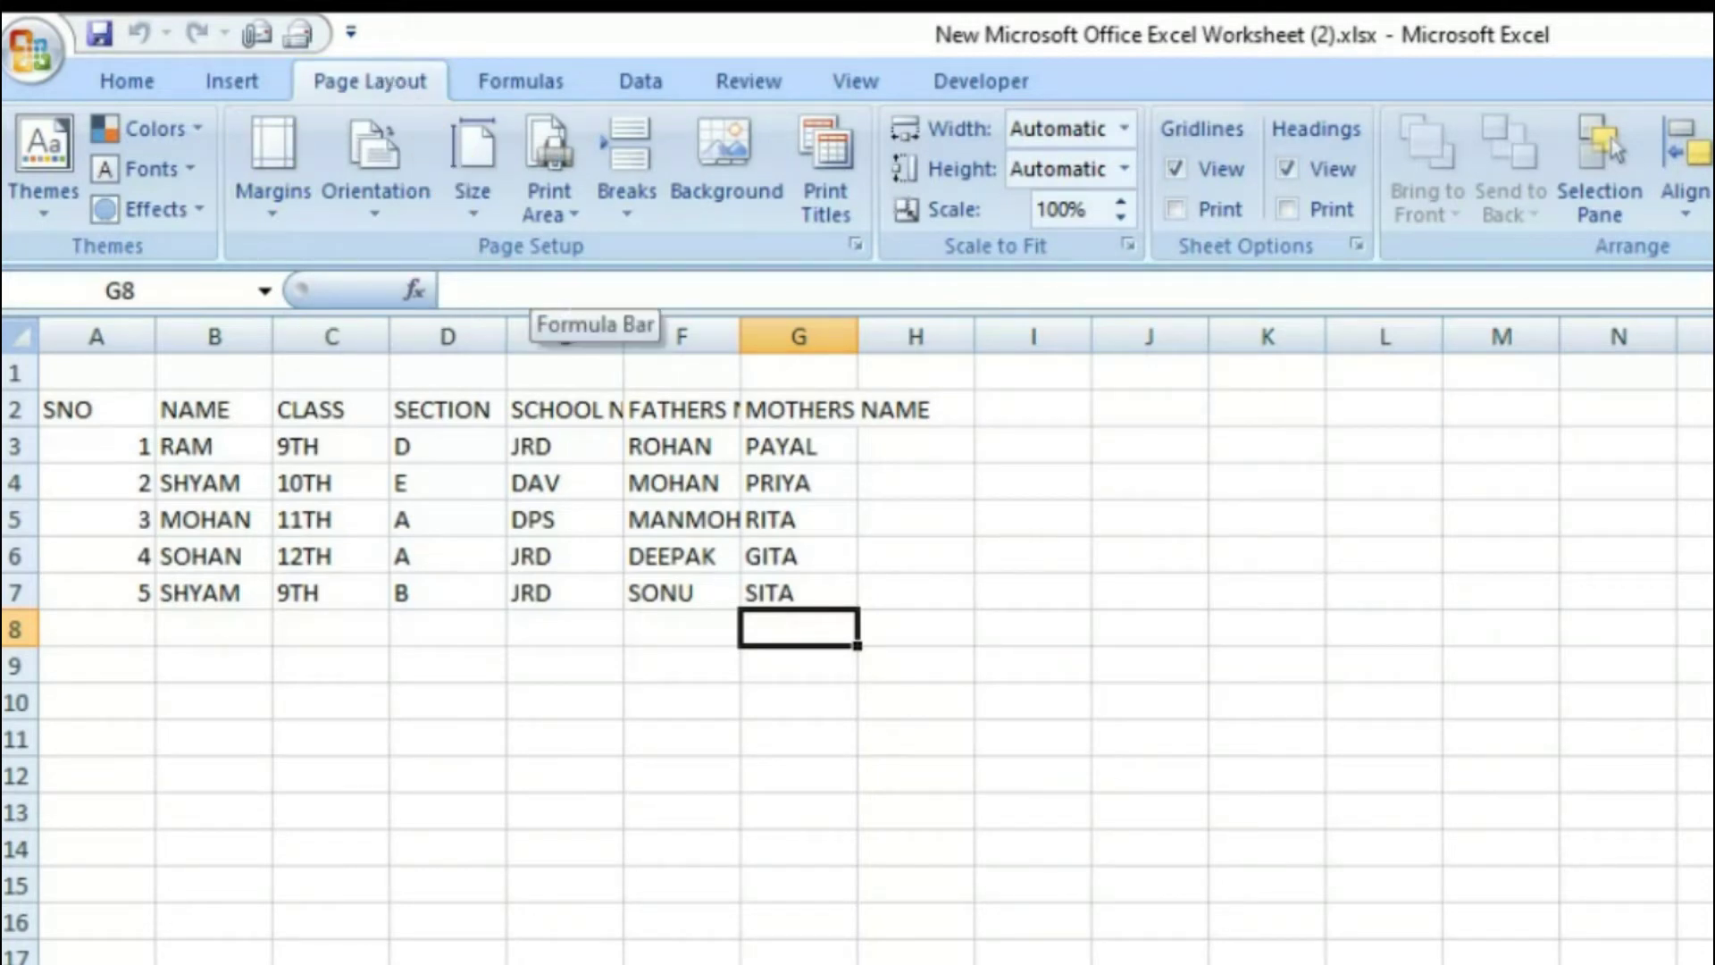
pyautogui.click(636, 214)
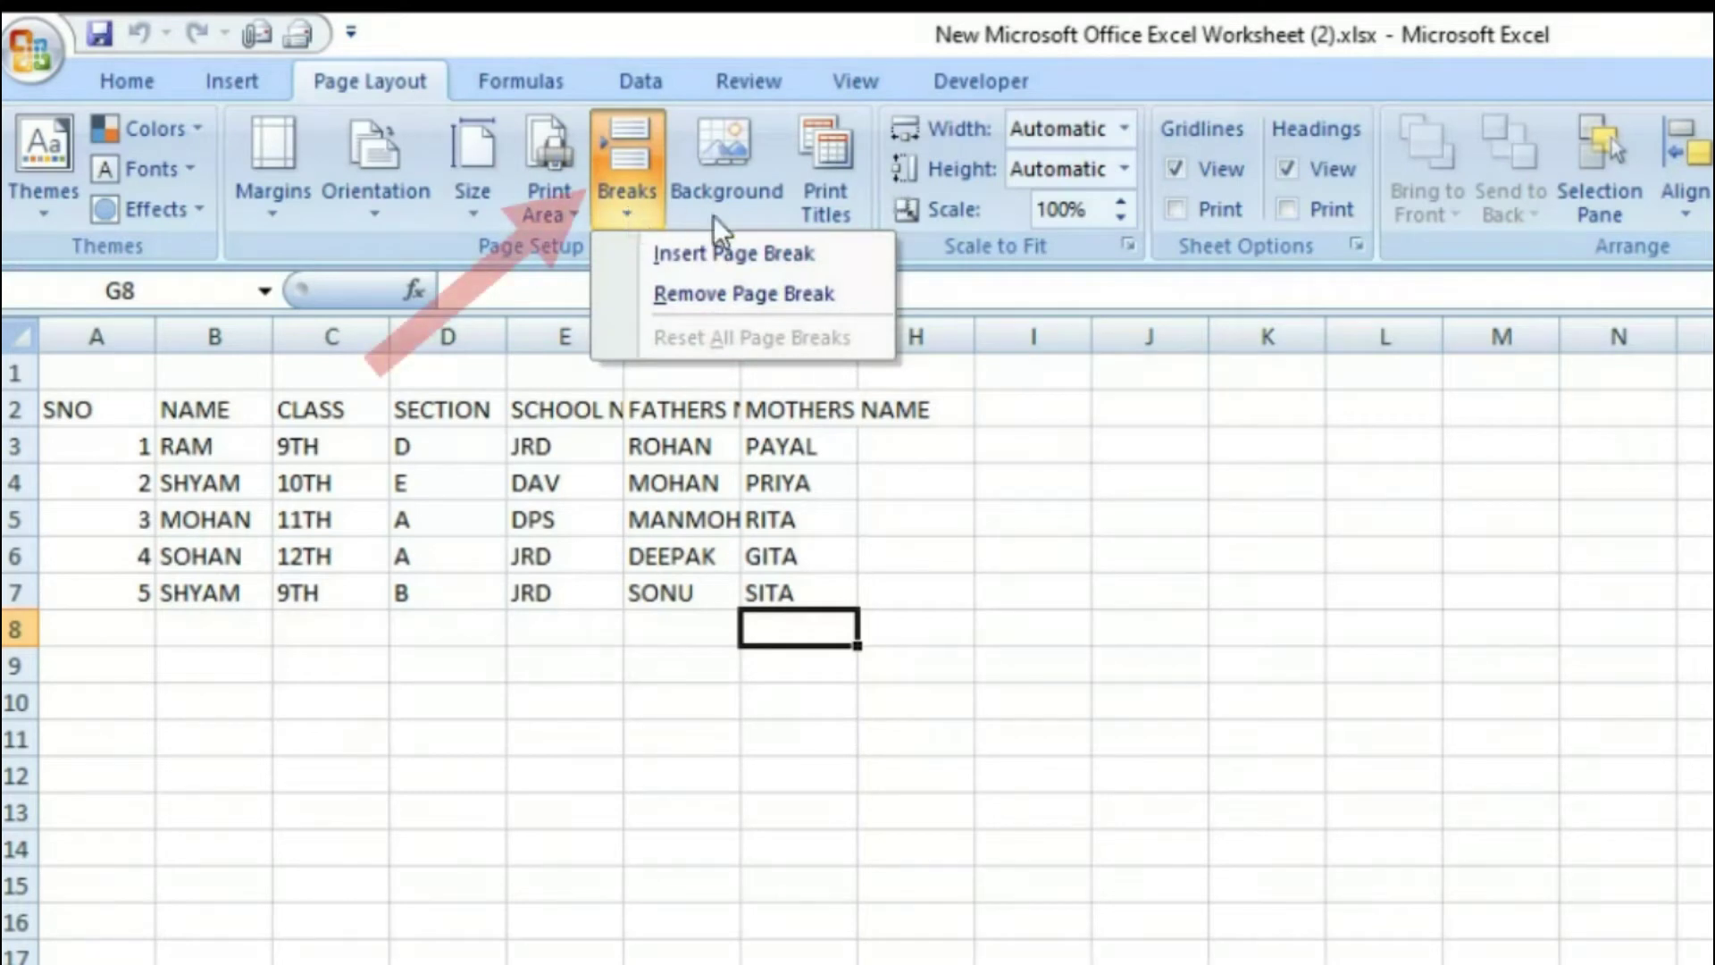
pyautogui.click(683, 256)
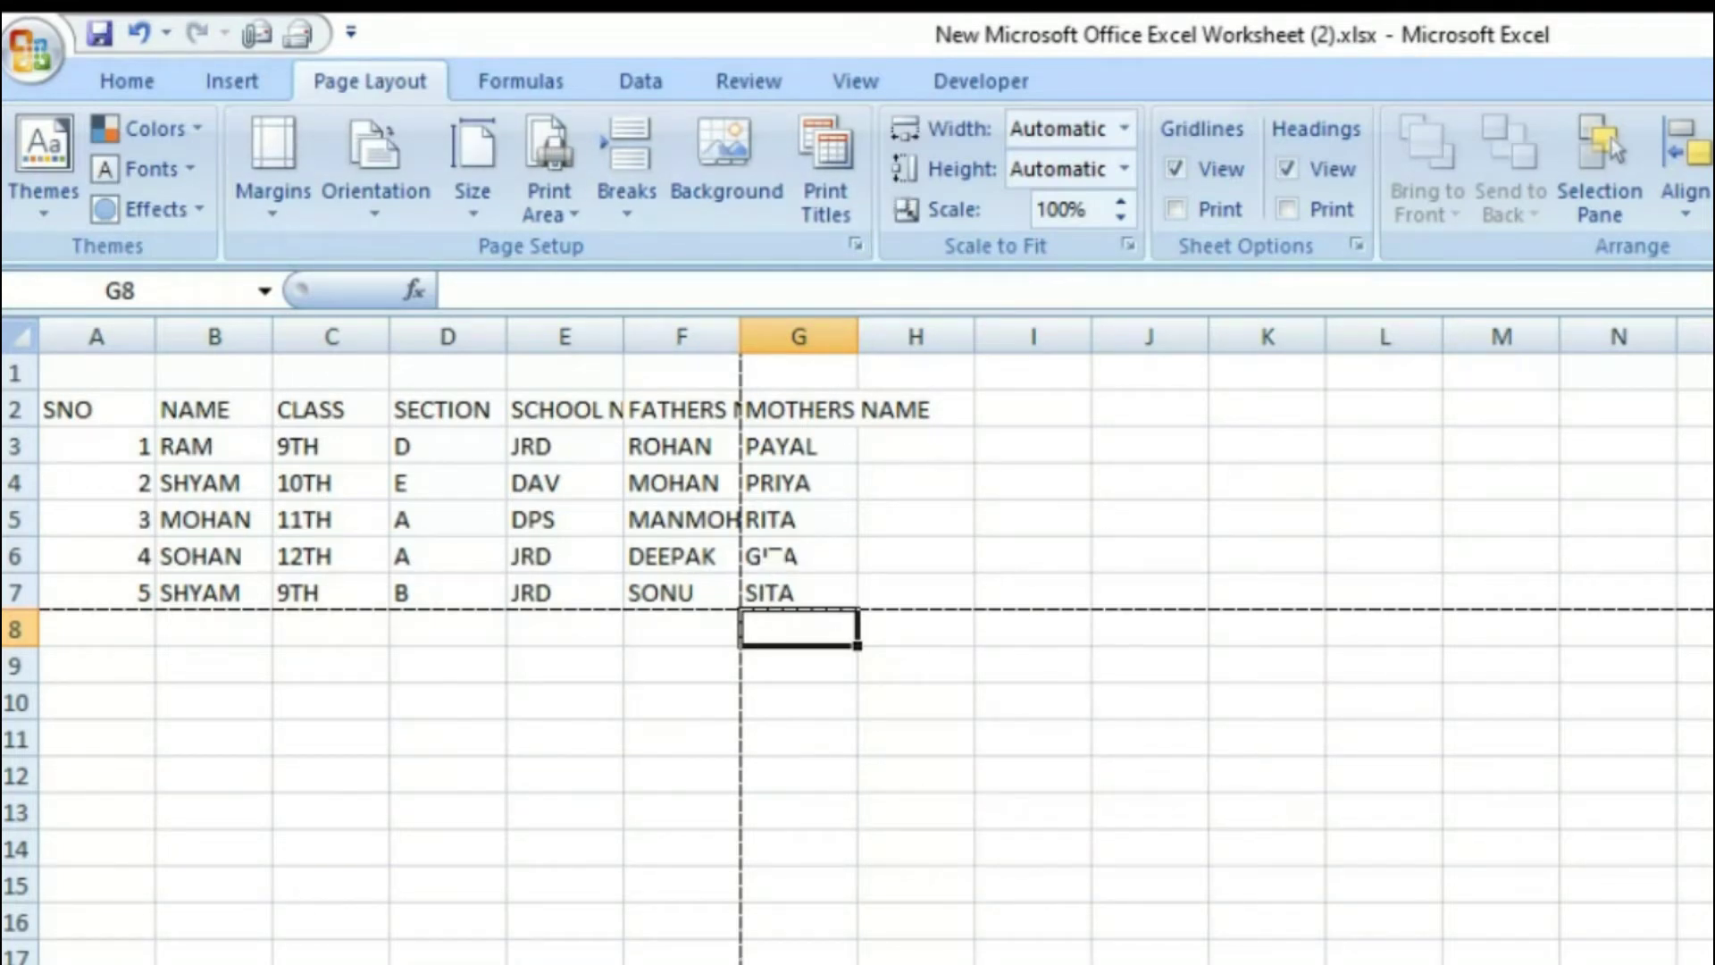
# Open the print preview, enlarge the page to inspect the table after the page break, and close the preview
pyautogui.click(33, 49)
pyautogui.moveTo(134, 454)
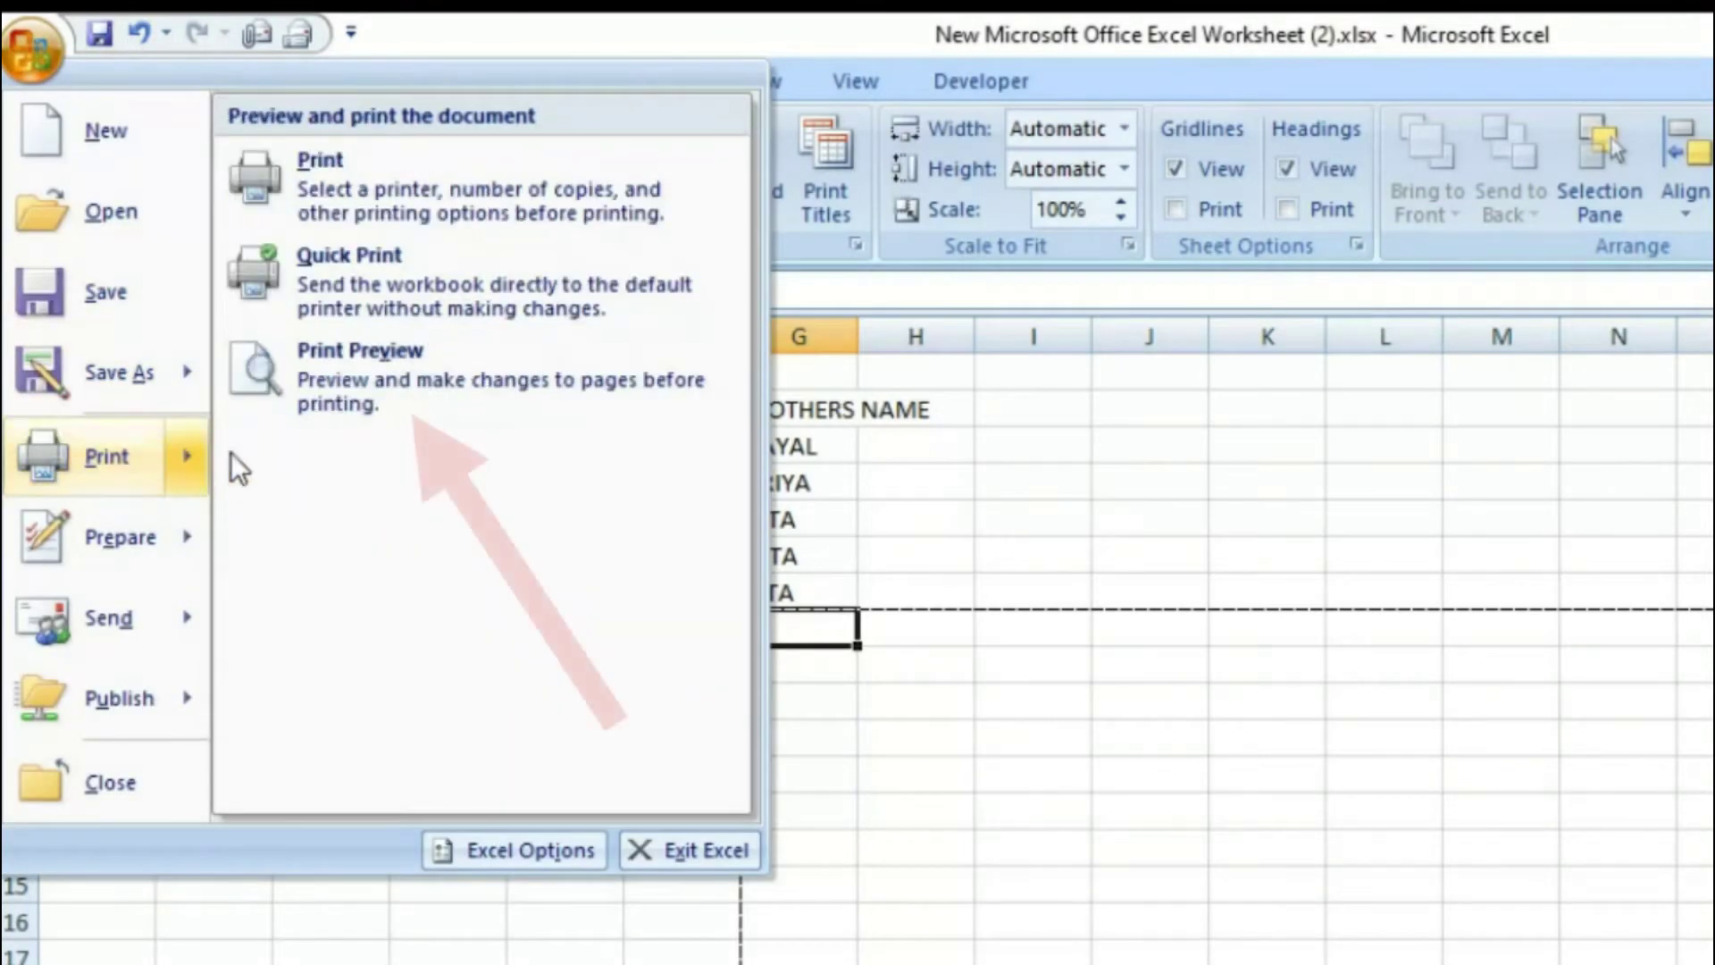
pyautogui.click(383, 401)
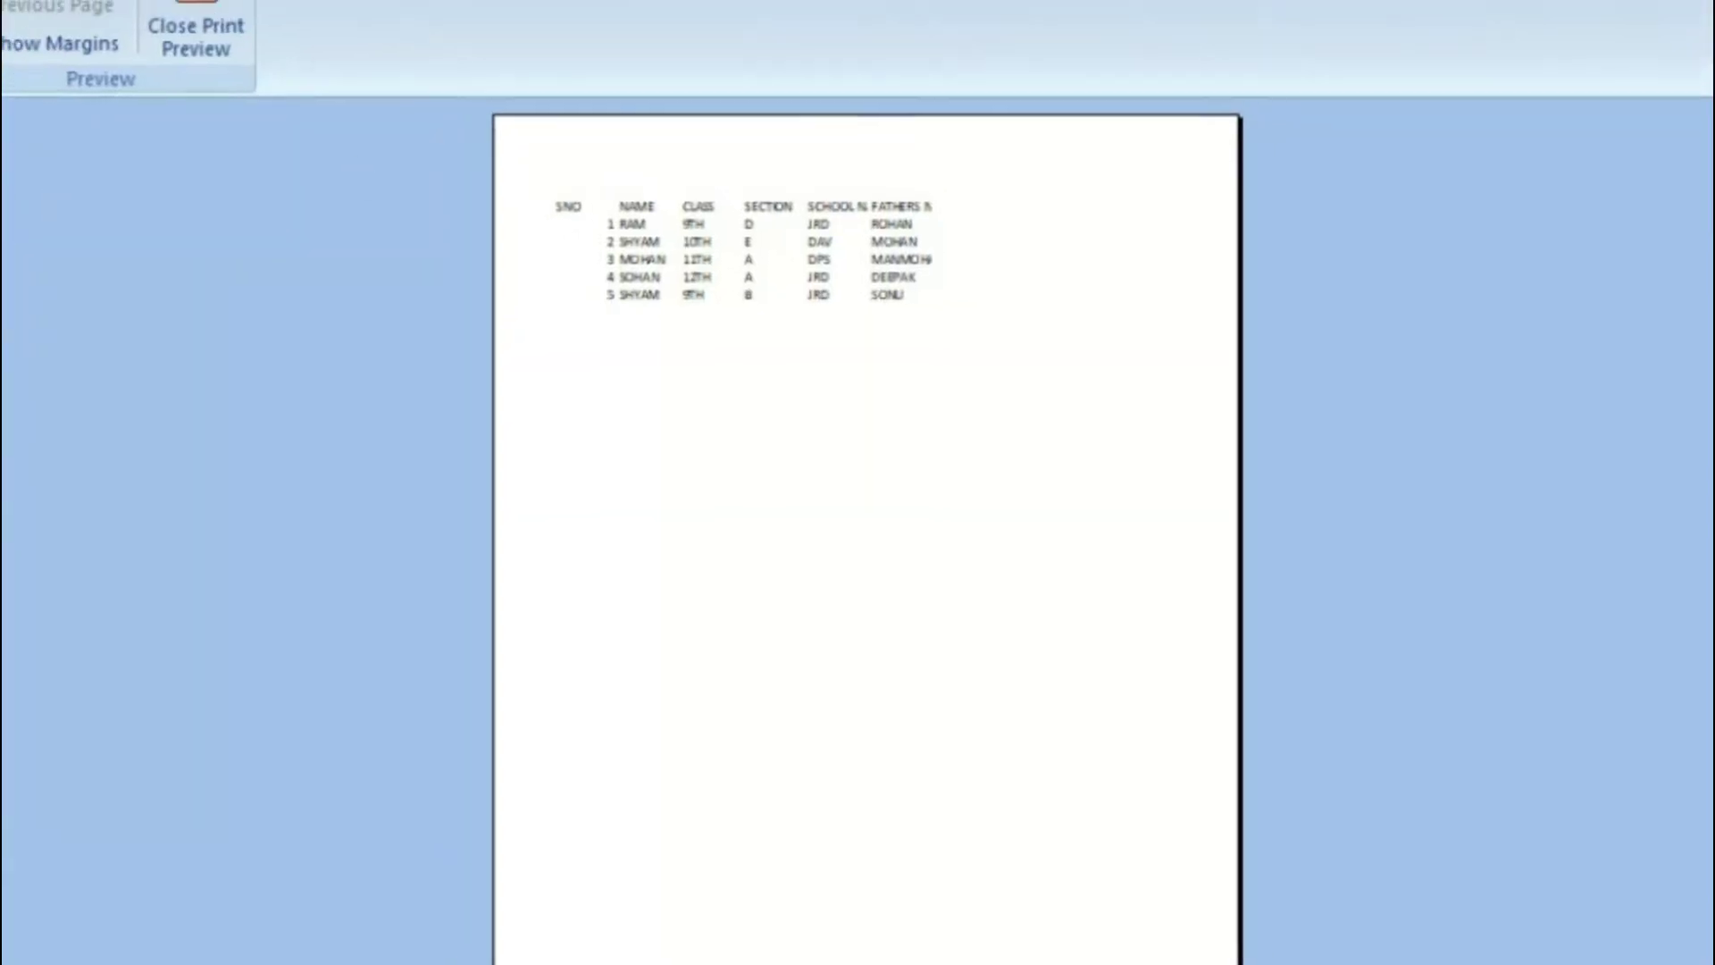
pyautogui.click(804, 335)
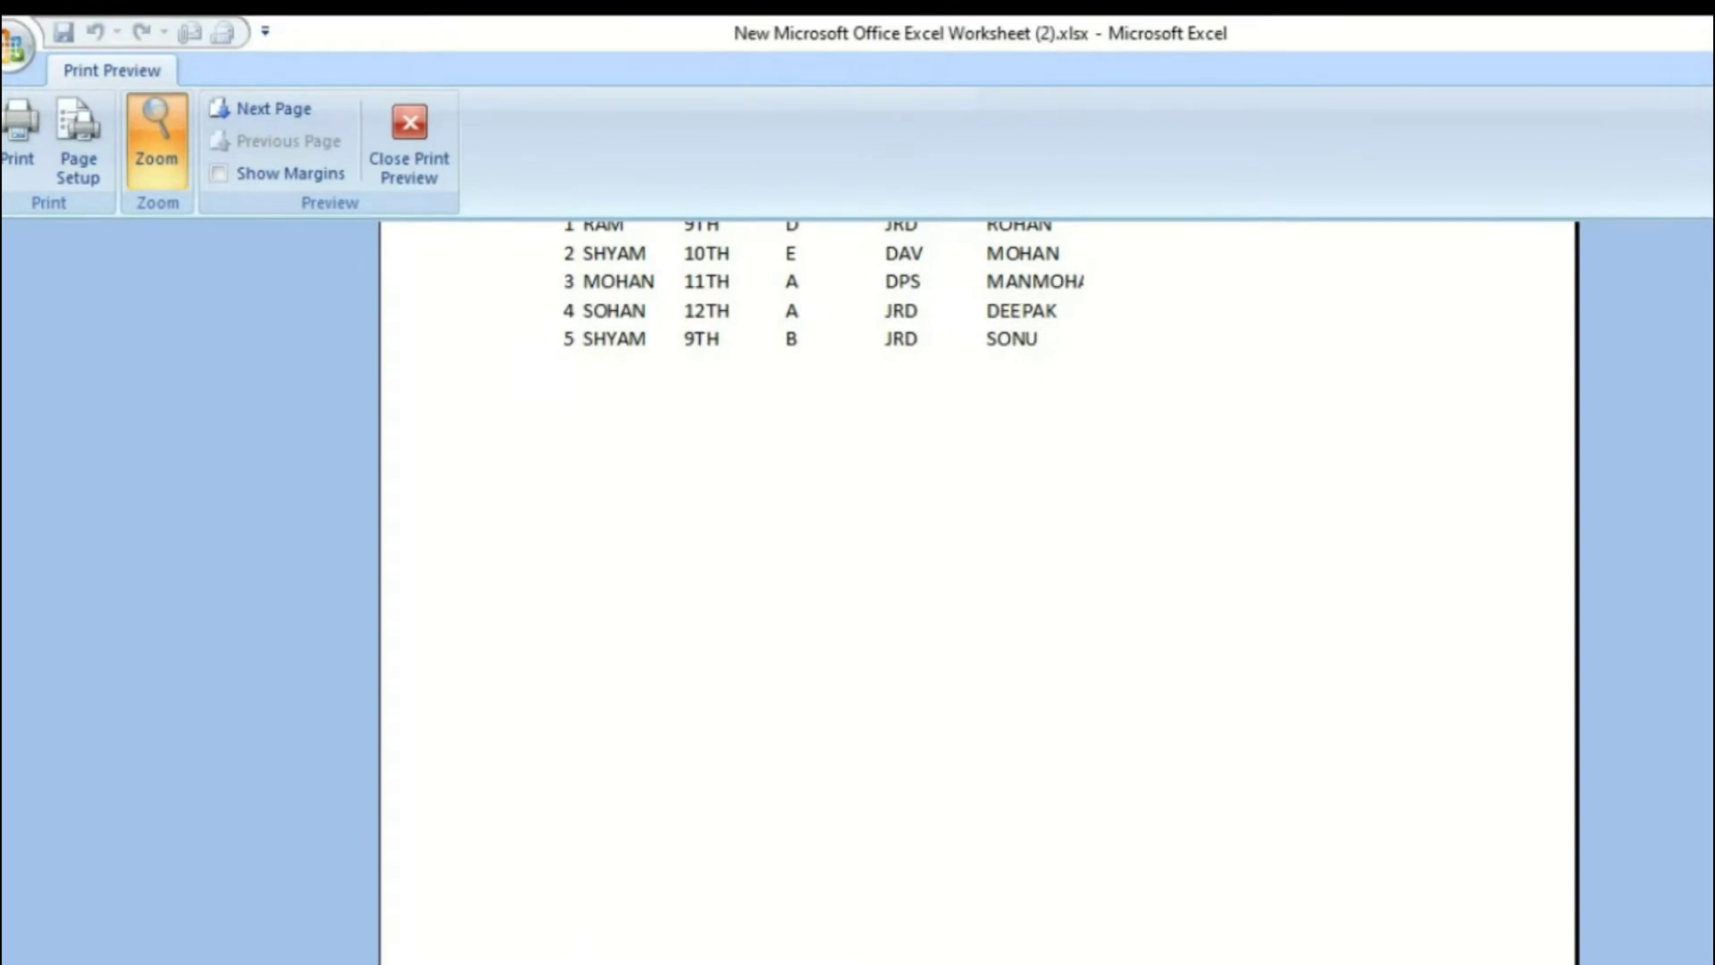
pyautogui.scroll(3, 1485, 649)
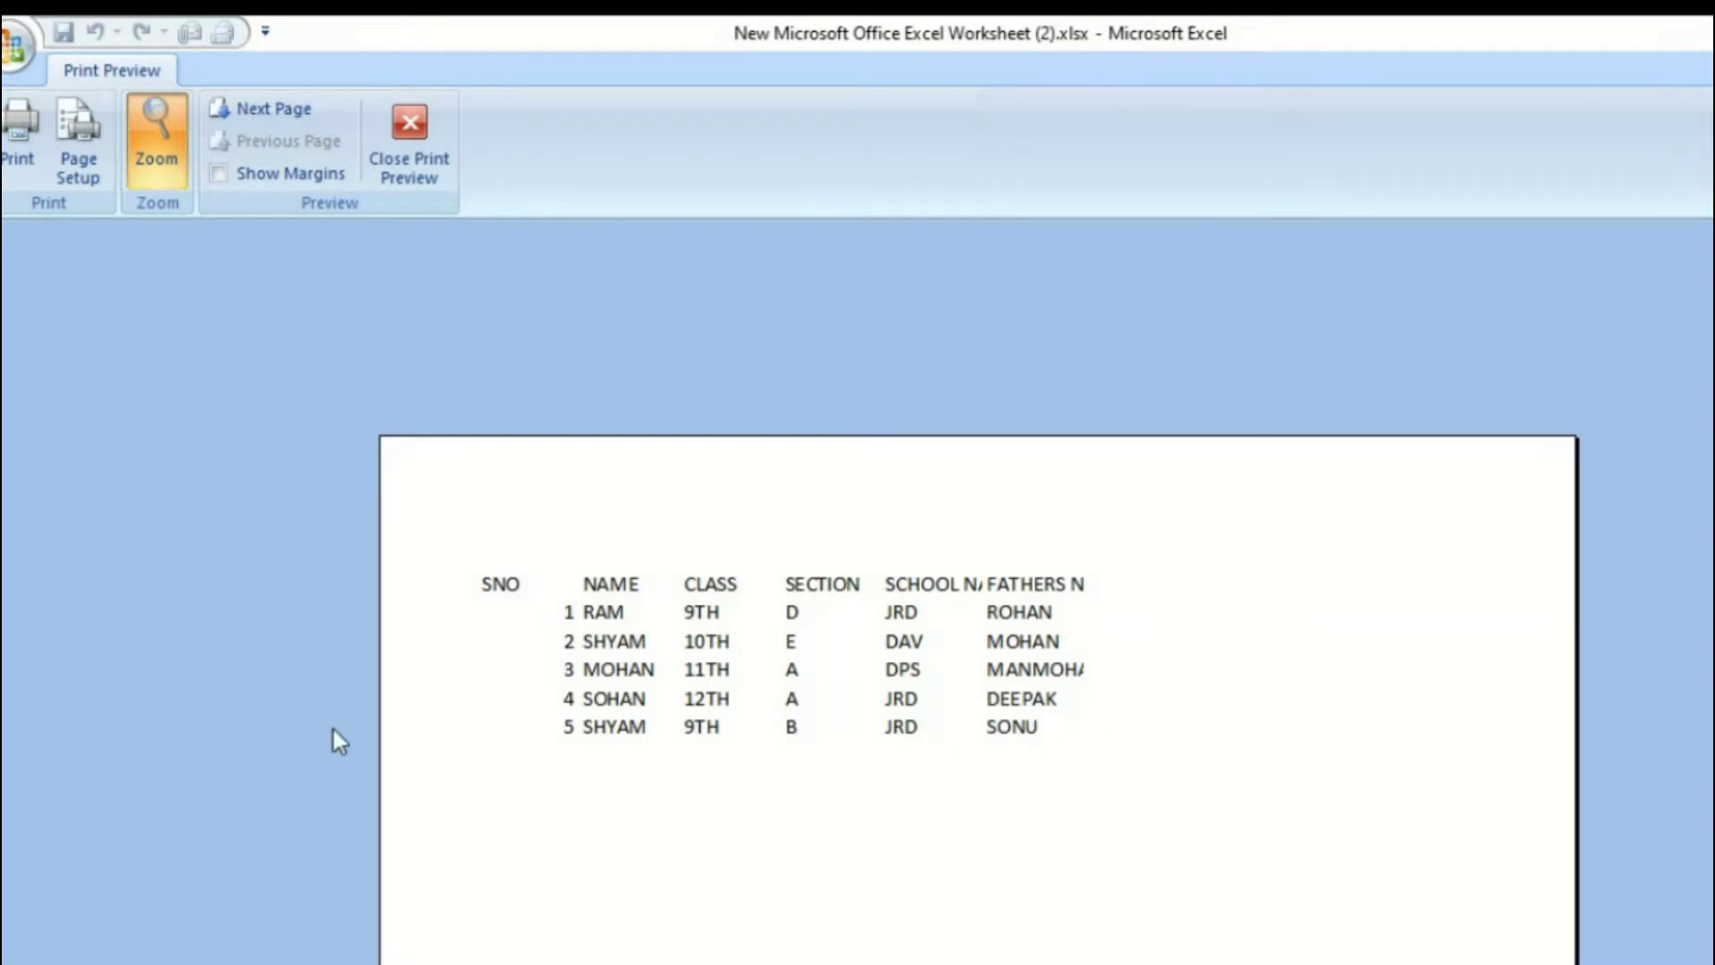
pyautogui.click(393, 153)
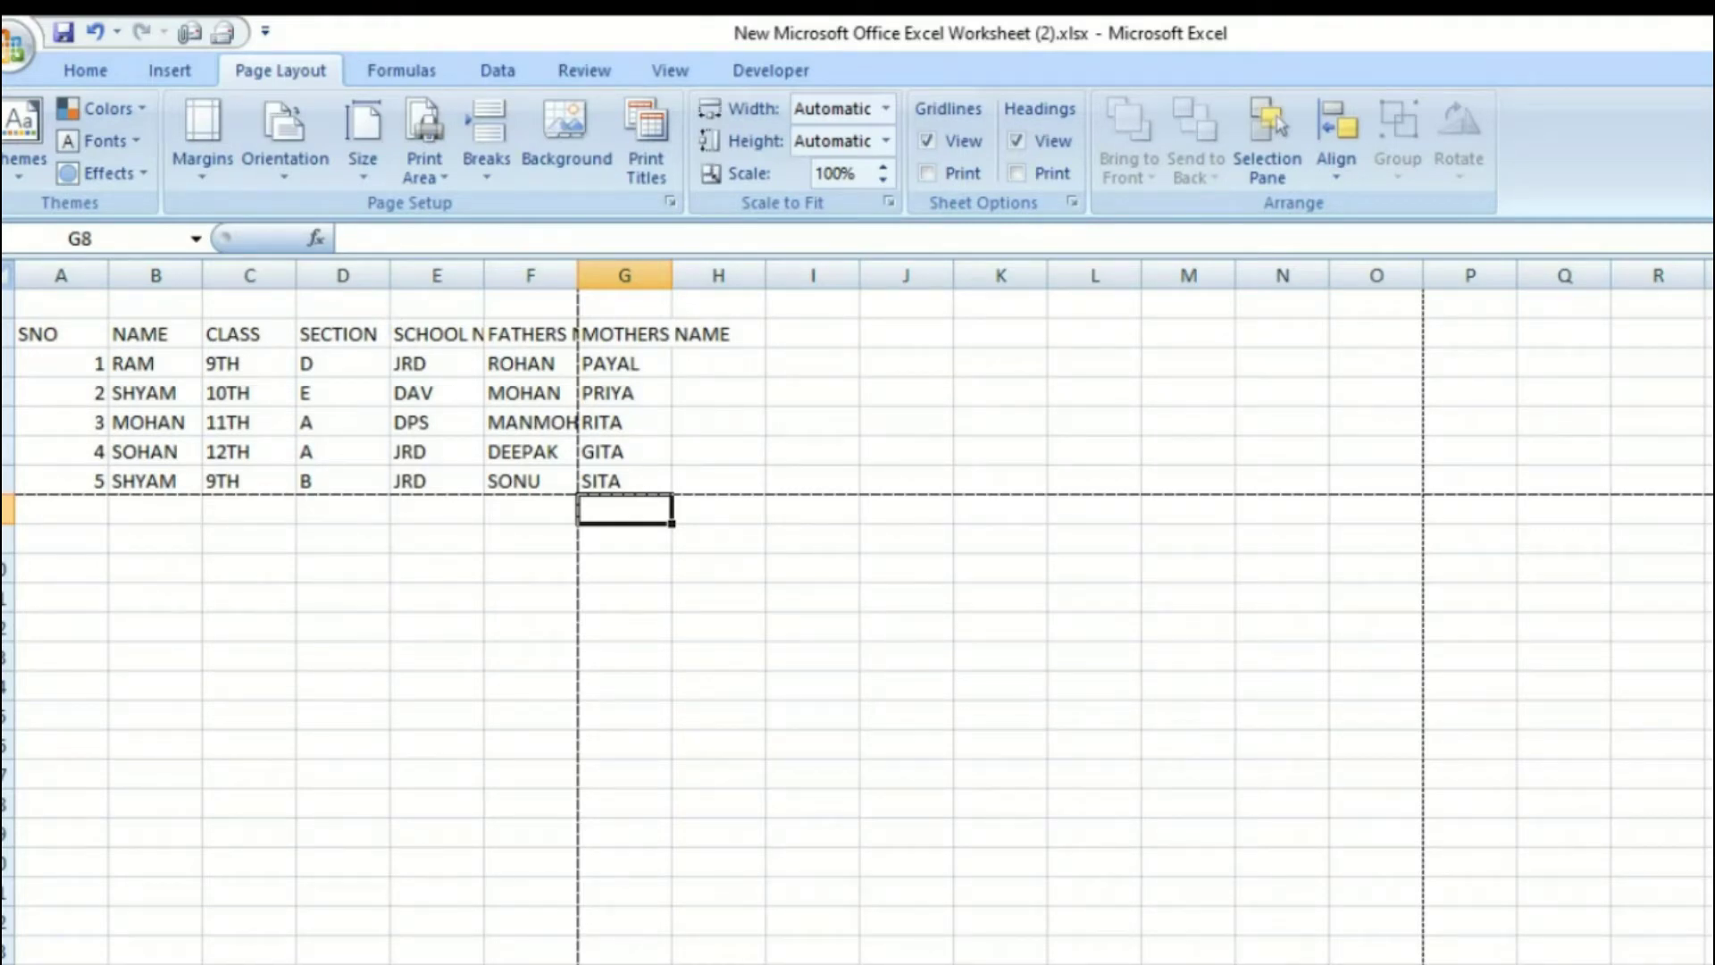
# Reduce the sheet's print scale to 90%
pyautogui.click(881, 181)
pyautogui.click(881, 181)
pyautogui.click(880, 181)
pyautogui.click(880, 180)
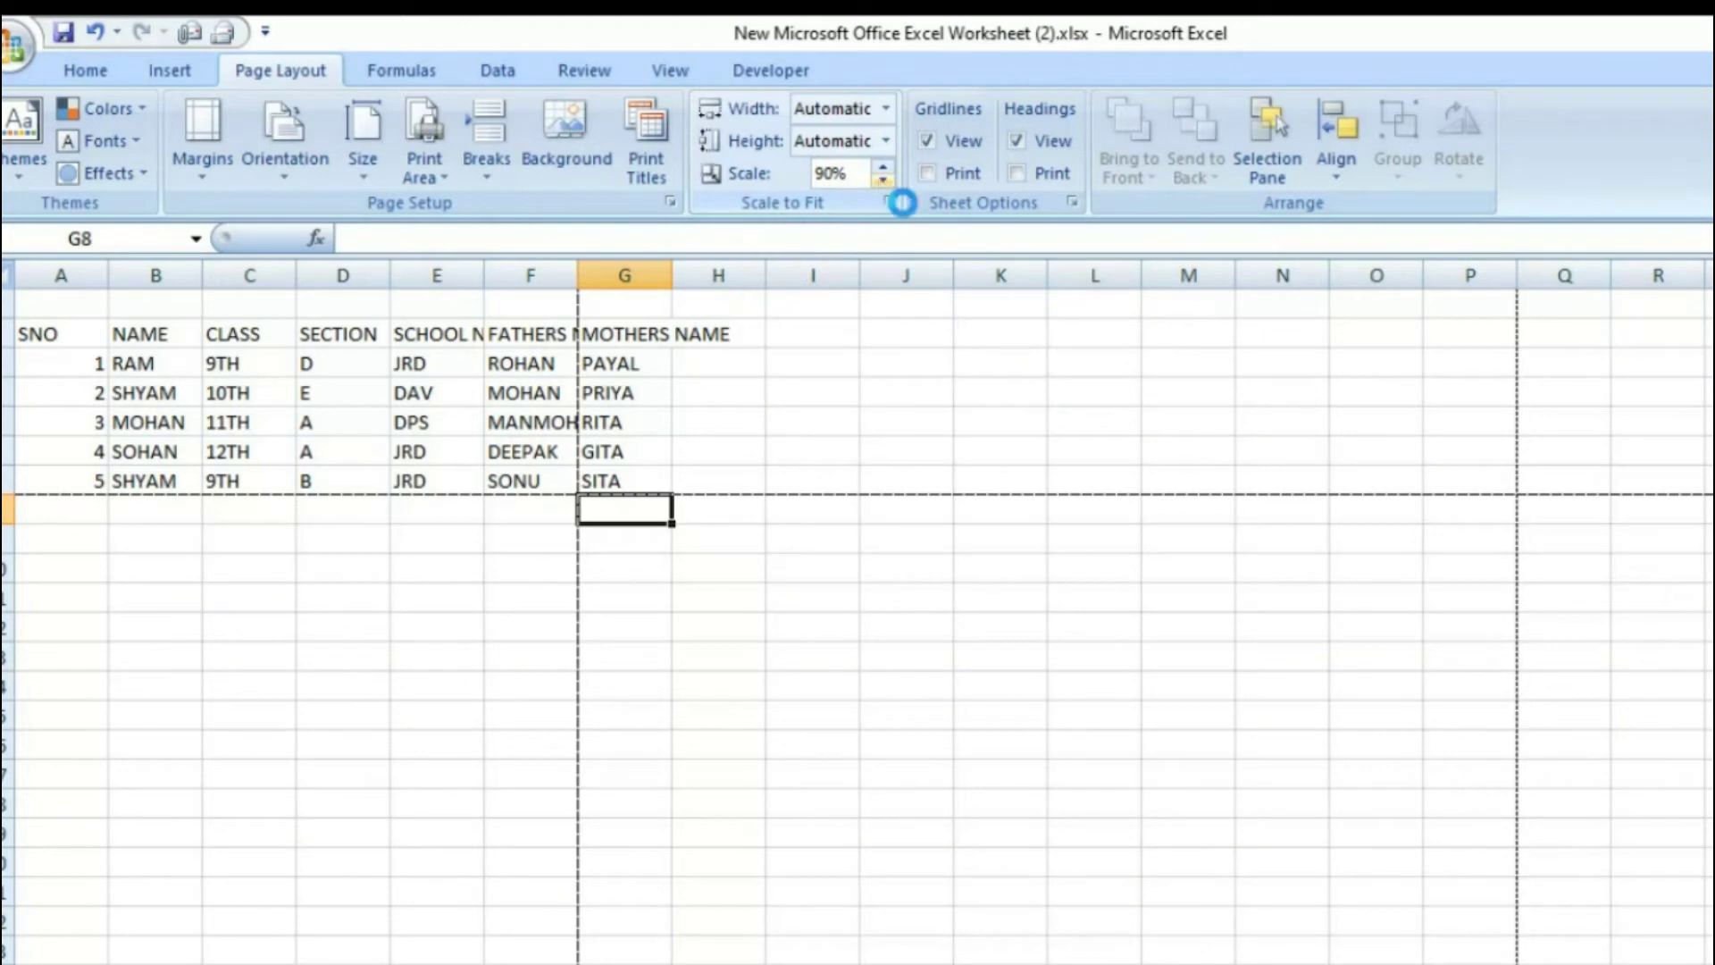
# Set the sheet's print scale to 200%
pyautogui.click(881, 180)
pyautogui.click(883, 179)
pyautogui.click(882, 180)
pyautogui.click(882, 179)
pyautogui.click(883, 179)
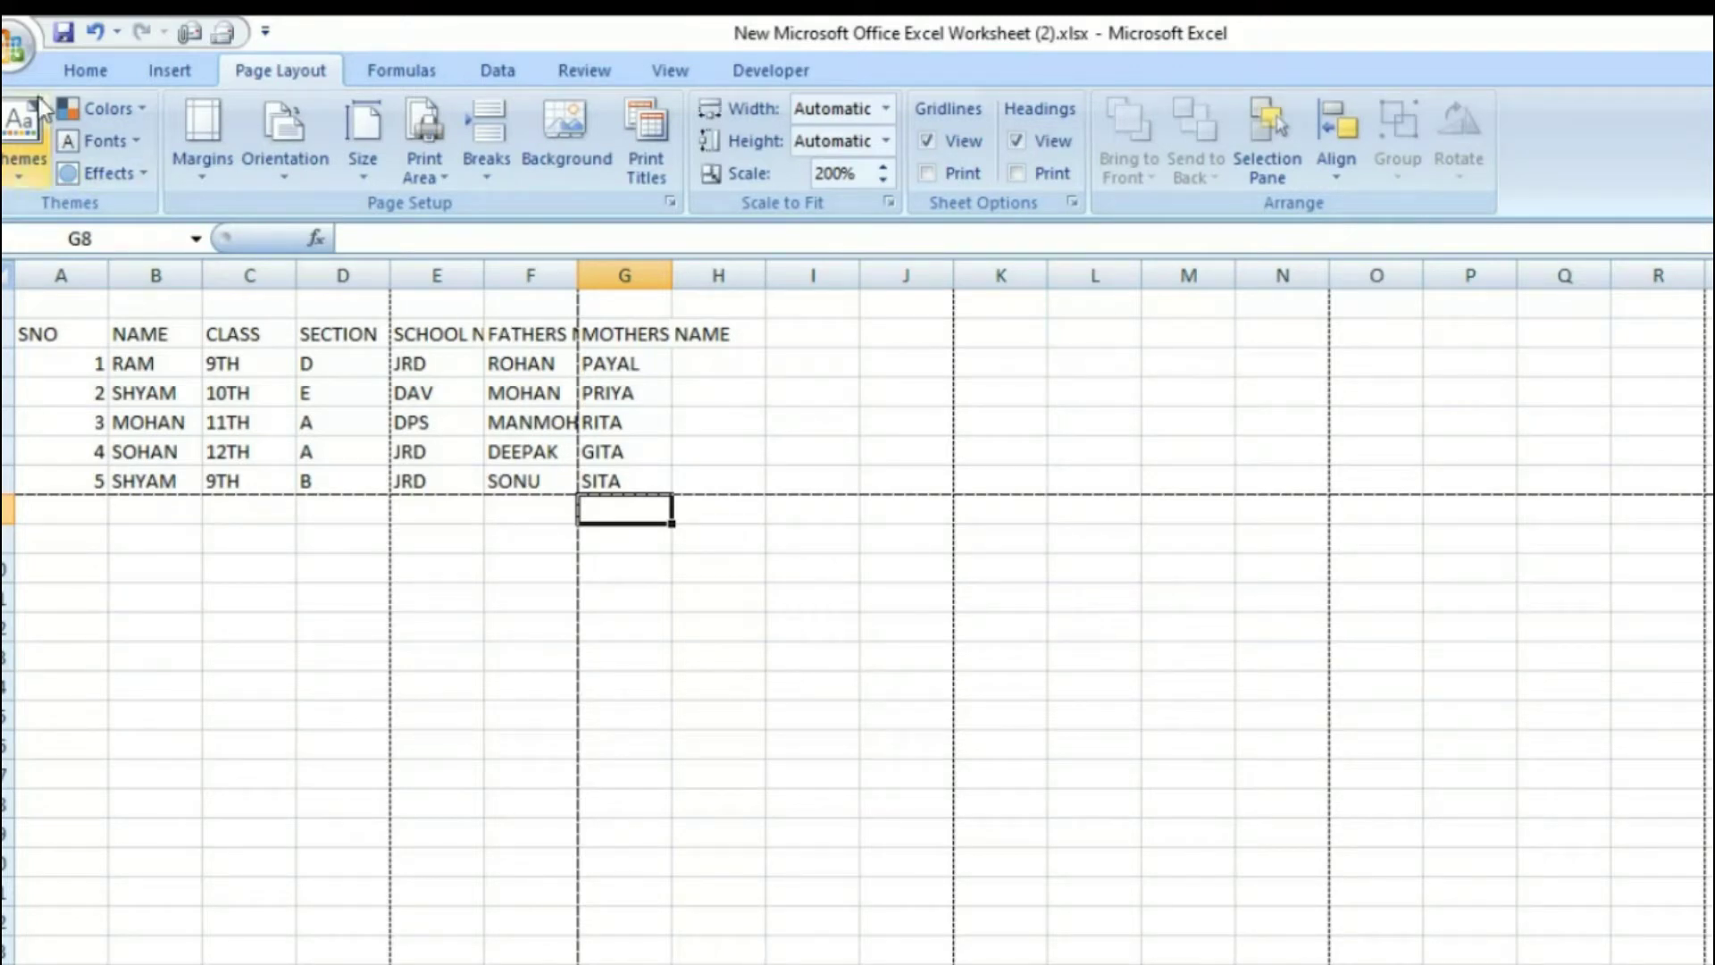
# Inspect the enlarged table at the top of the first page in print preview and exit the preview
pyautogui.click(10, 64)
pyautogui.moveTo(89, 384)
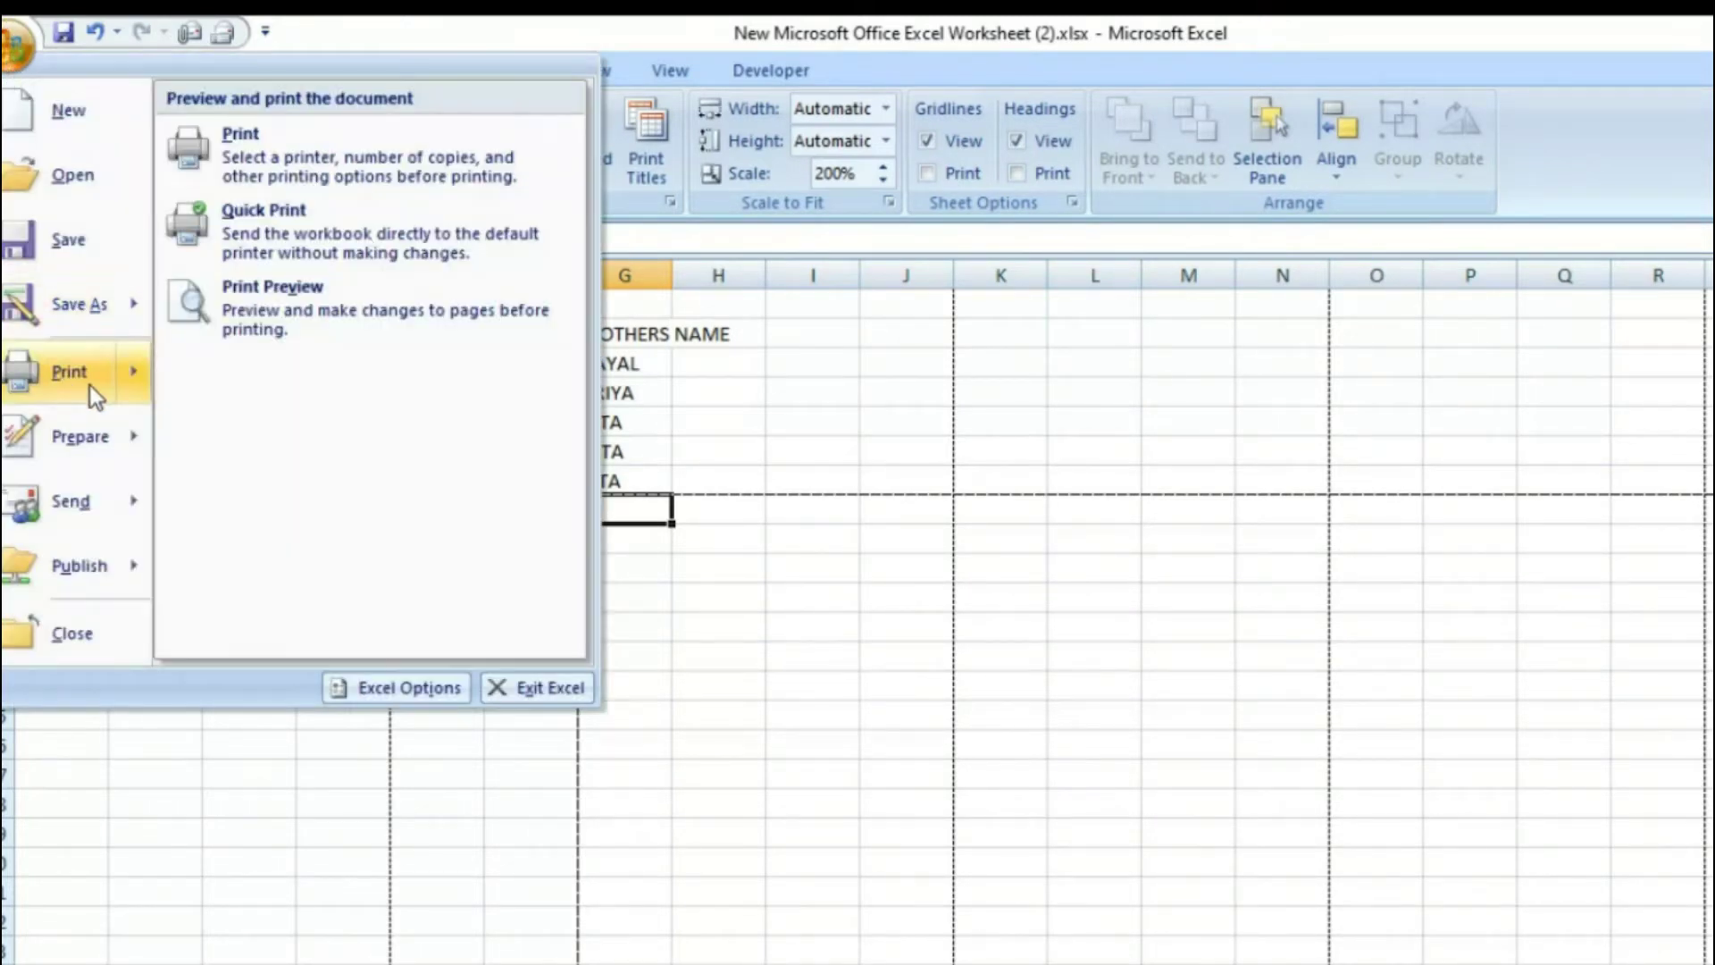
pyautogui.click(329, 319)
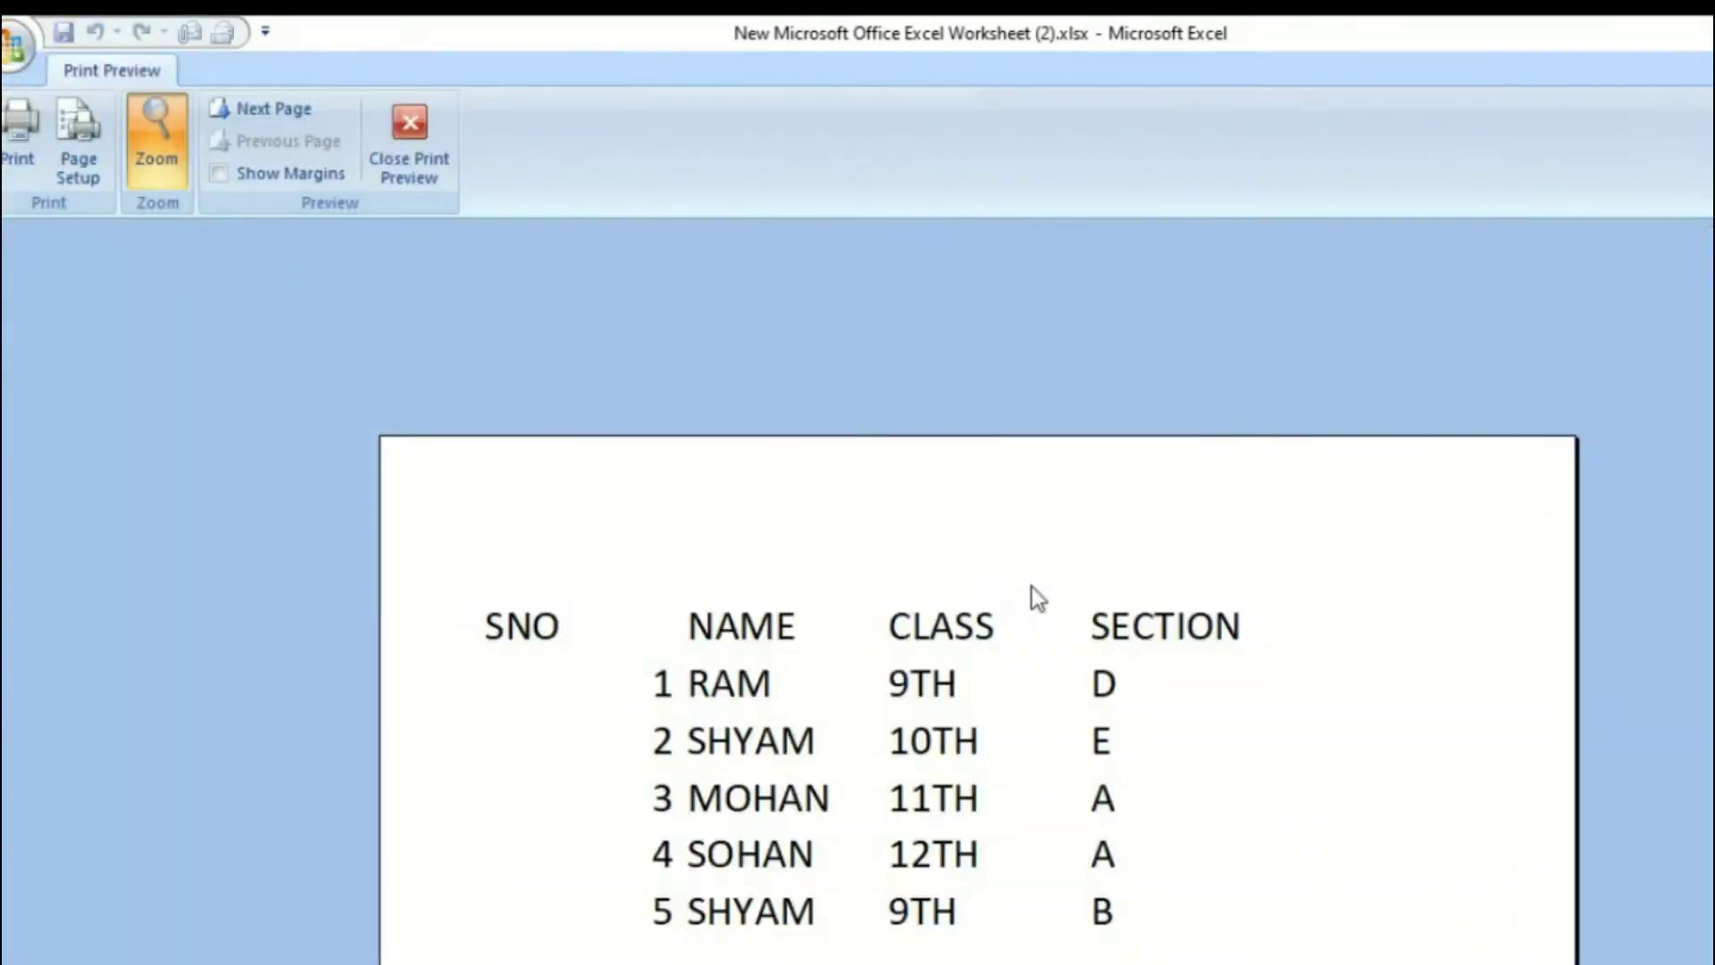
pyautogui.click(1036, 596)
pyautogui.click(1192, 621)
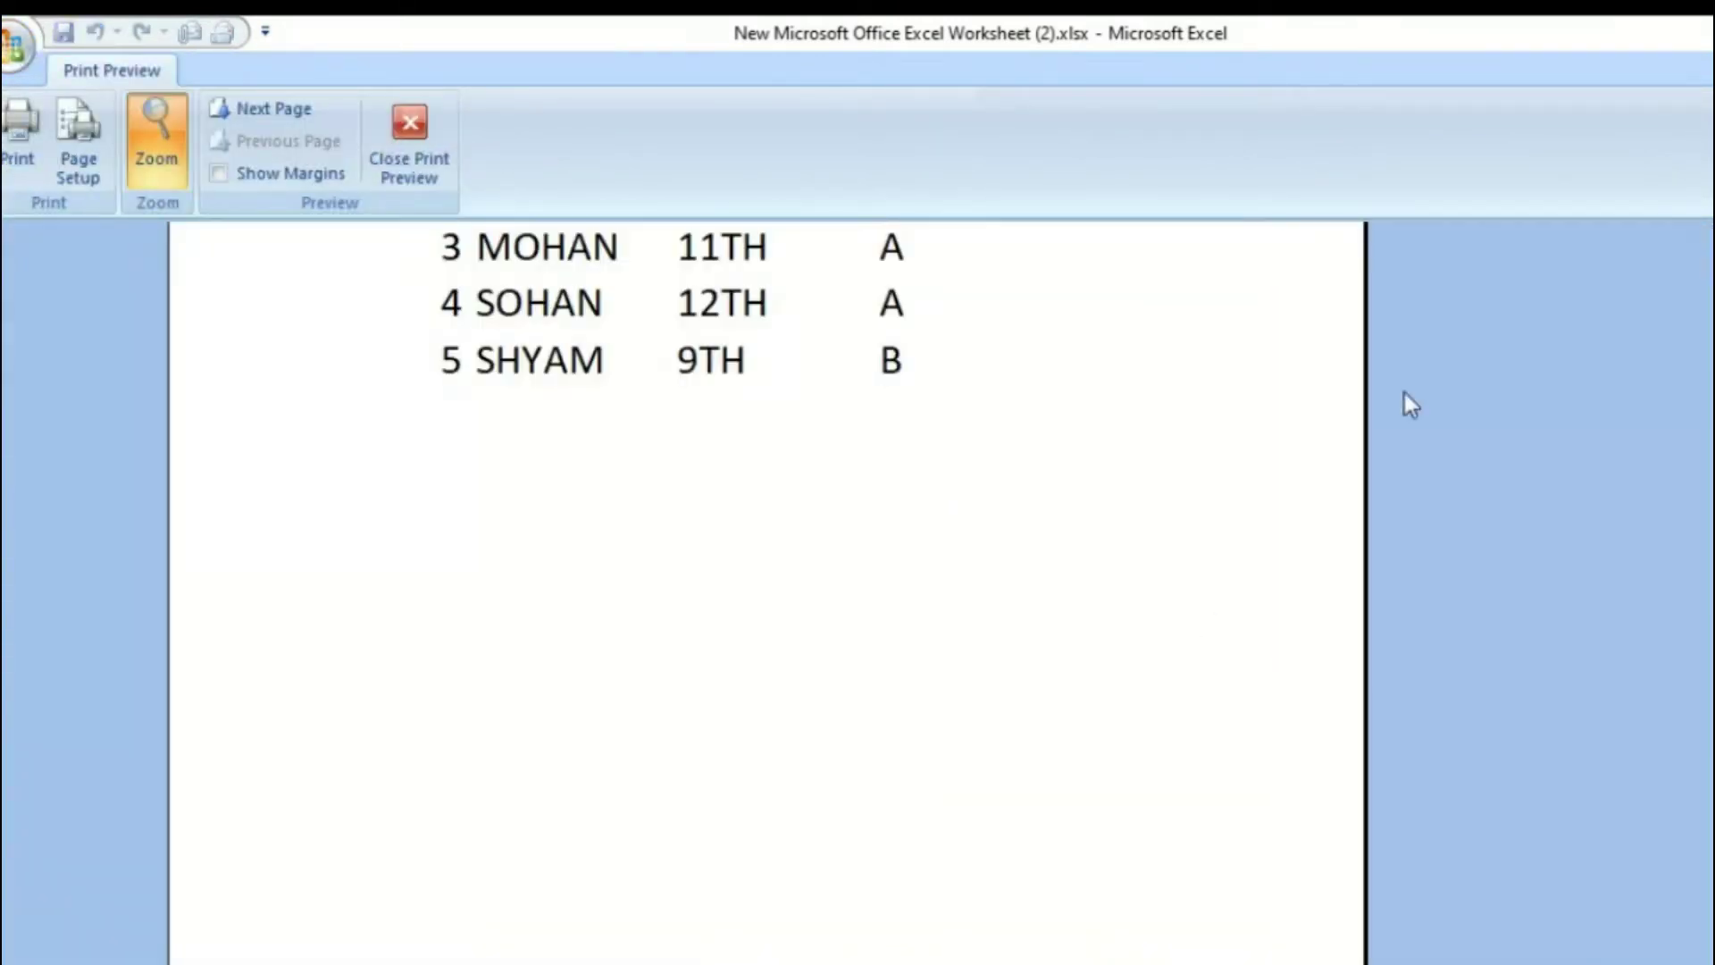
pyautogui.scroll(3, 768, 590)
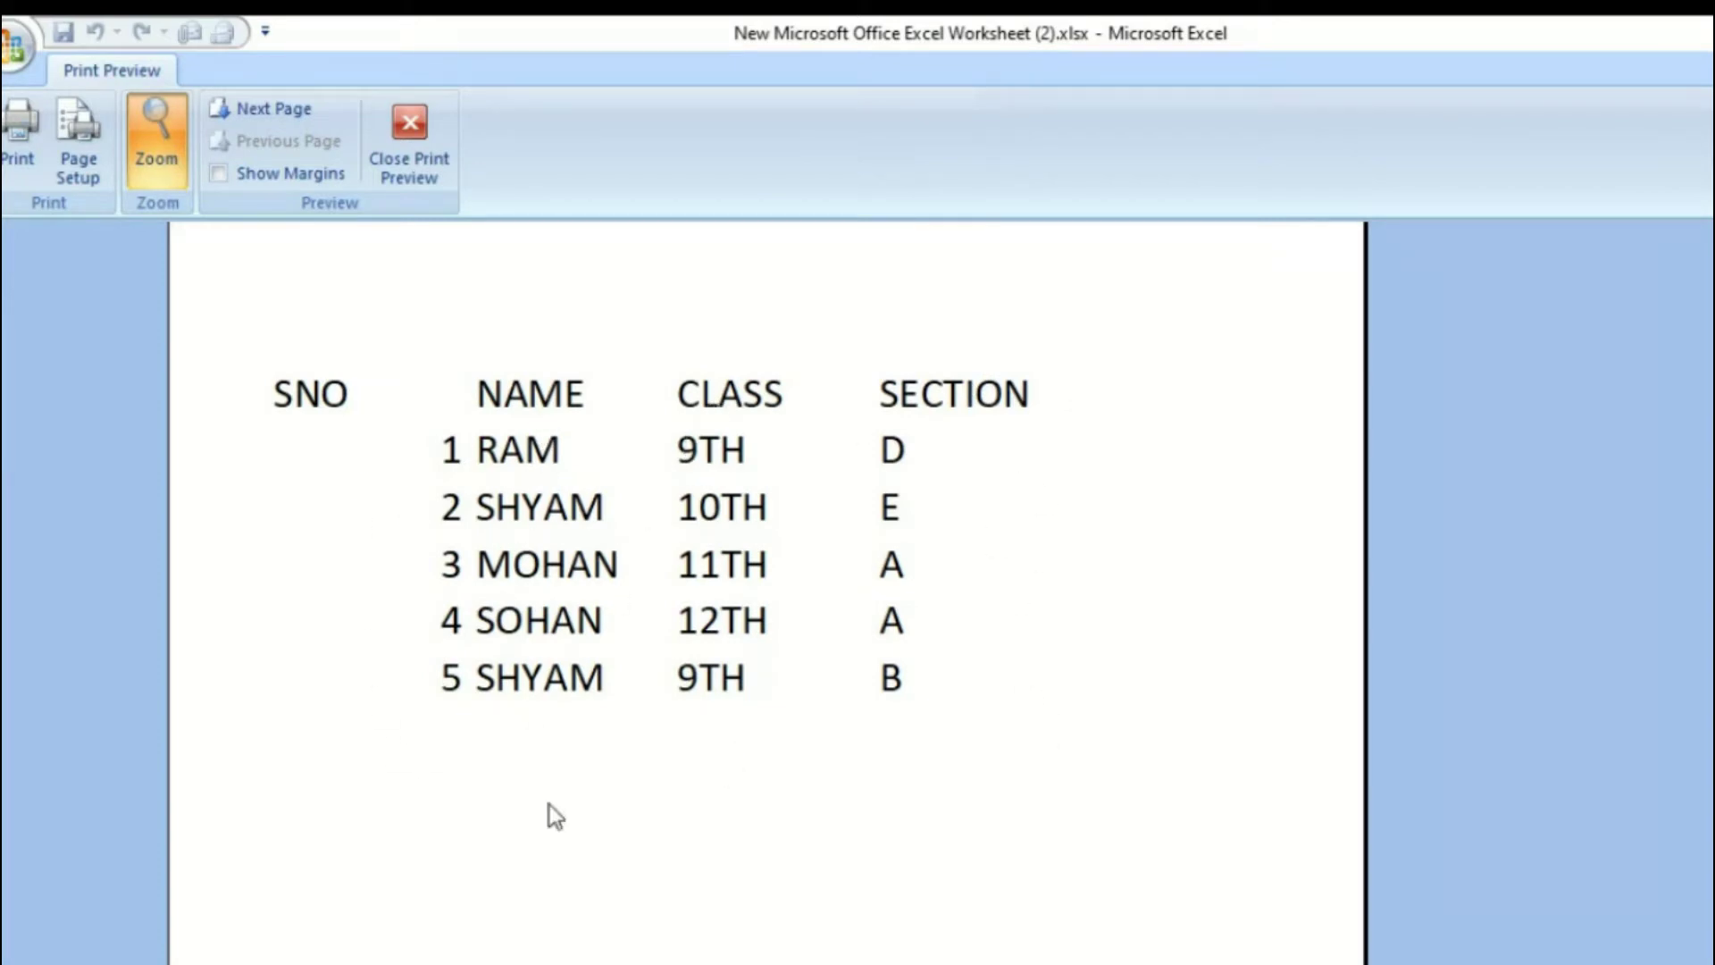
pyautogui.press('Escape')
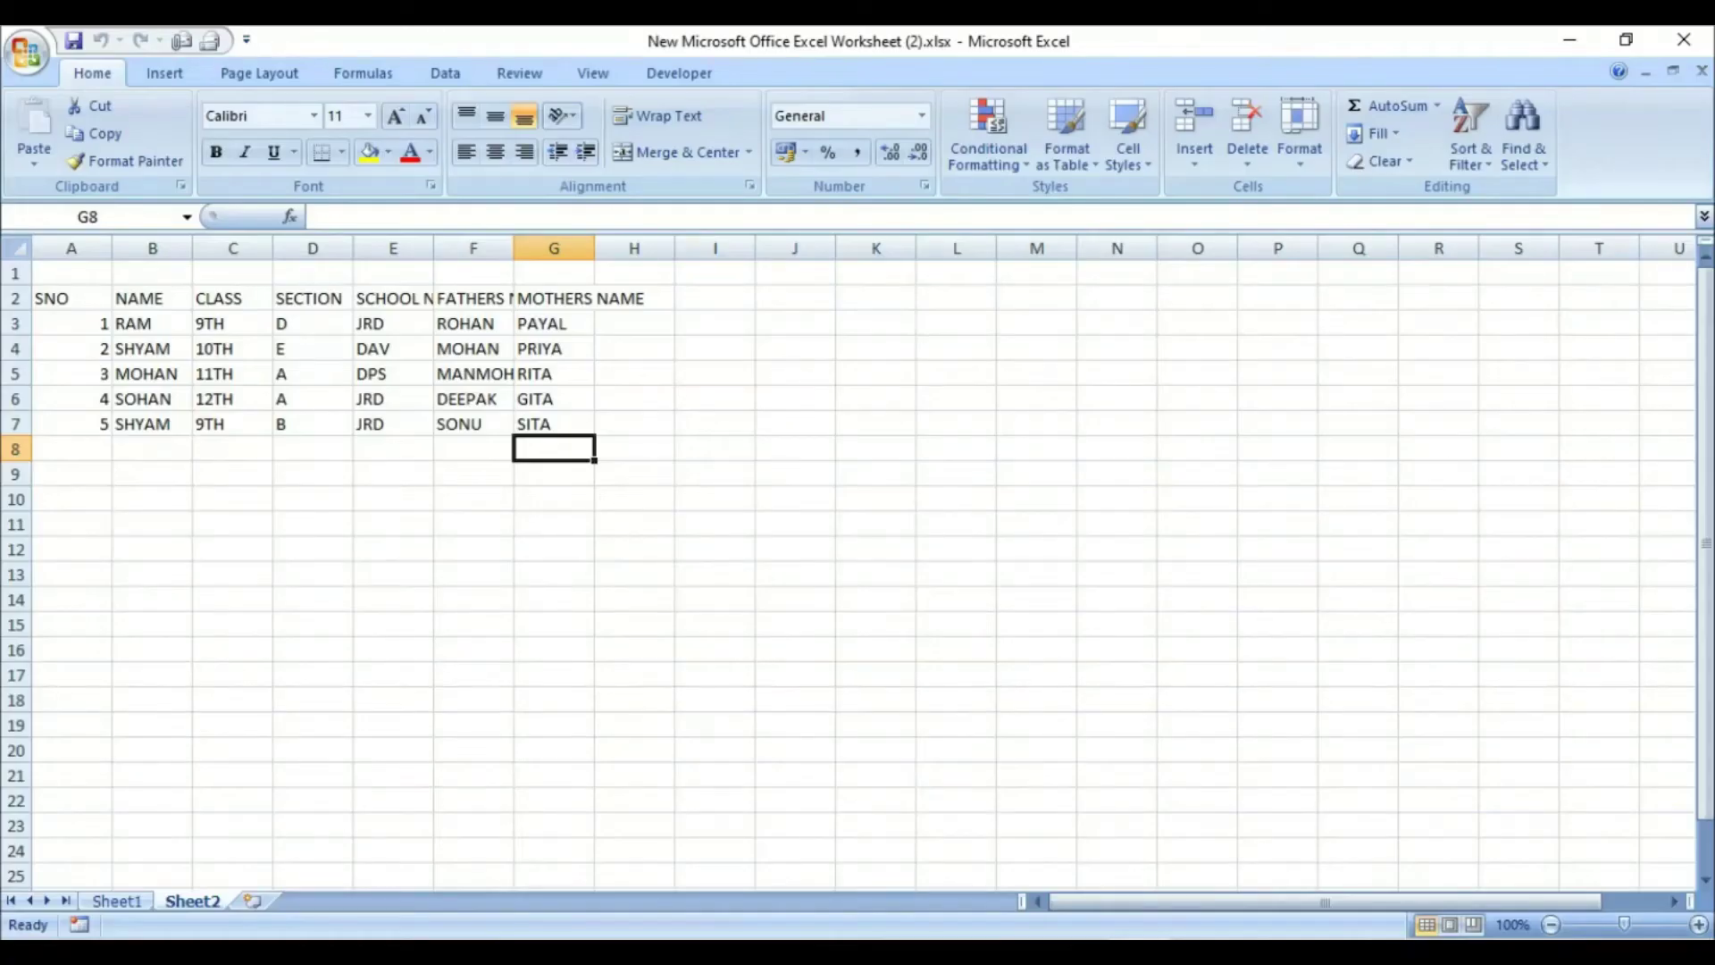
# Apply the Wide margin preset to the student sheet
pyautogui.click(259, 72)
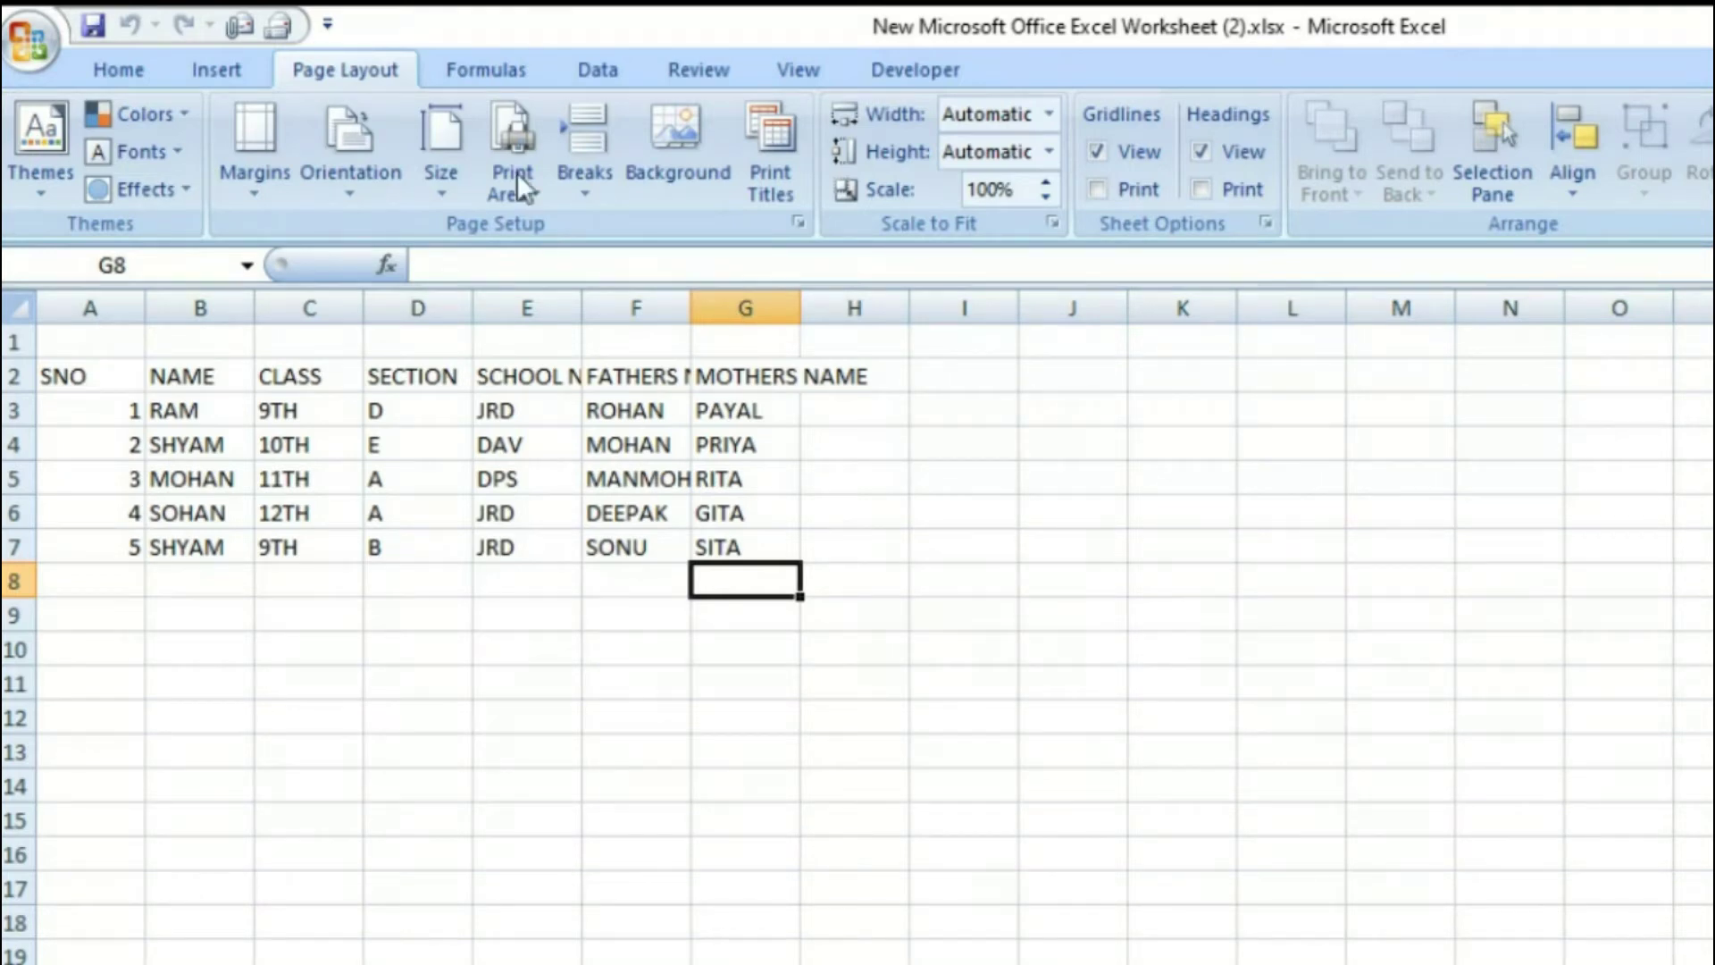
pyautogui.click(238, 177)
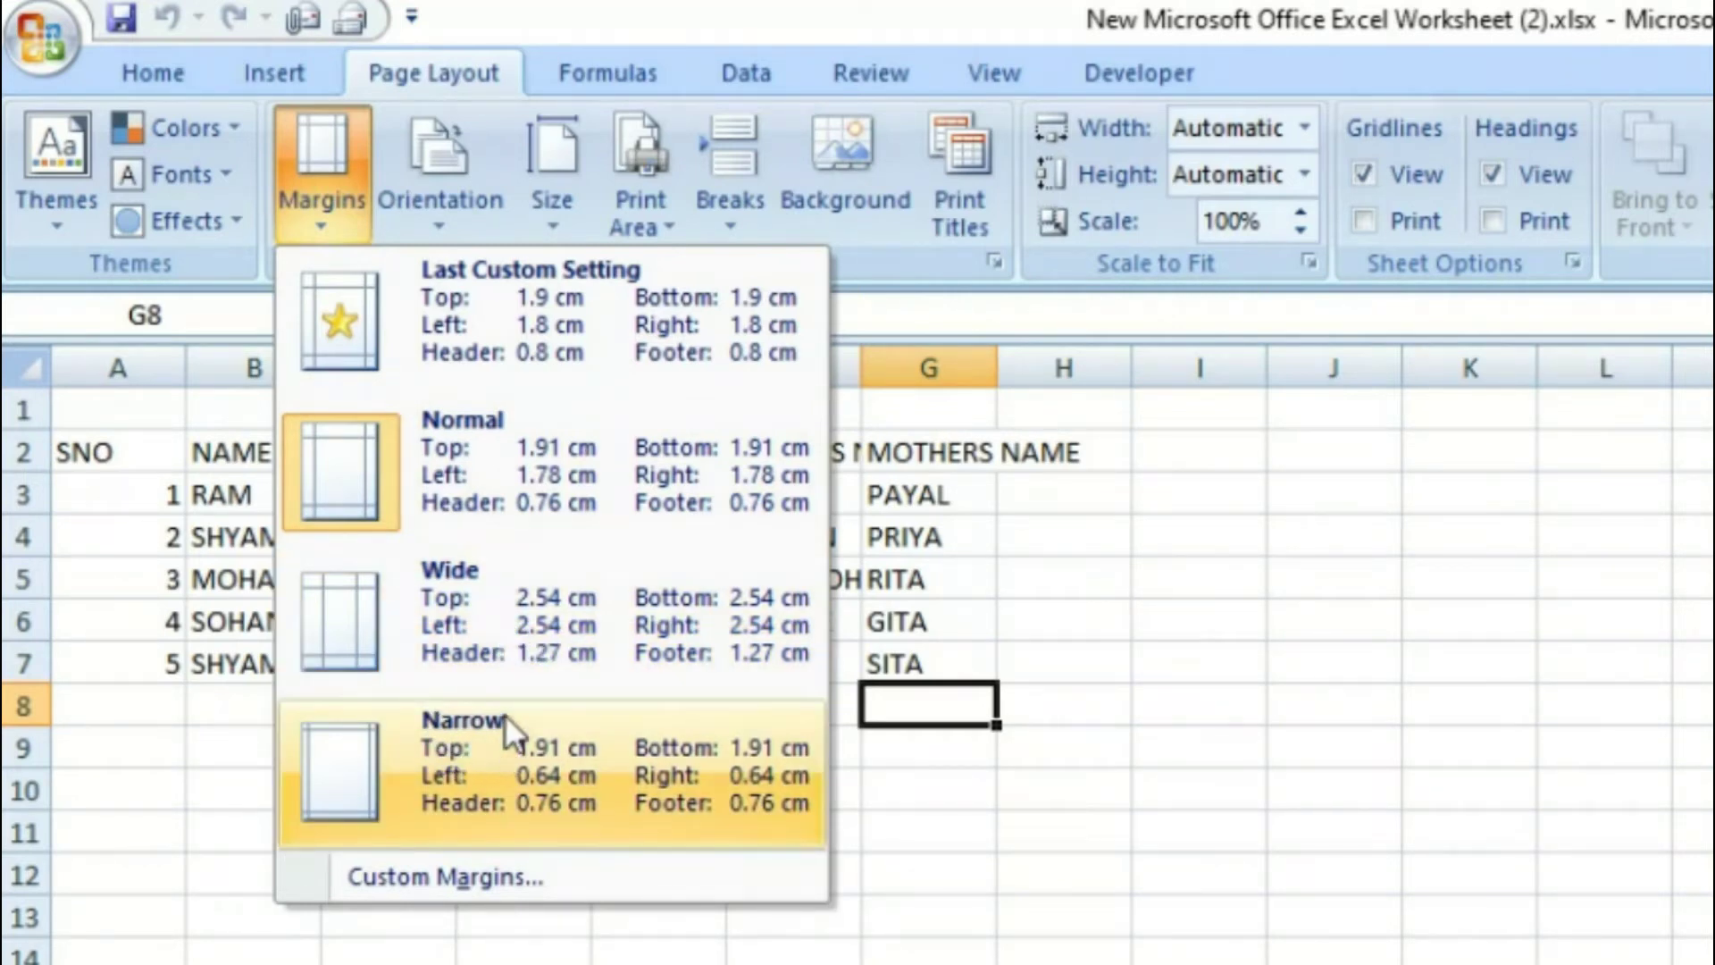
pyautogui.click(506, 645)
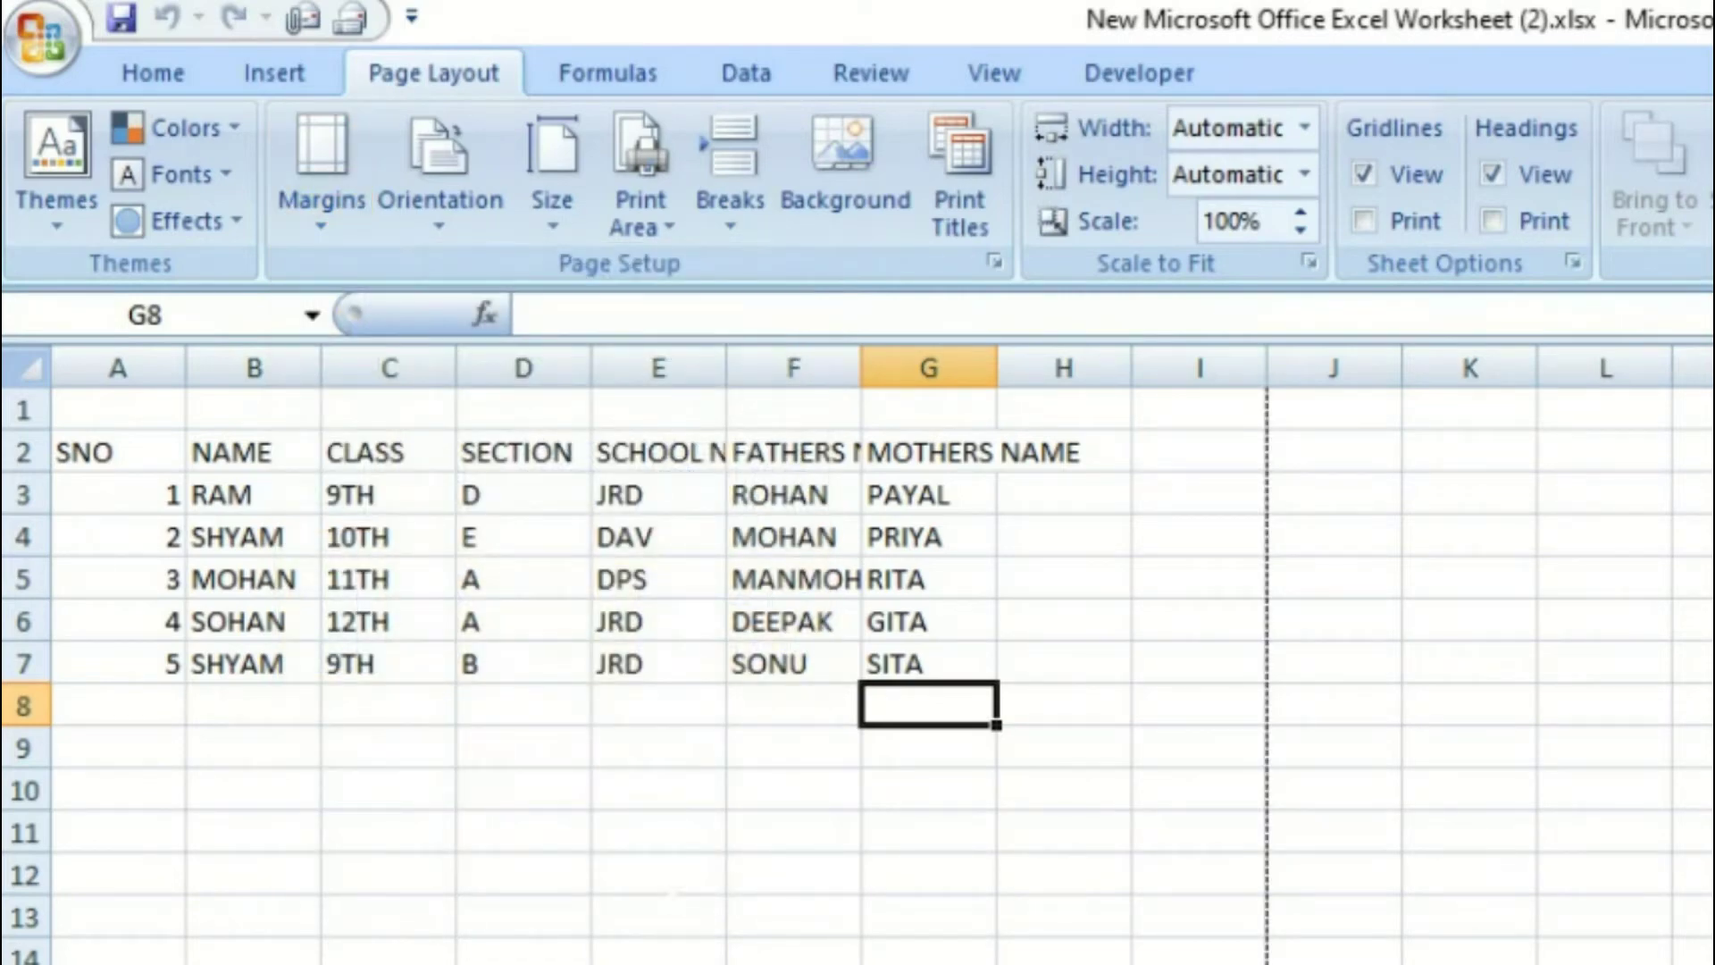
# Check the sheet with its Wide margins in print preview and return to the worksheet
pyautogui.click(40, 27)
pyautogui.moveTo(173, 536)
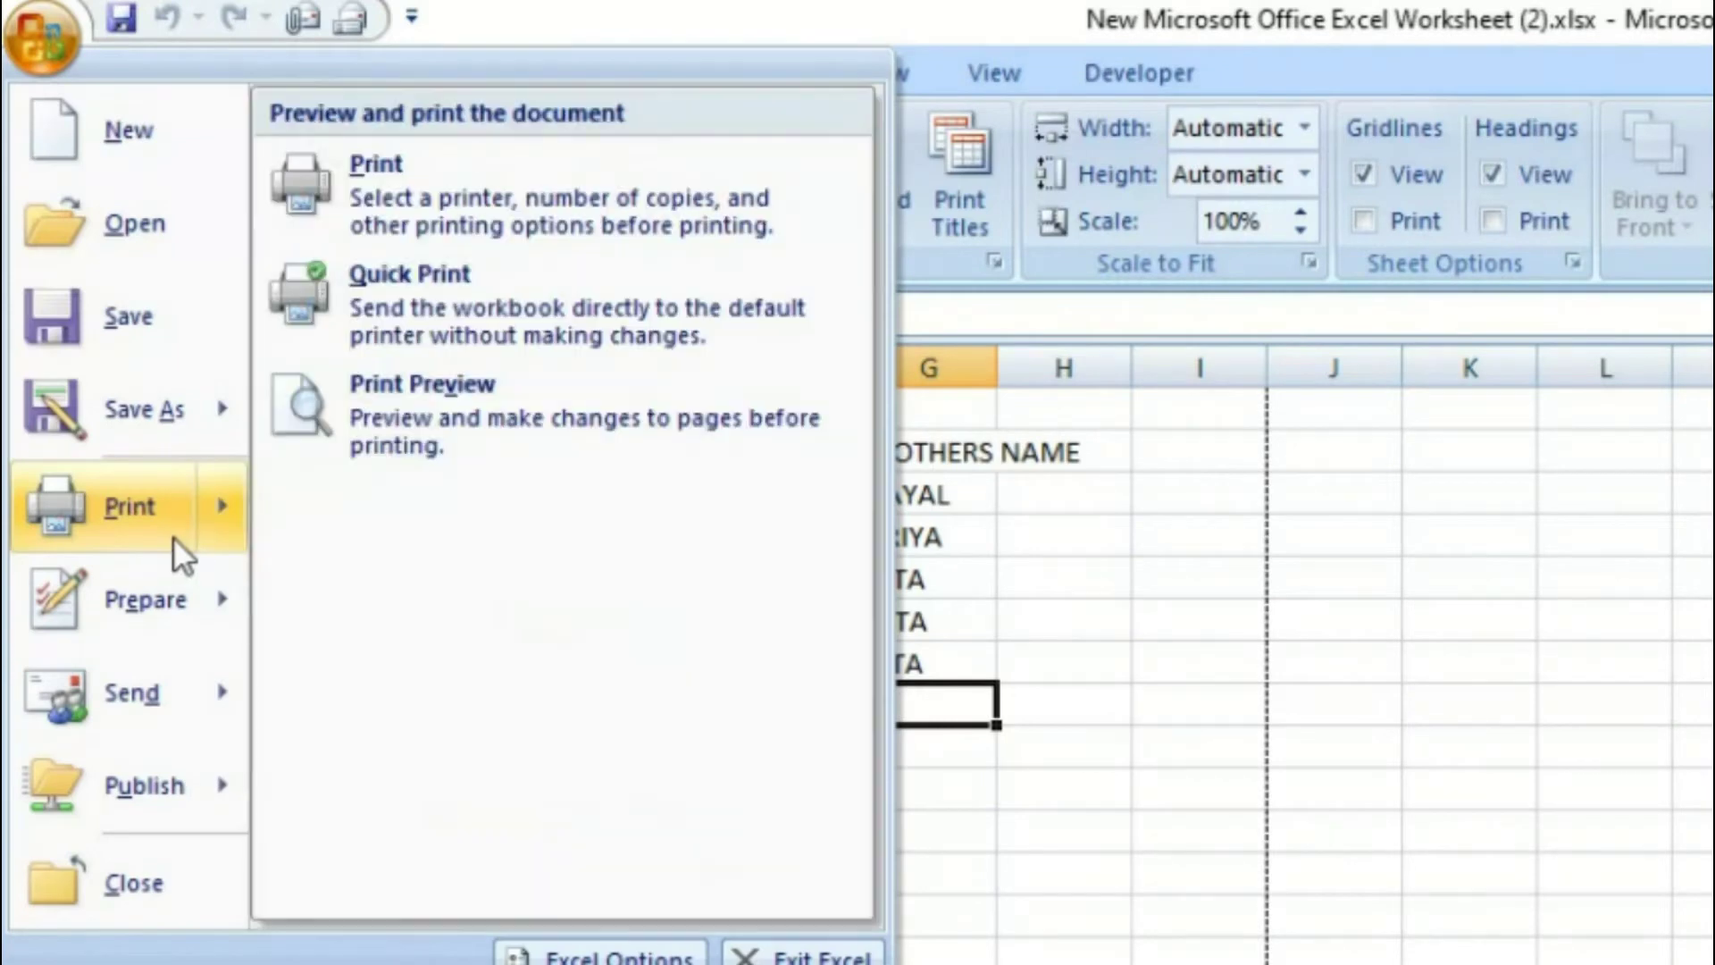
pyautogui.click(490, 427)
pyautogui.click(1326, 720)
pyautogui.click(1326, 720)
pyautogui.click(1326, 720)
pyautogui.click(1326, 720)
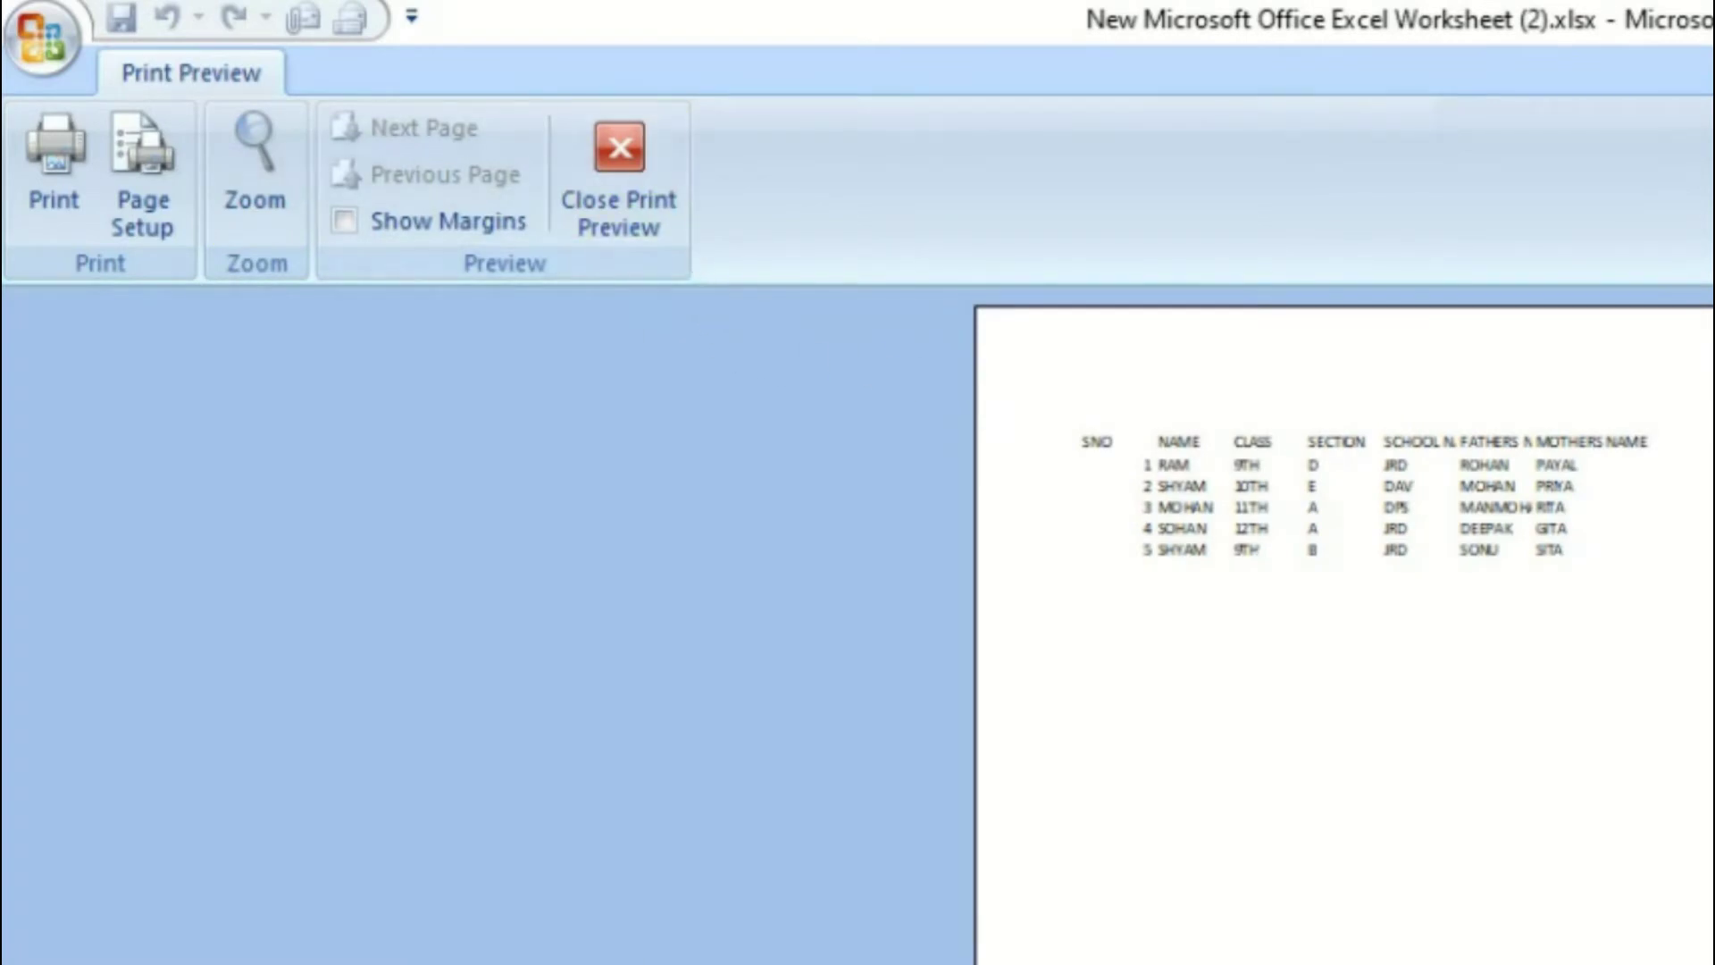
pyautogui.click(645, 189)
# Switch the page orientation to Landscape and check the layout in print preview
pyautogui.click(440, 201)
pyautogui.click(443, 203)
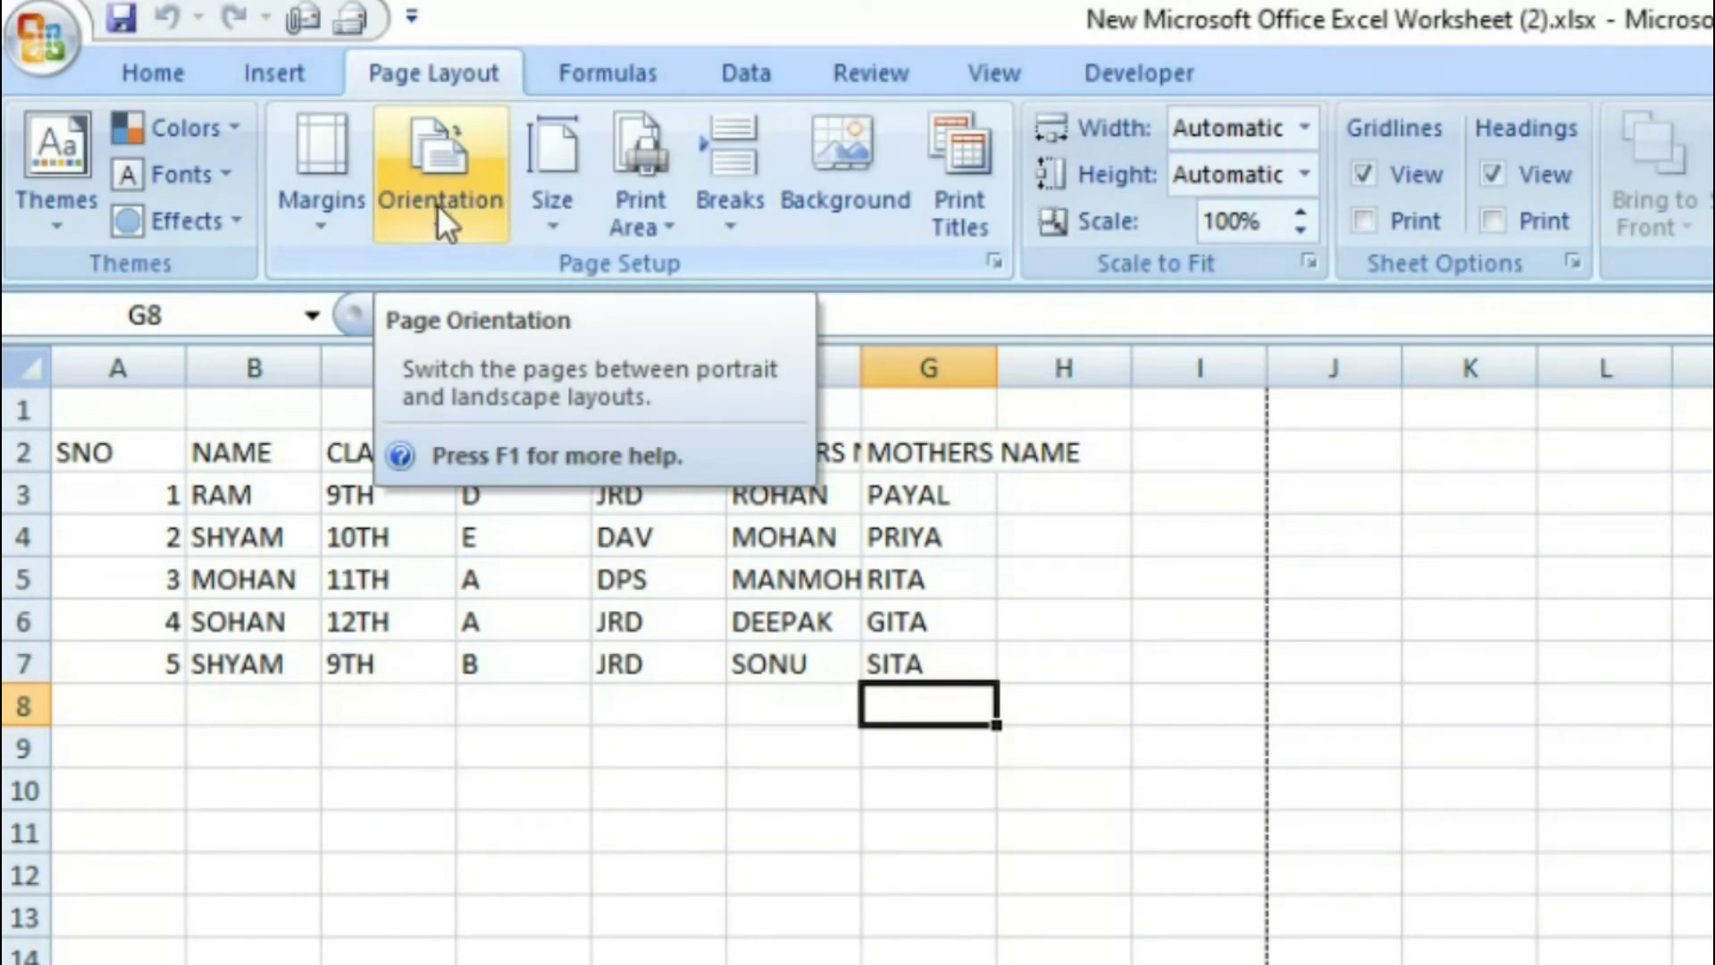
pyautogui.click(436, 207)
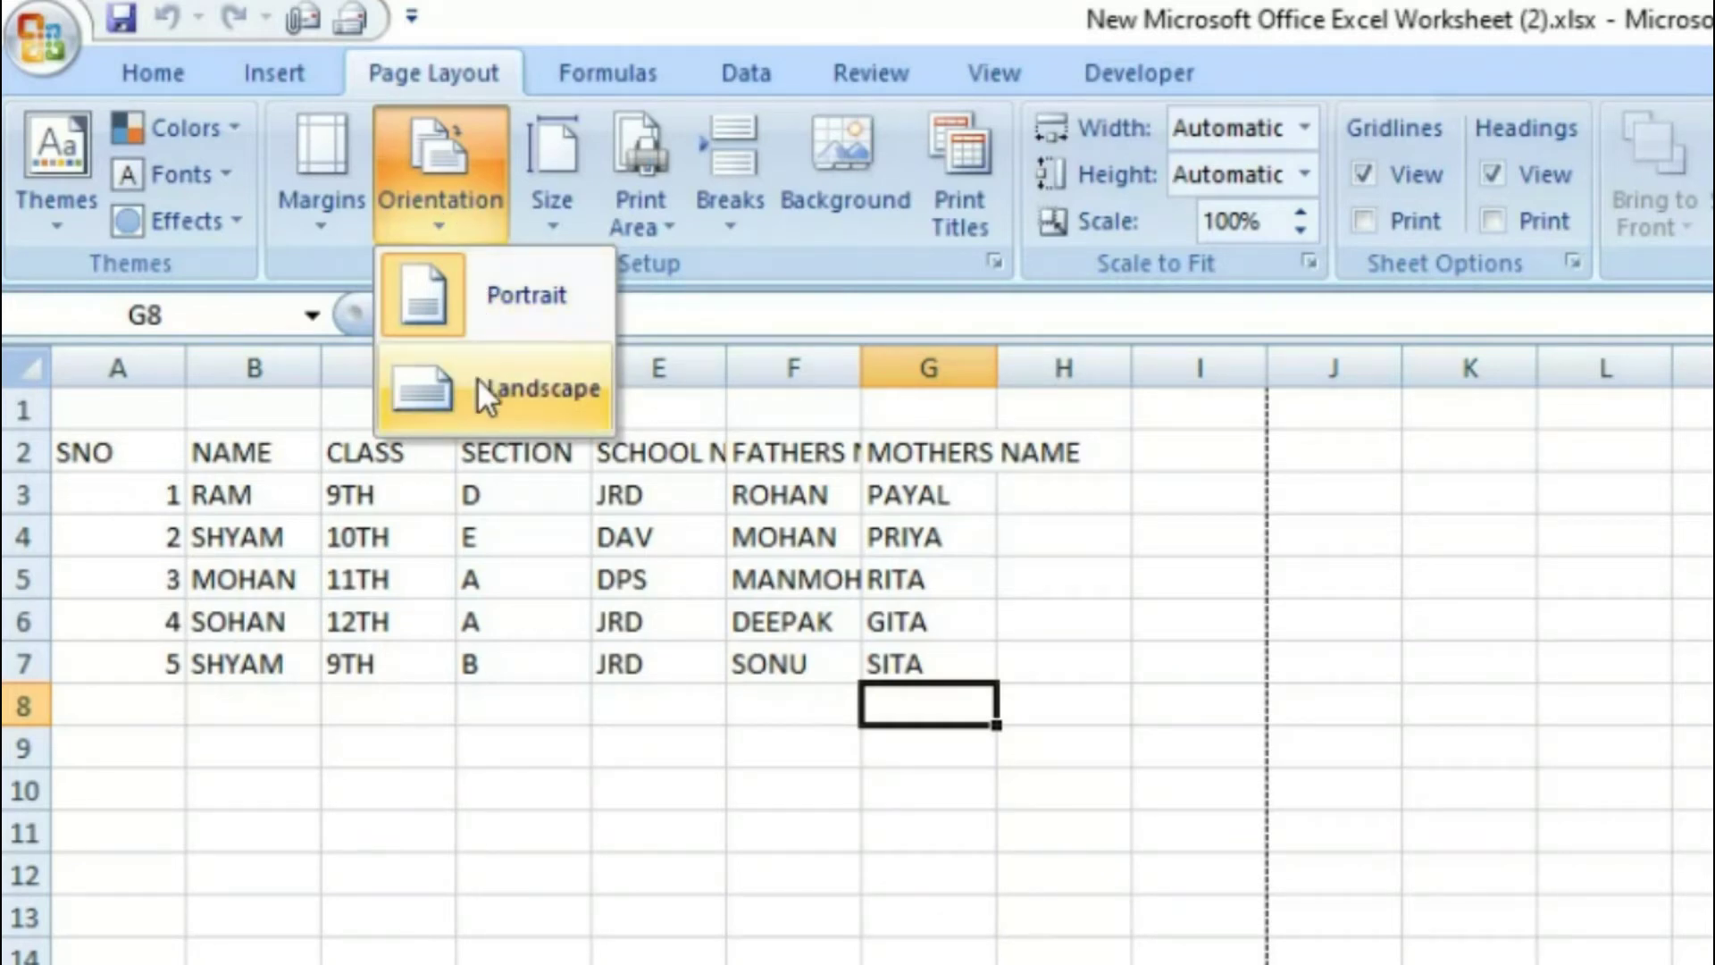
pyautogui.click(528, 416)
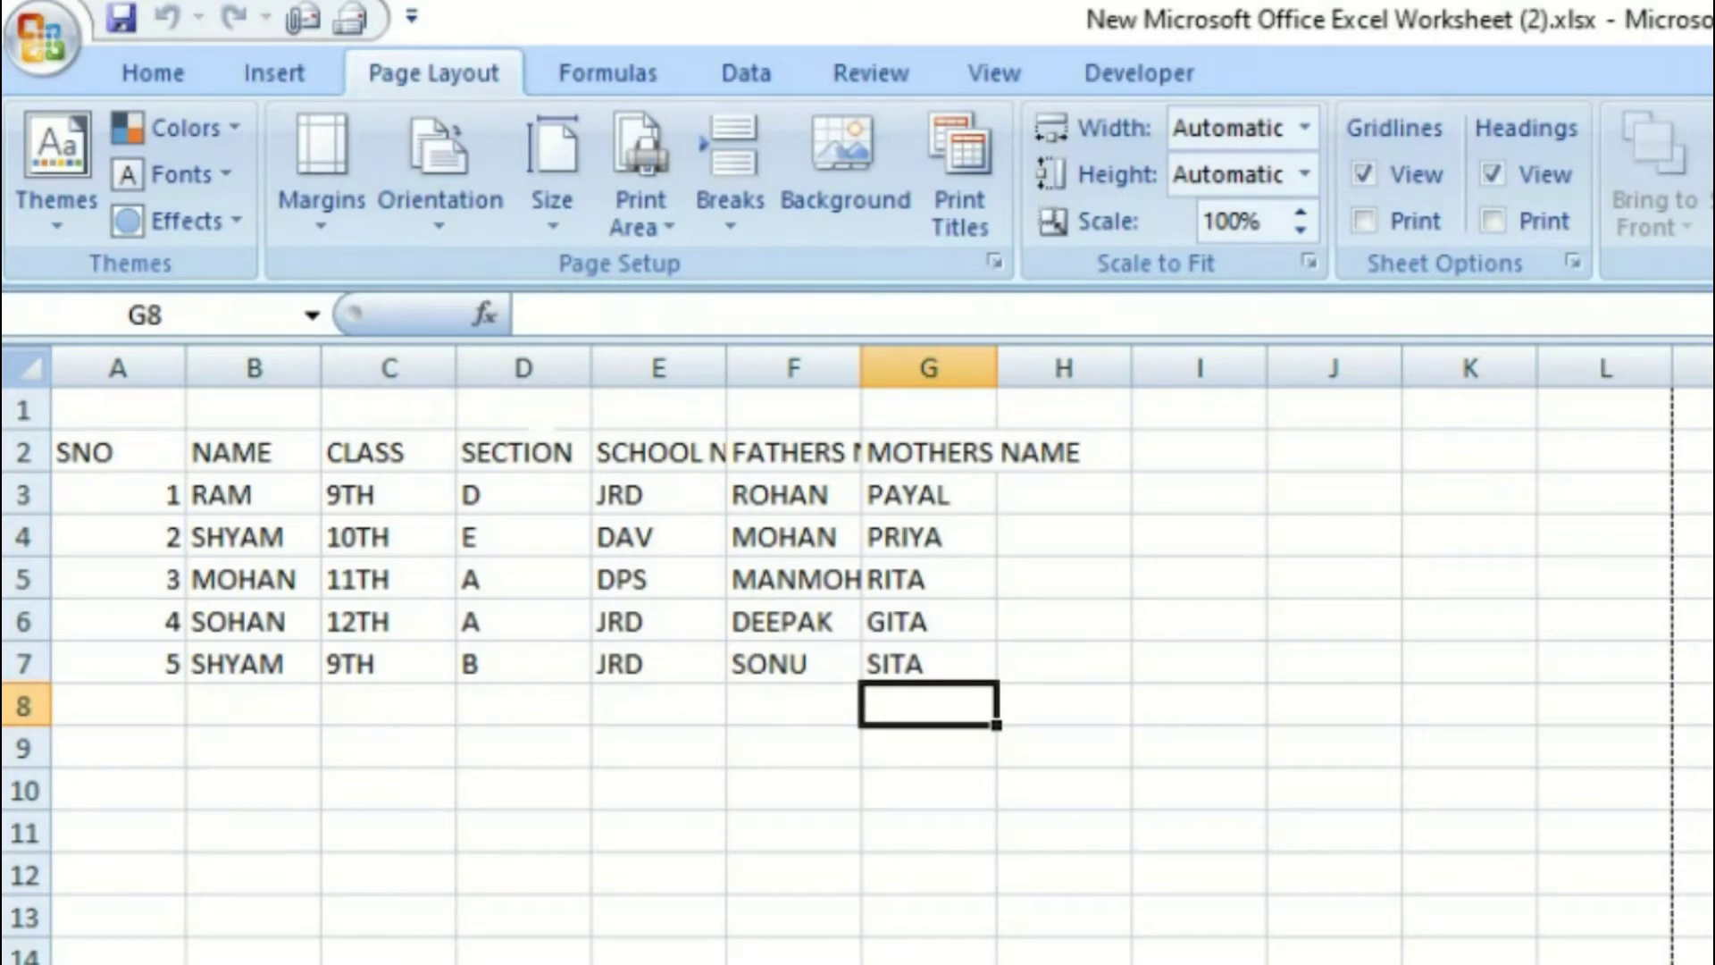
pyautogui.click(40, 44)
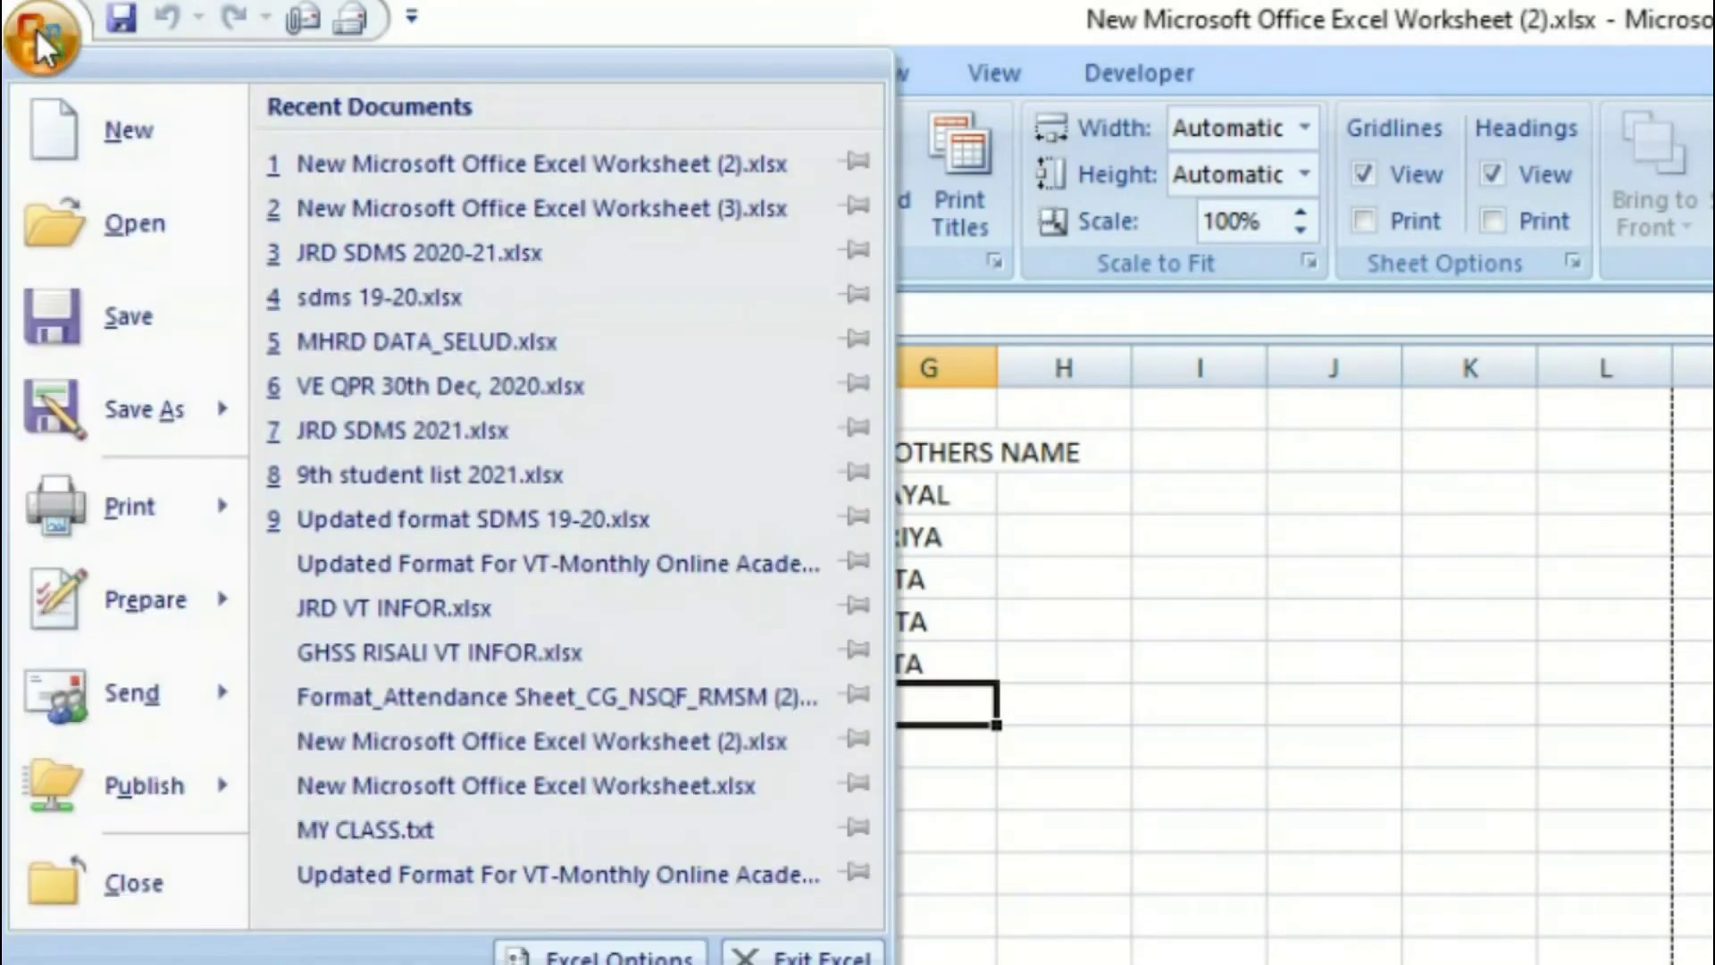
pyautogui.moveTo(121, 507)
pyautogui.click(389, 451)
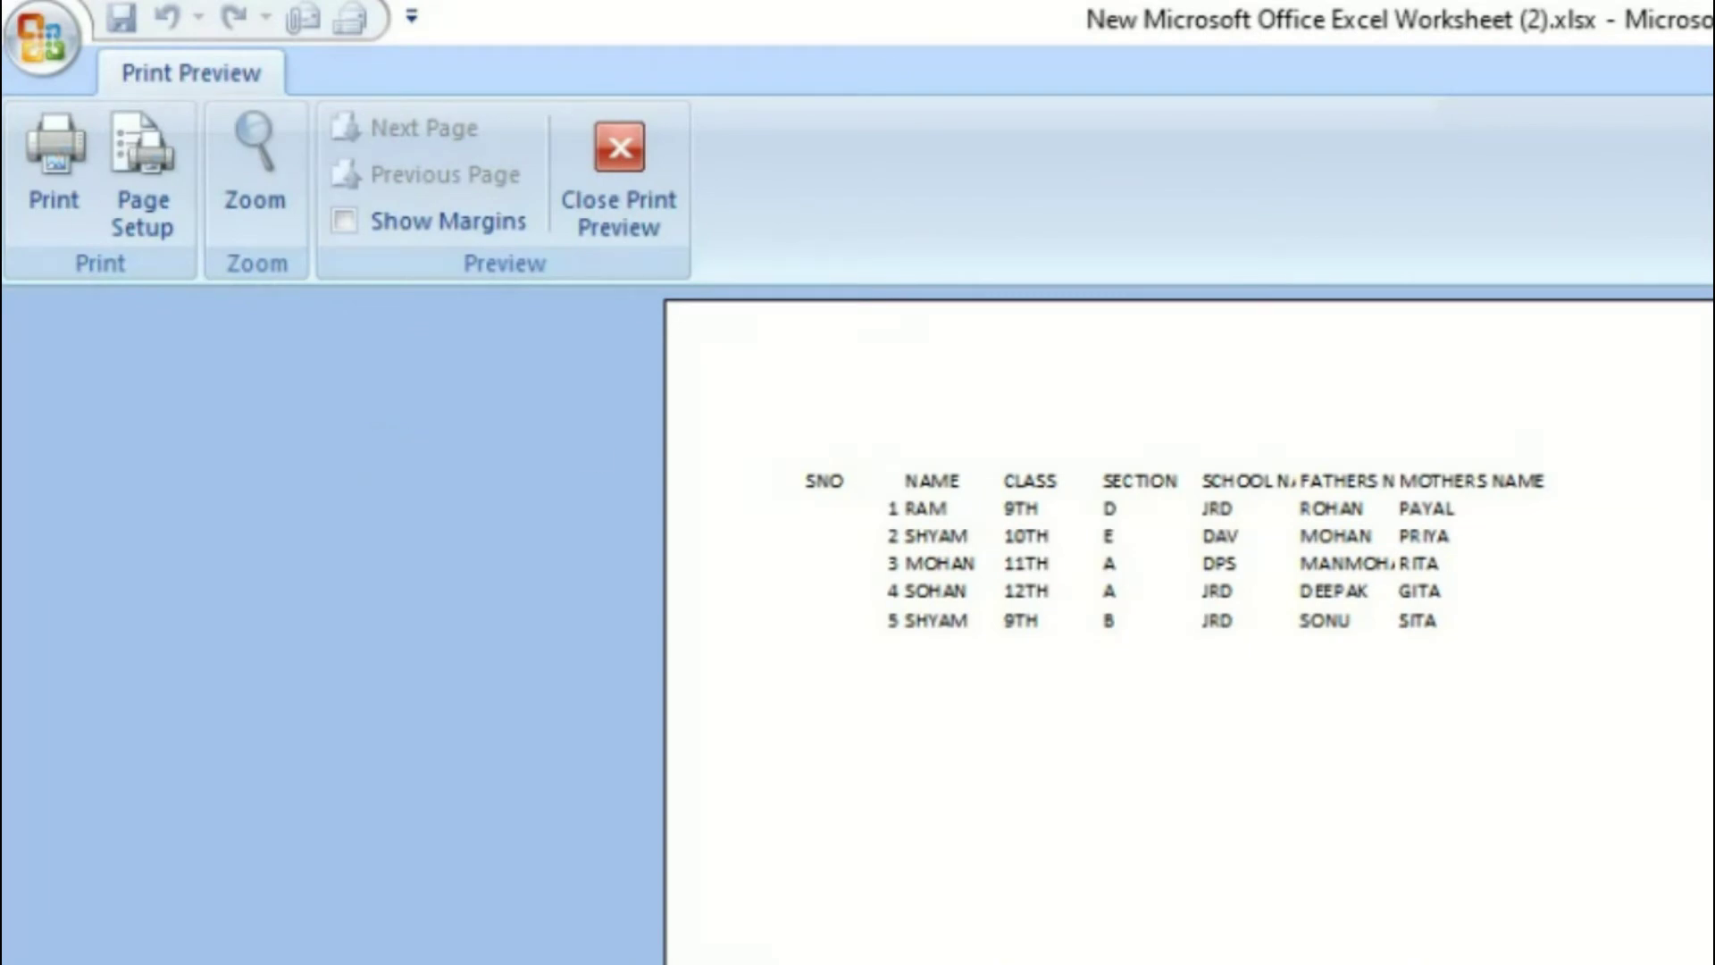
pyautogui.click(620, 191)
# Set the page orientation back to Portrait and check the layout in print preview
pyautogui.click(459, 207)
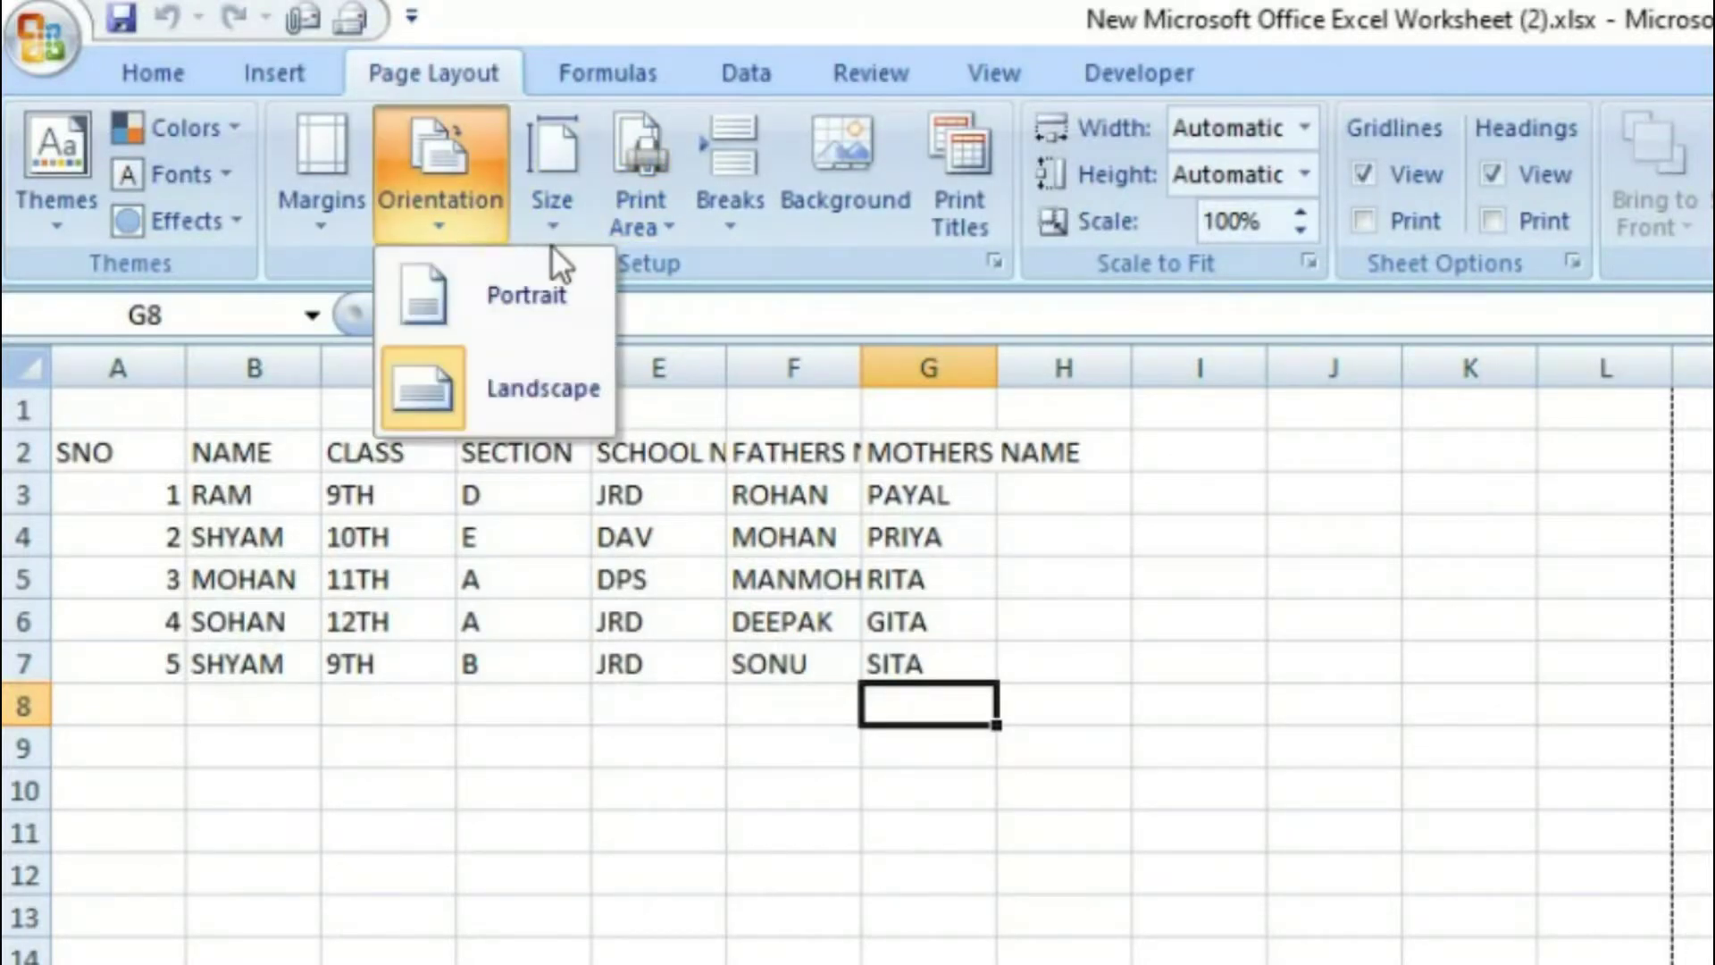
pyautogui.click(543, 302)
pyautogui.click(46, 34)
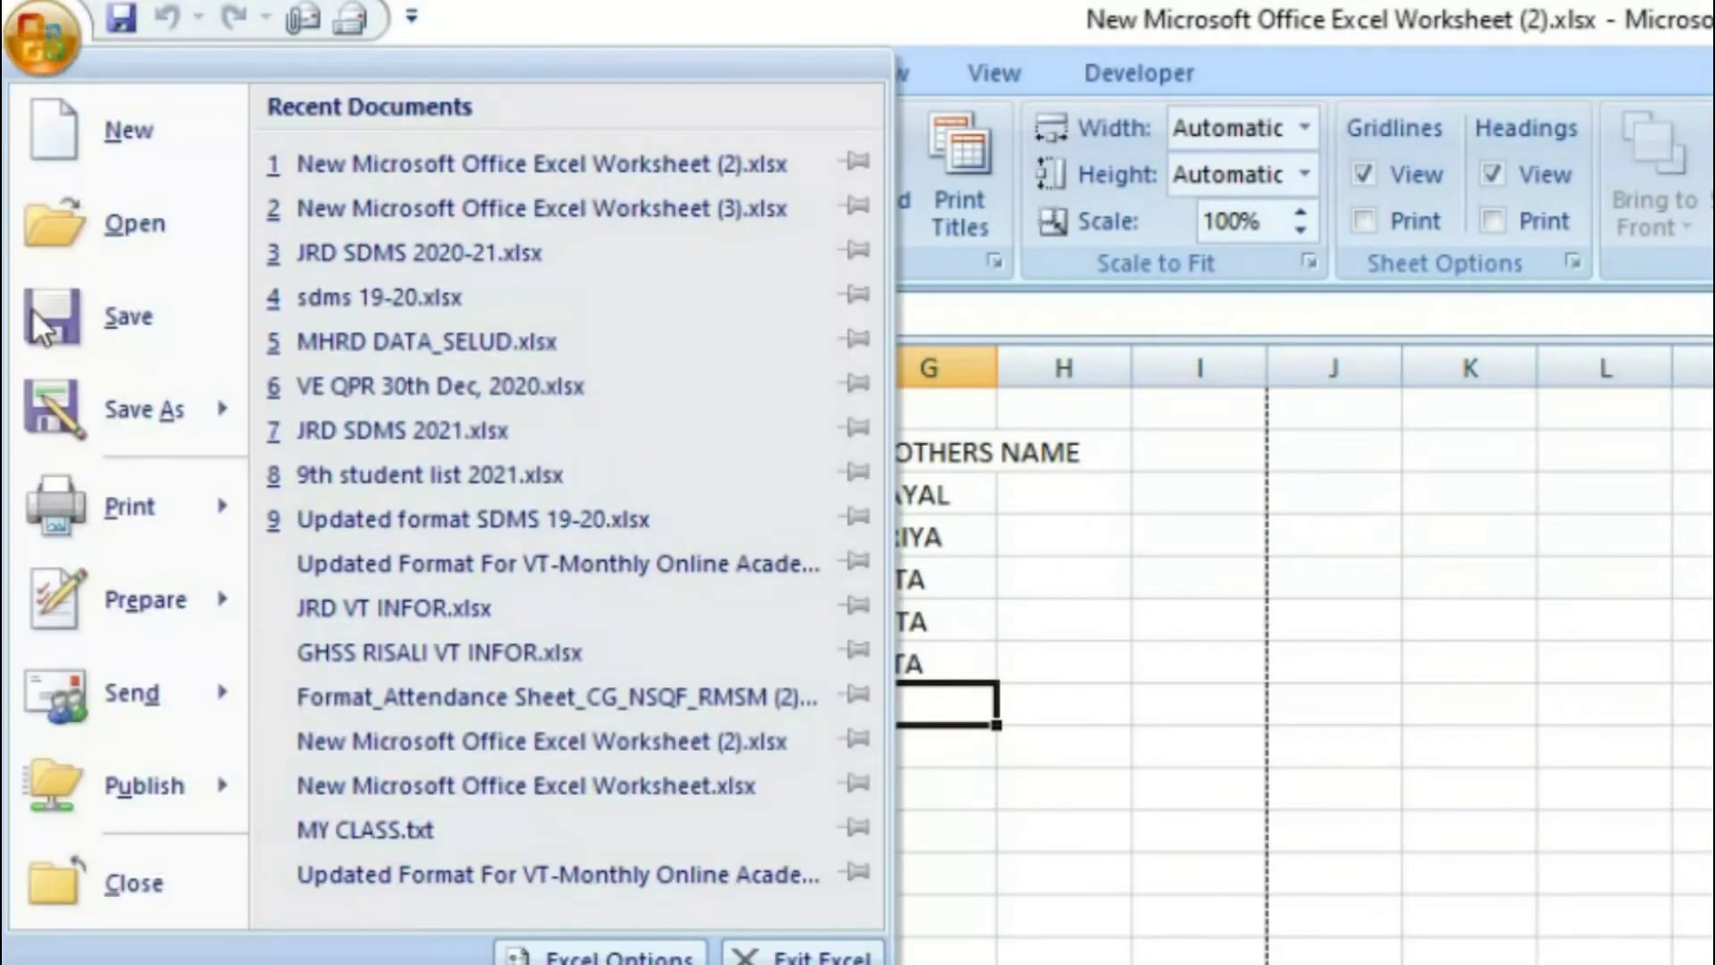
pyautogui.moveTo(130, 554)
pyautogui.click(528, 433)
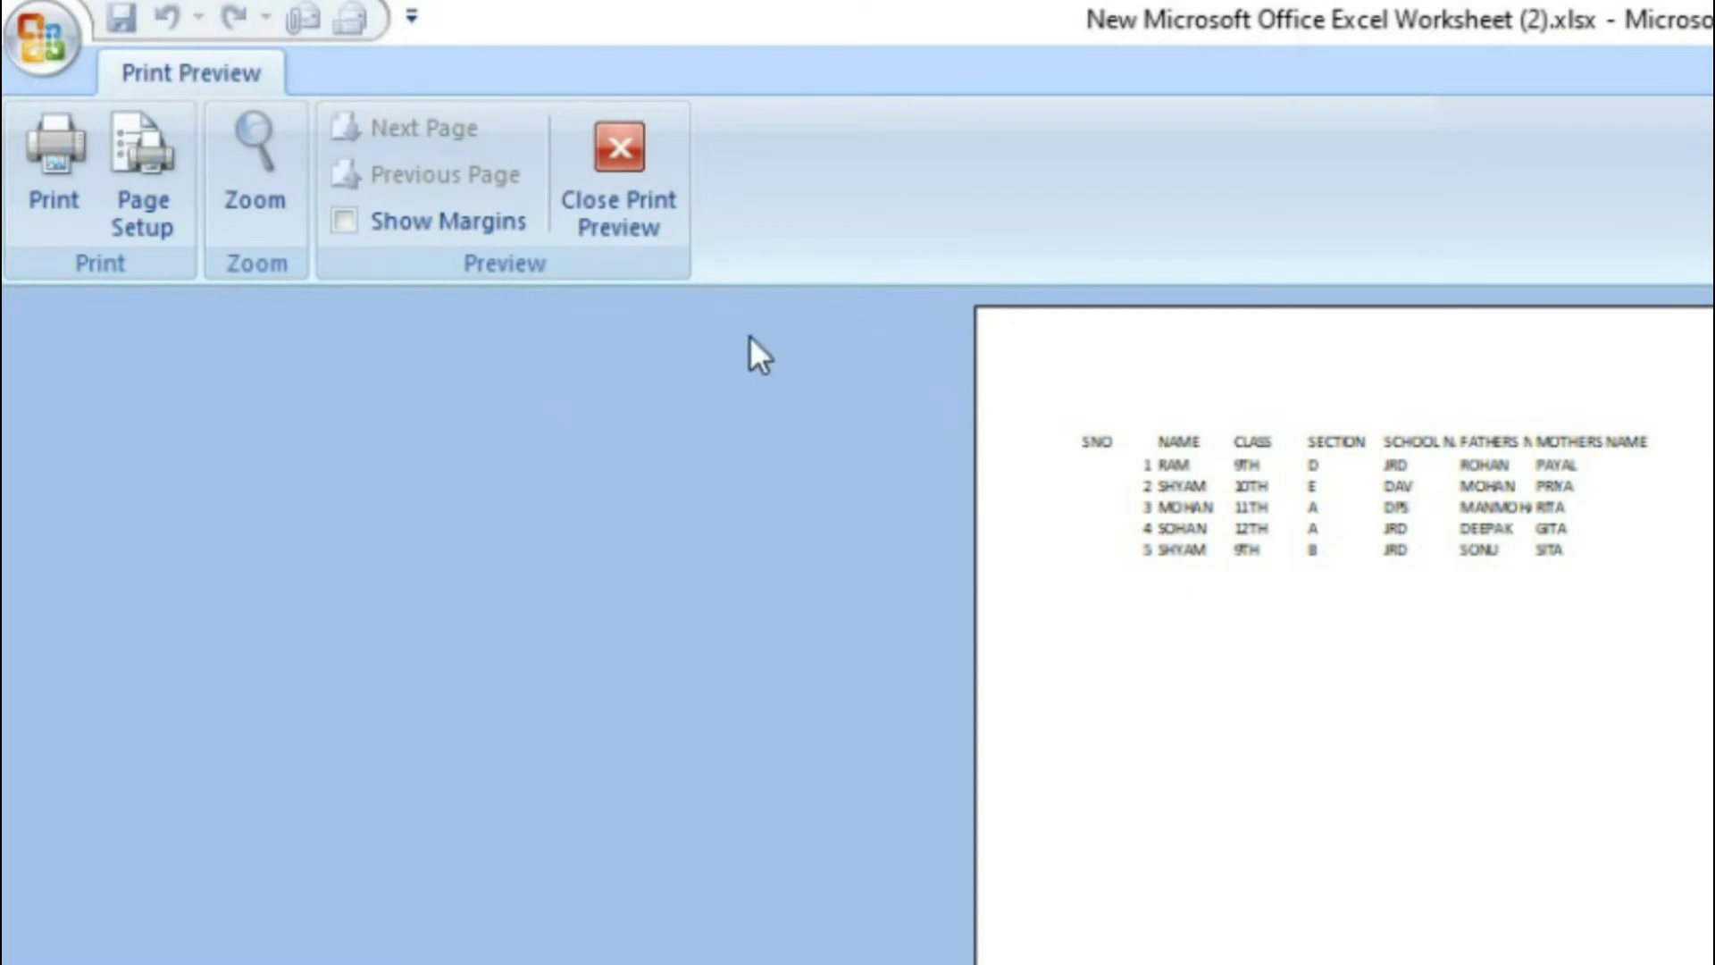
pyautogui.click(617, 204)
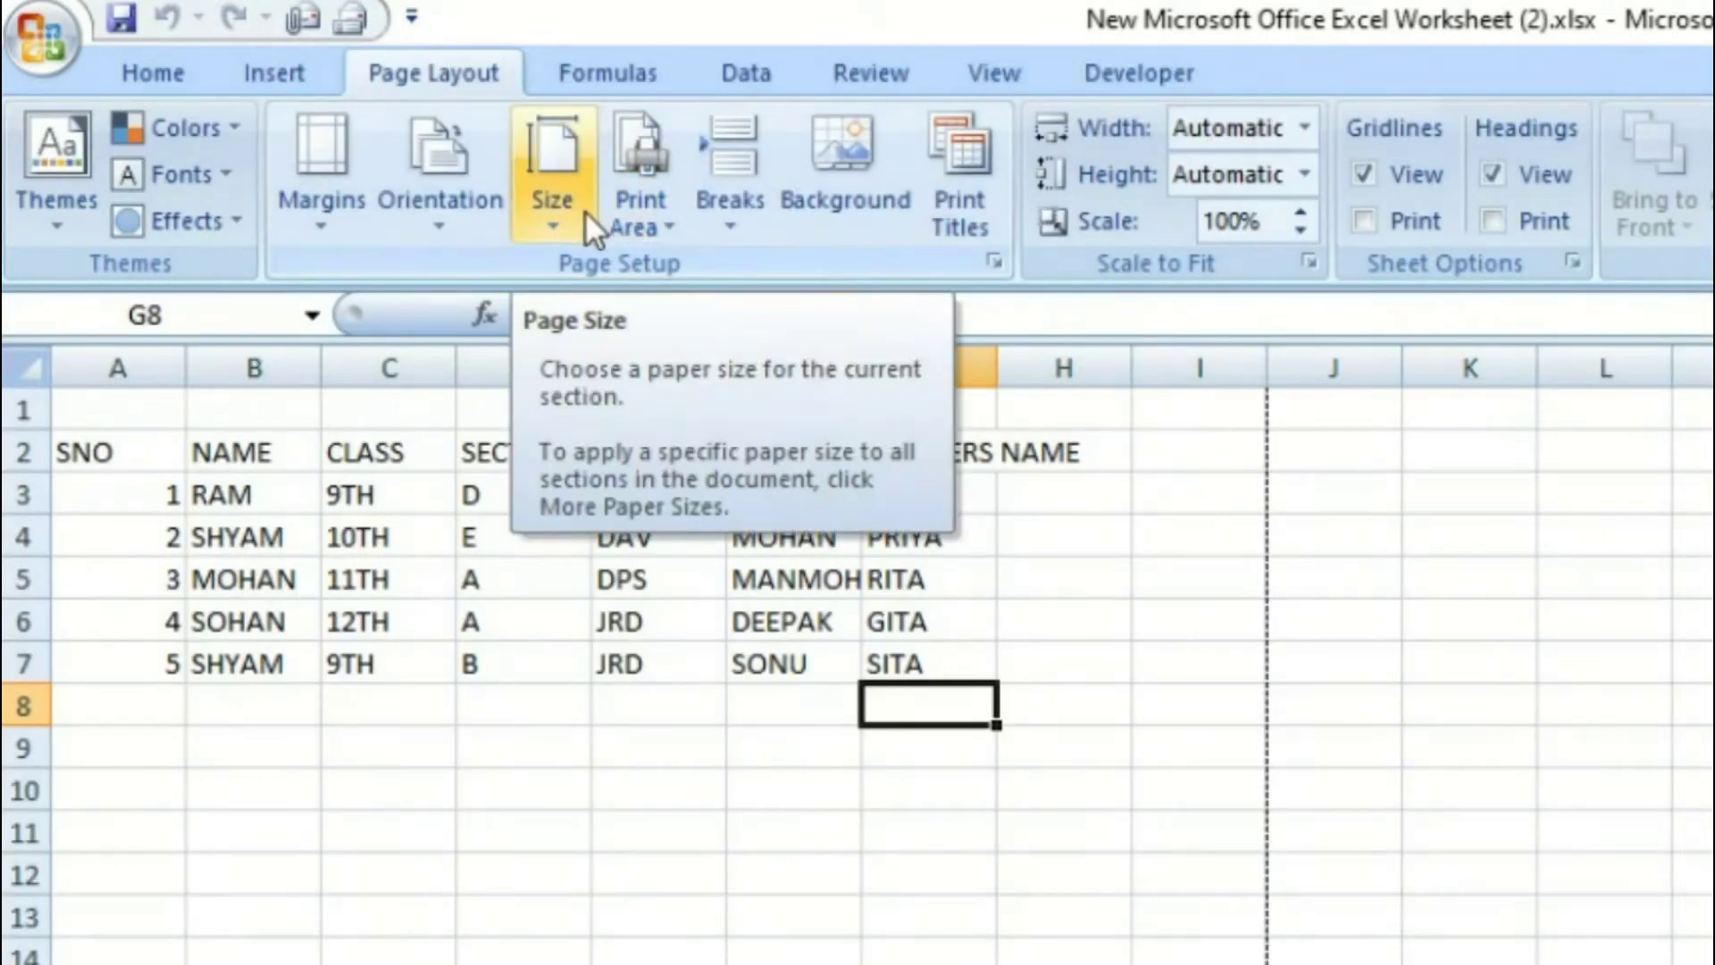
# Change the paper size to A4 and switch it back to Letter, 21.59 cm x 27.94 cm
pyautogui.click(586, 210)
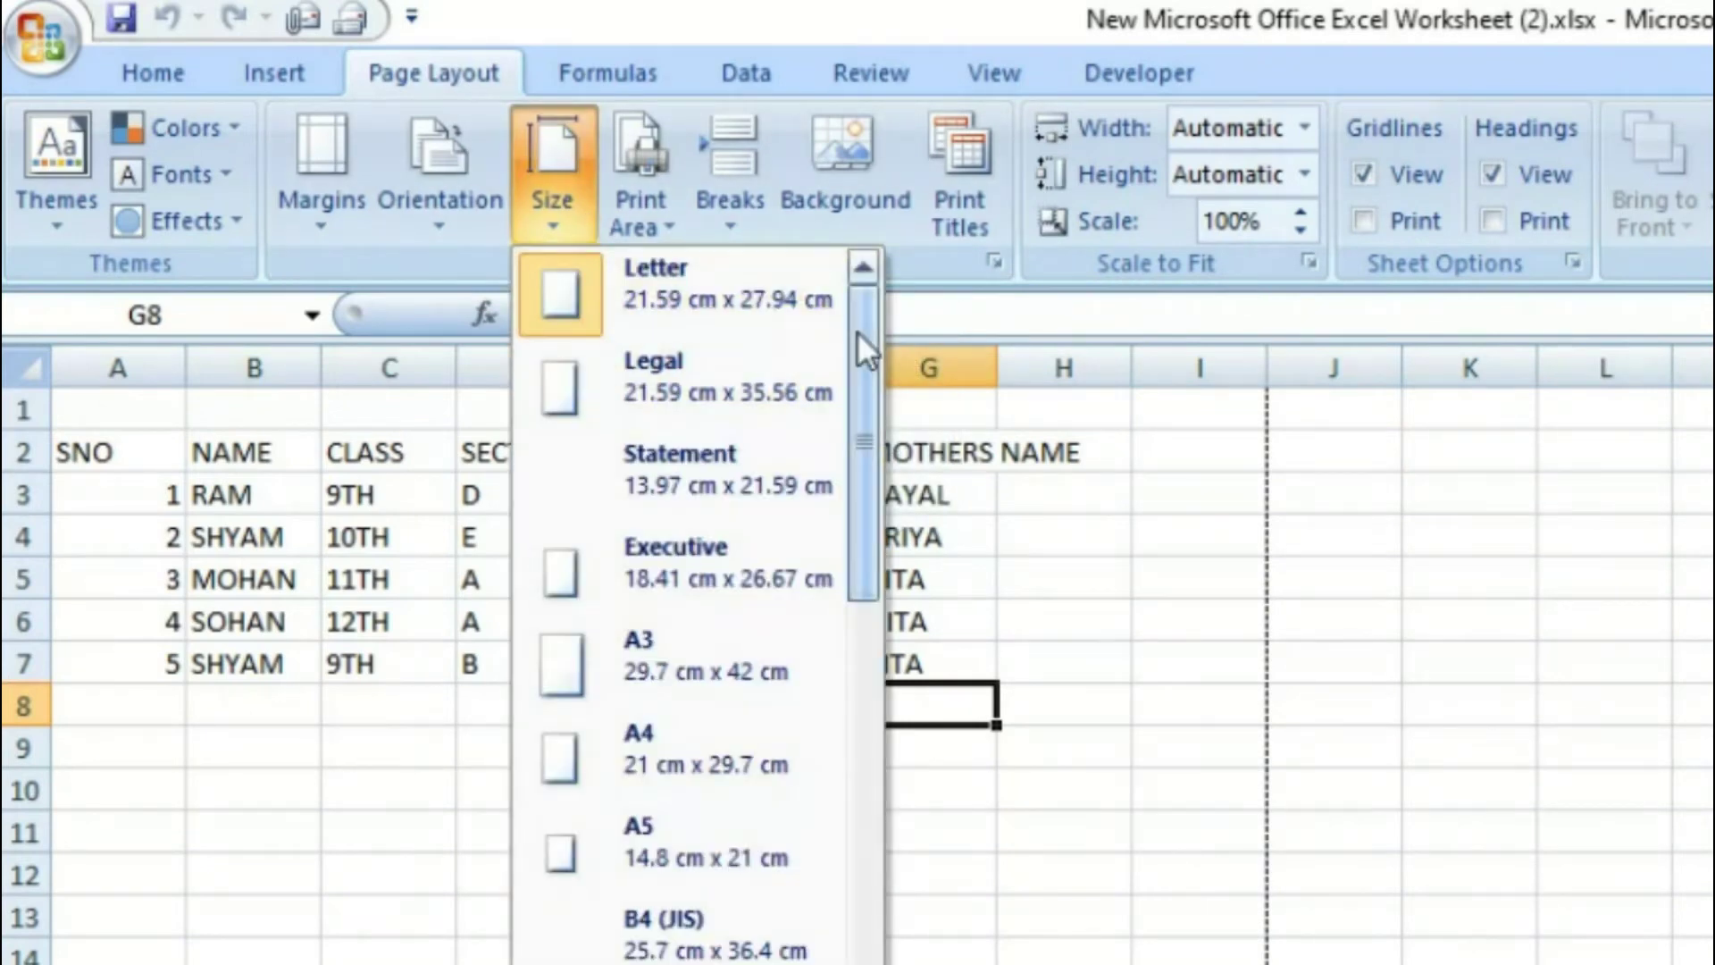
pyautogui.moveTo(861, 345); pyautogui.dragTo(932, 313)
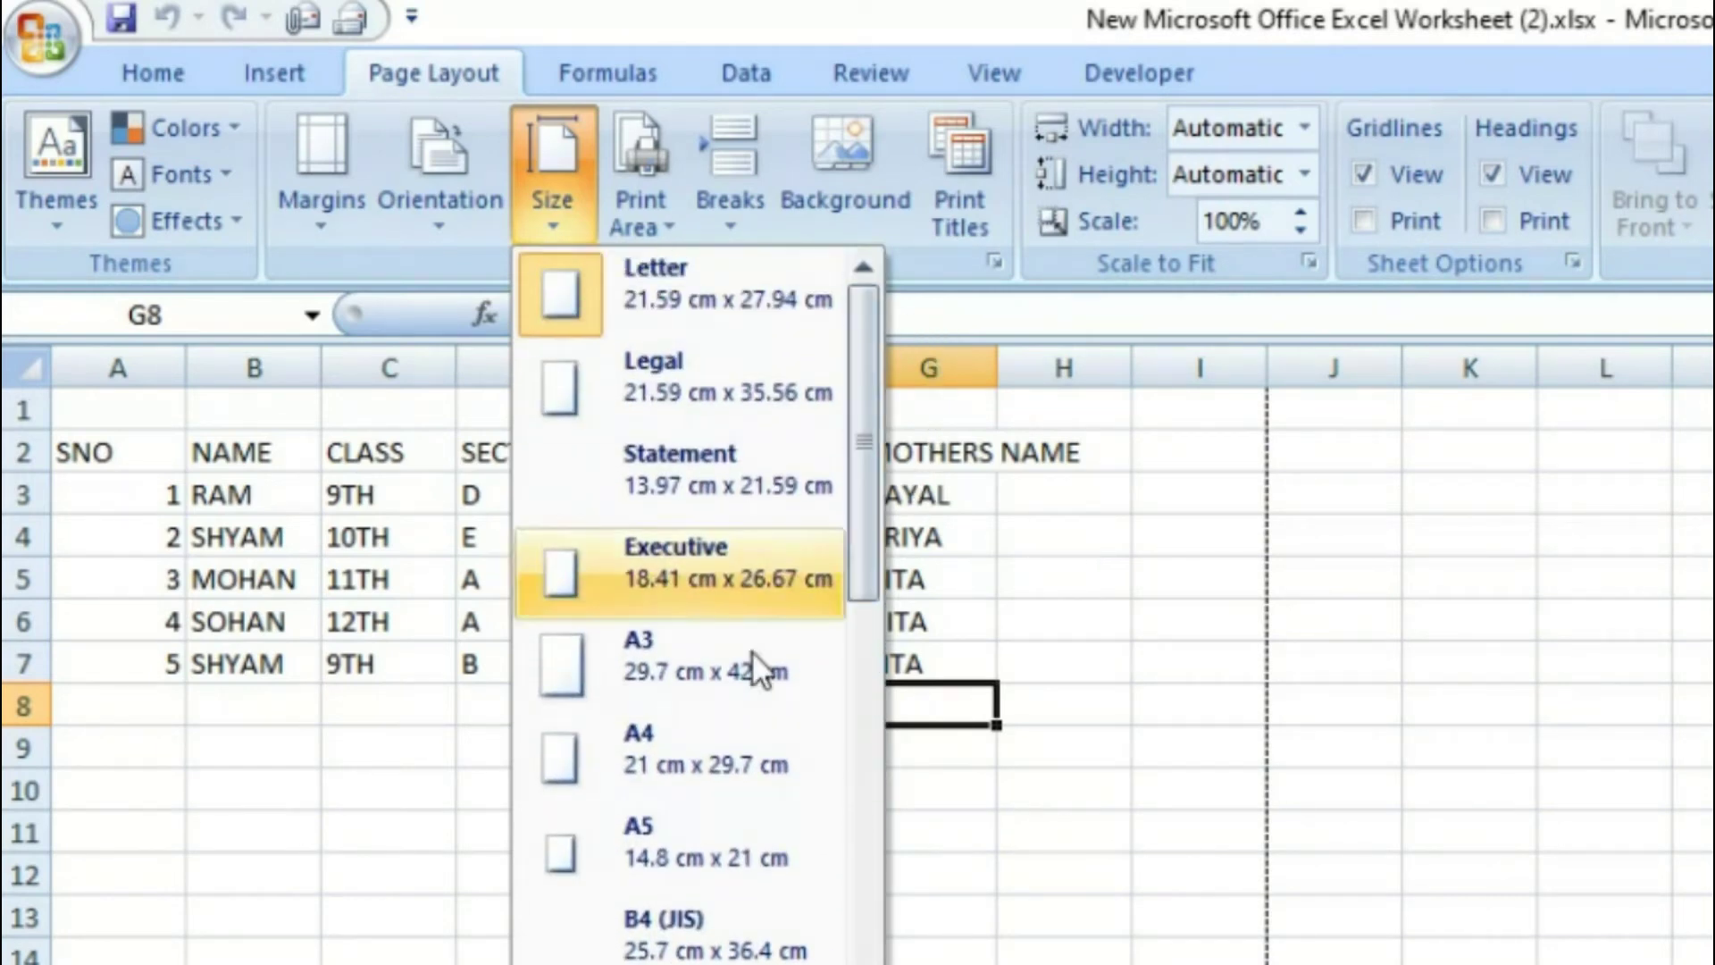
pyautogui.click(727, 763)
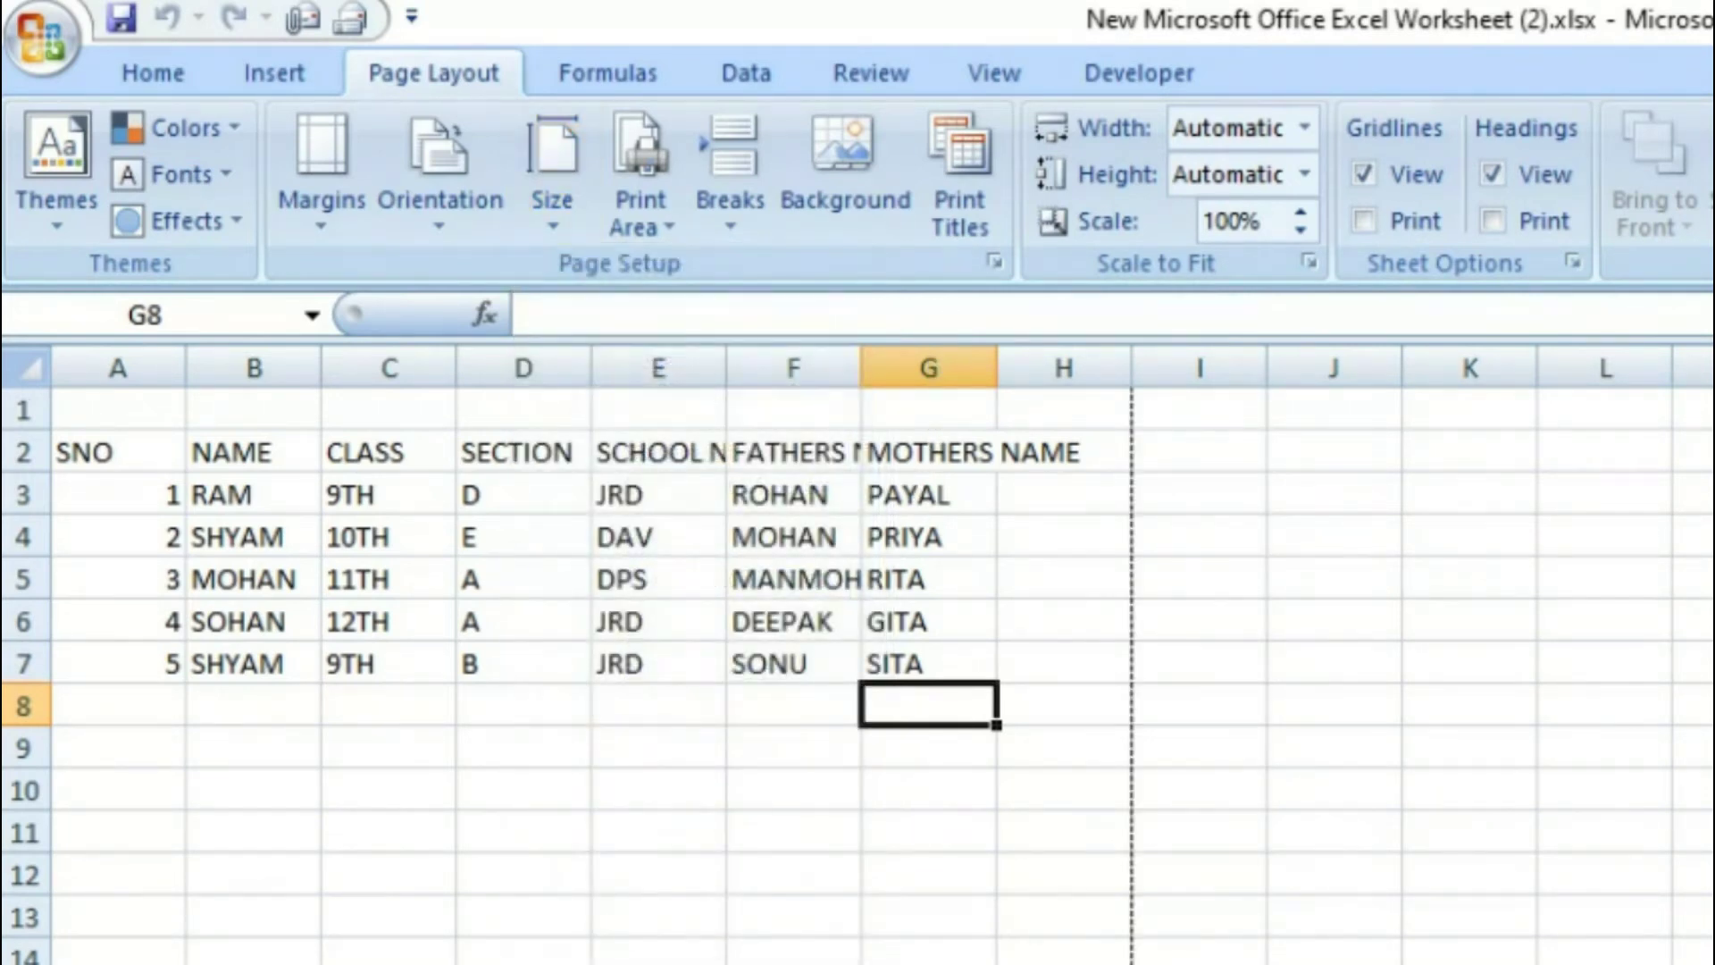
pyautogui.click(576, 200)
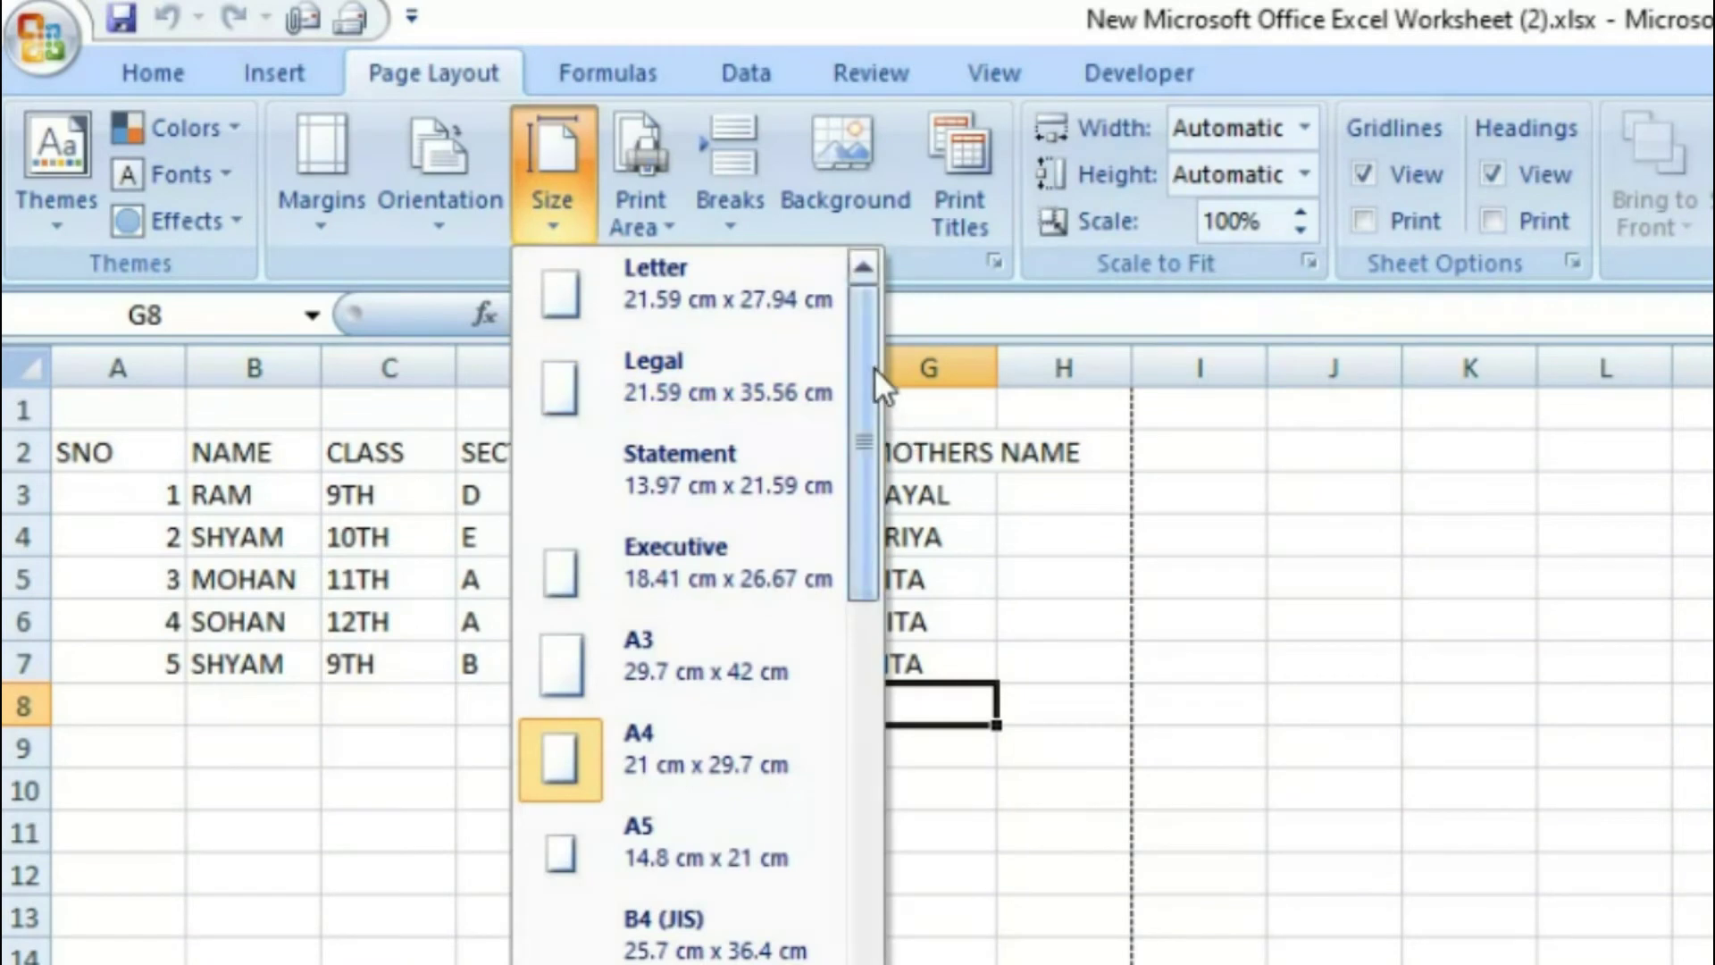
pyautogui.click(763, 316)
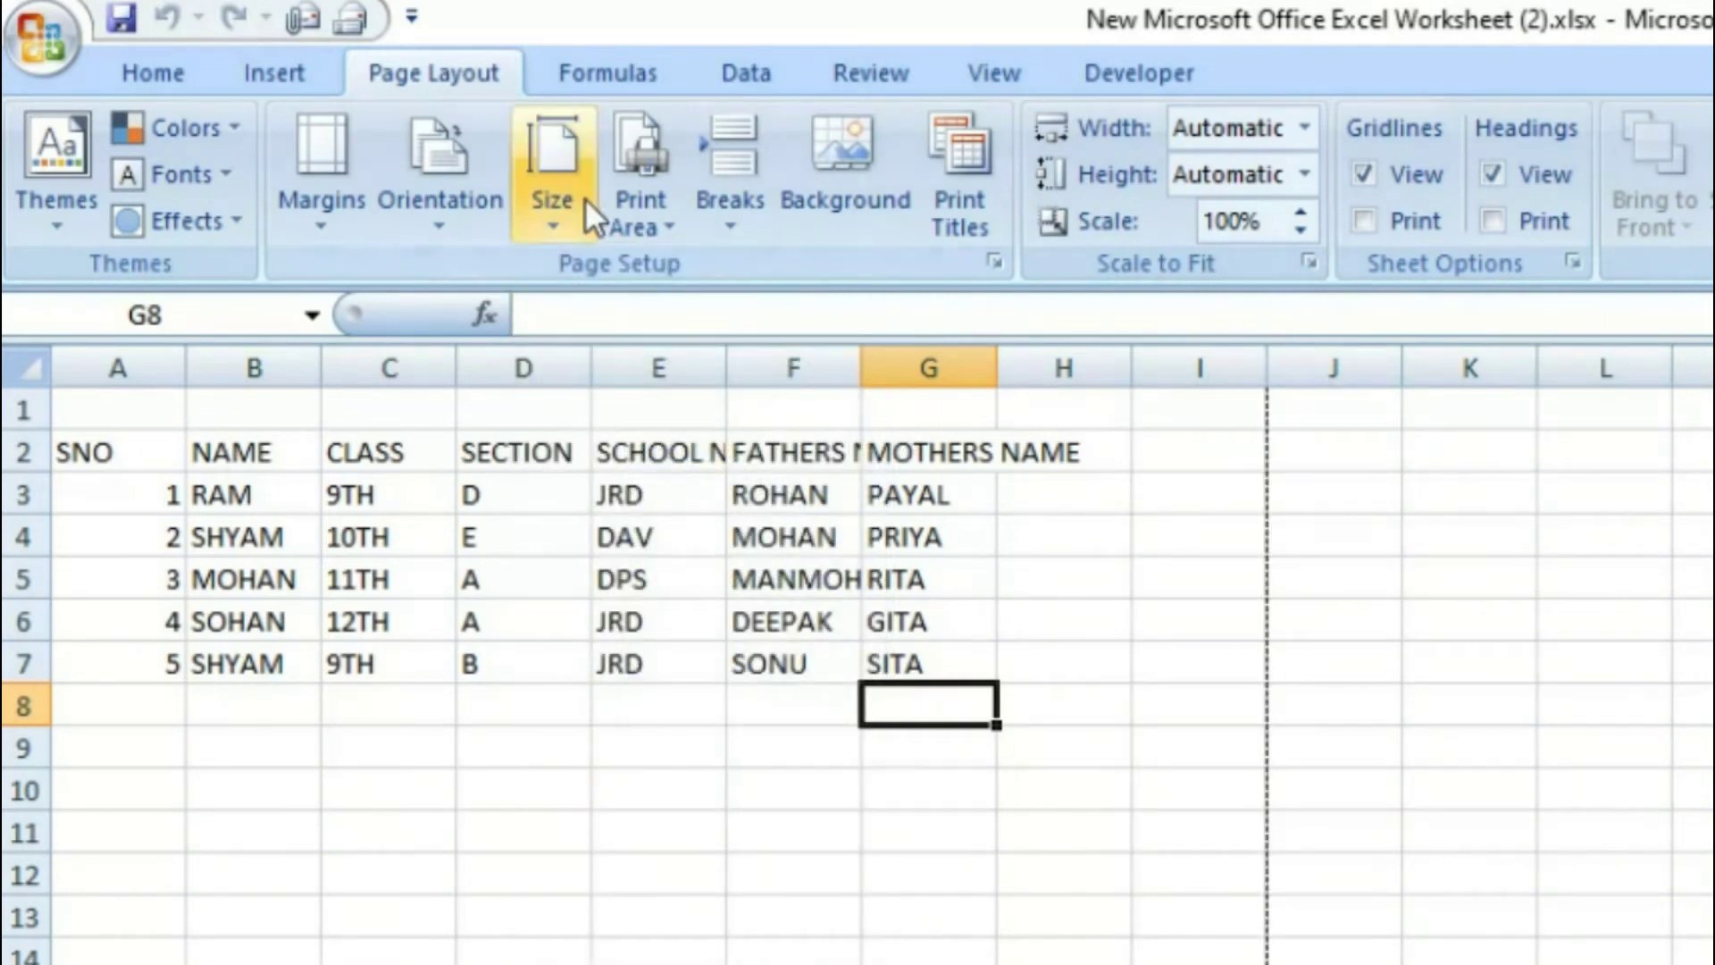
# Look through the available paper sizes, from Letter to the envelope formats, and leave the list without choosing one
pyautogui.click(547, 180)
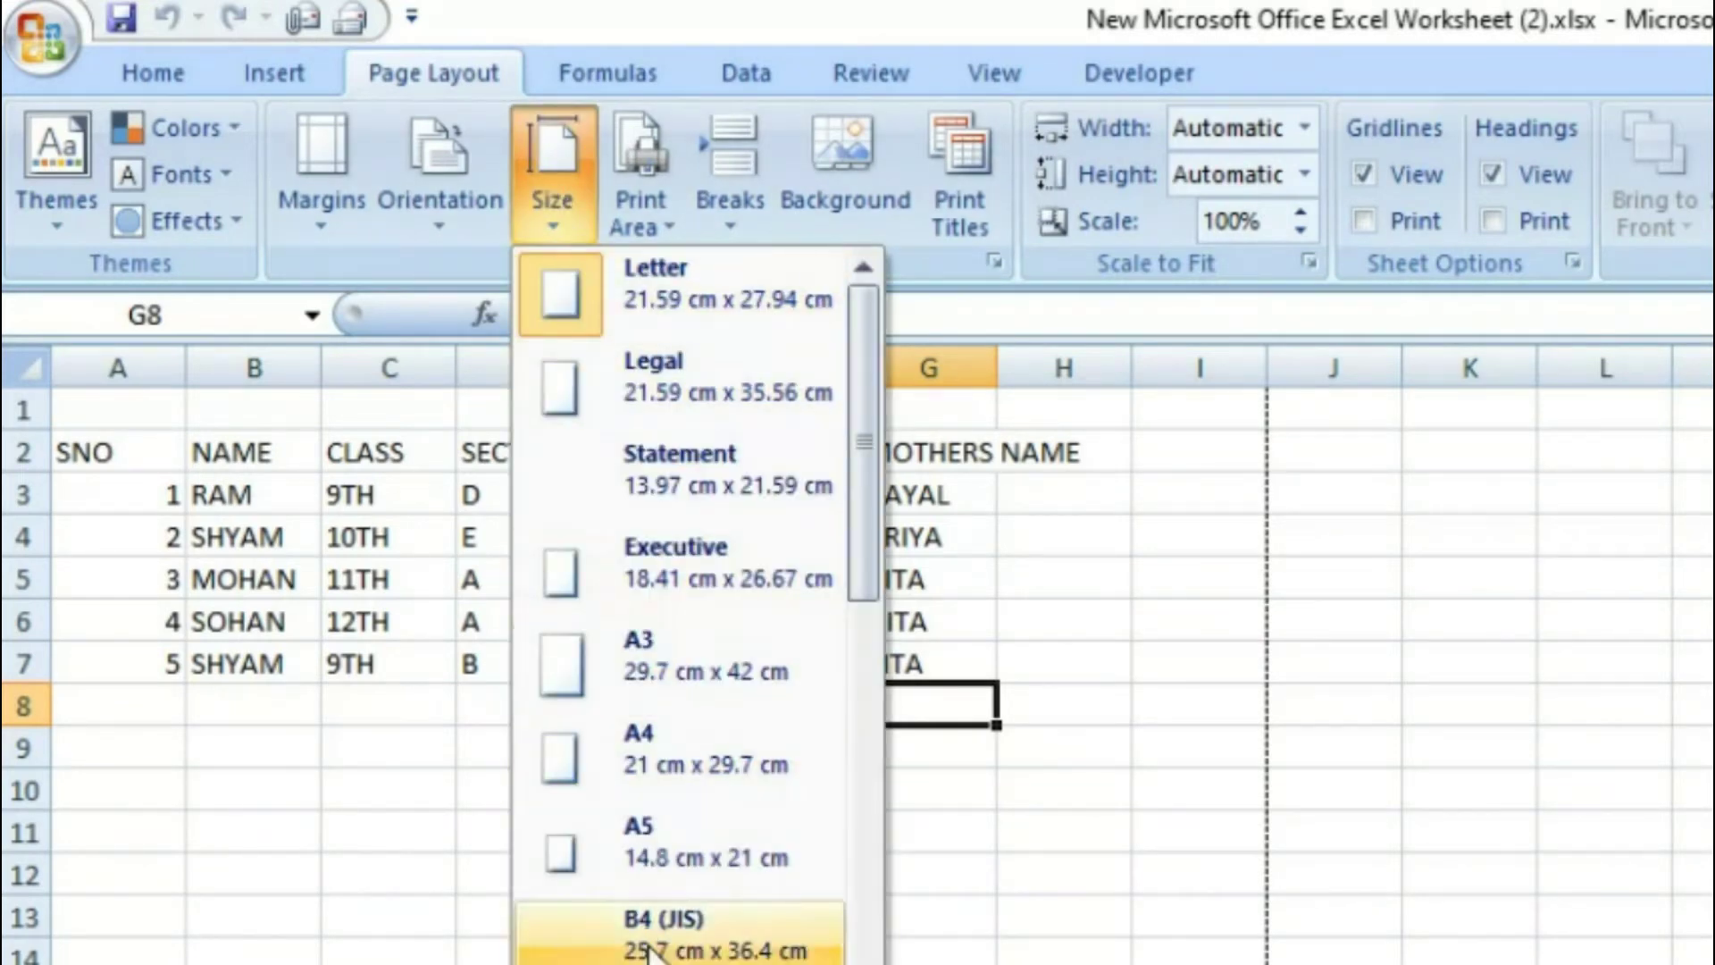
pyautogui.moveTo(866, 407); pyautogui.dragTo(849, 525)
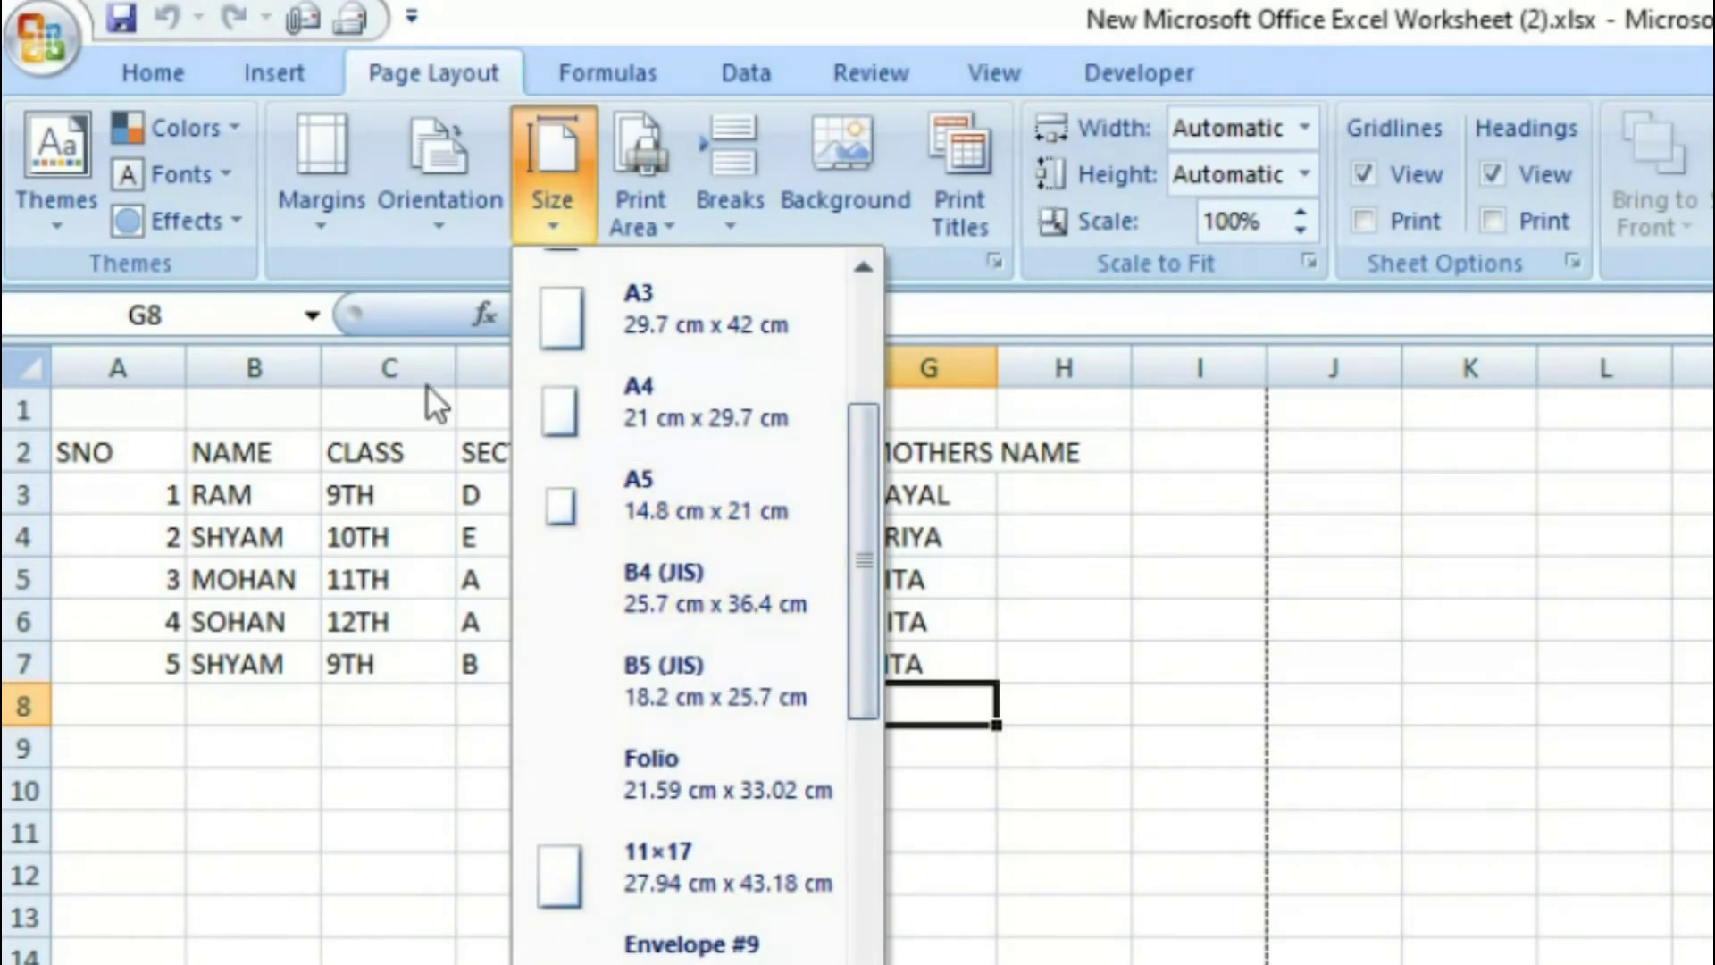
pyautogui.click(587, 515)
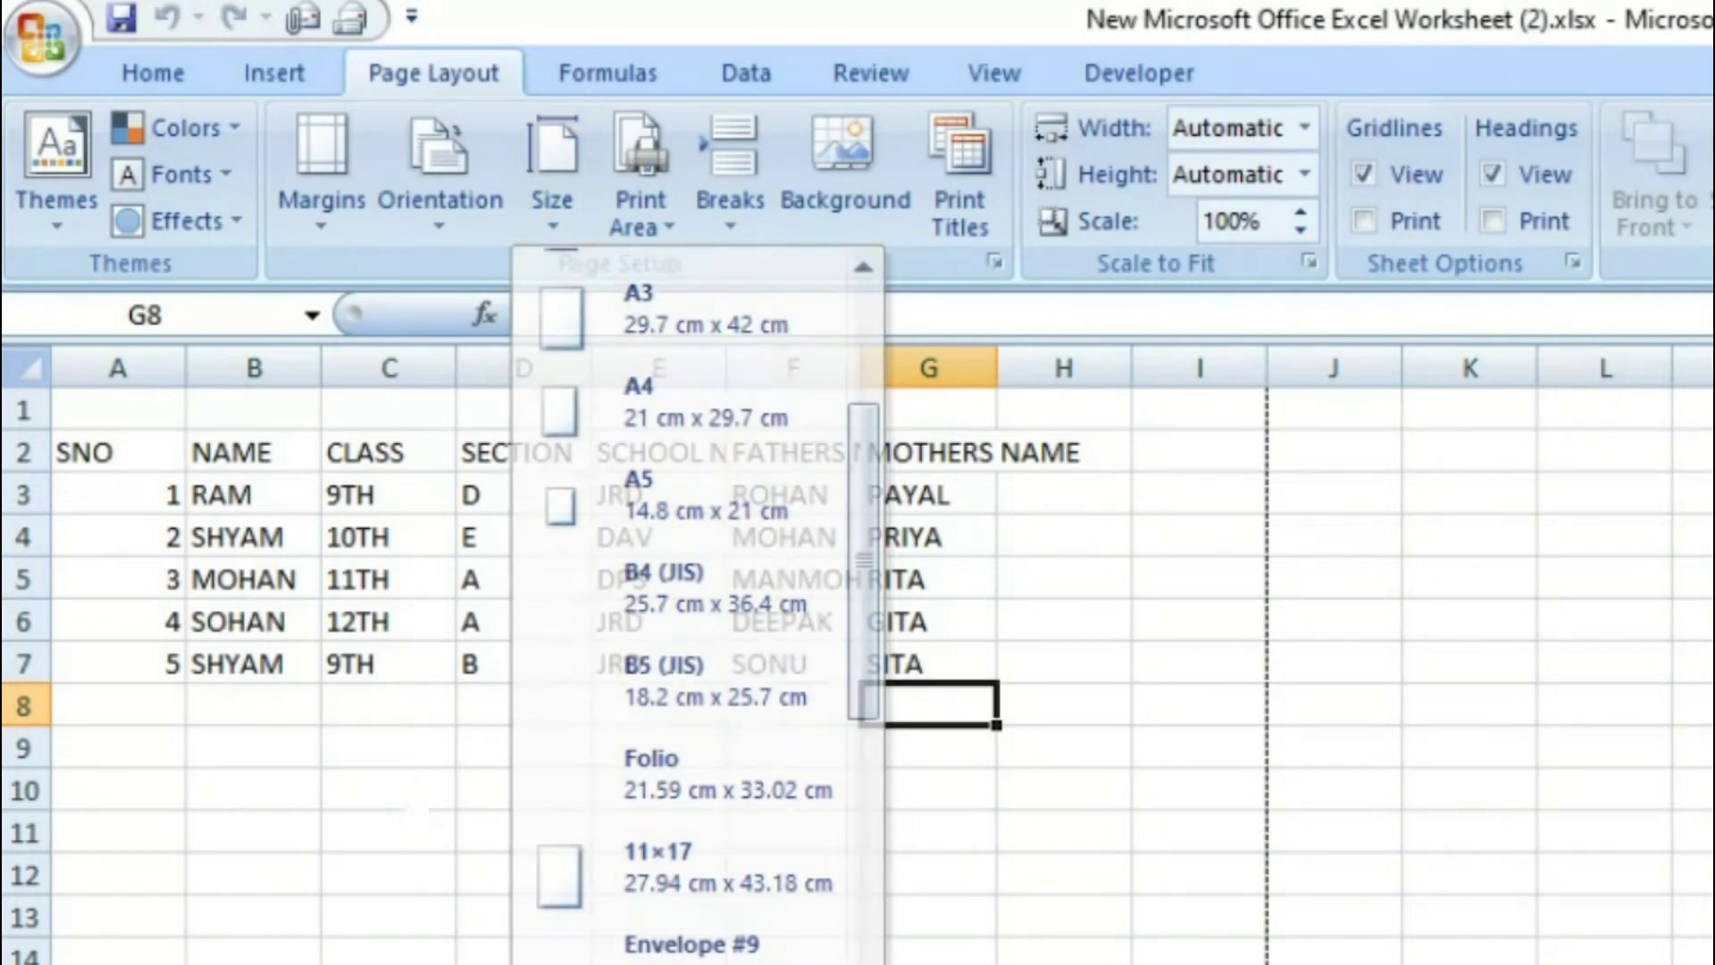
pyautogui.click(660, 228)
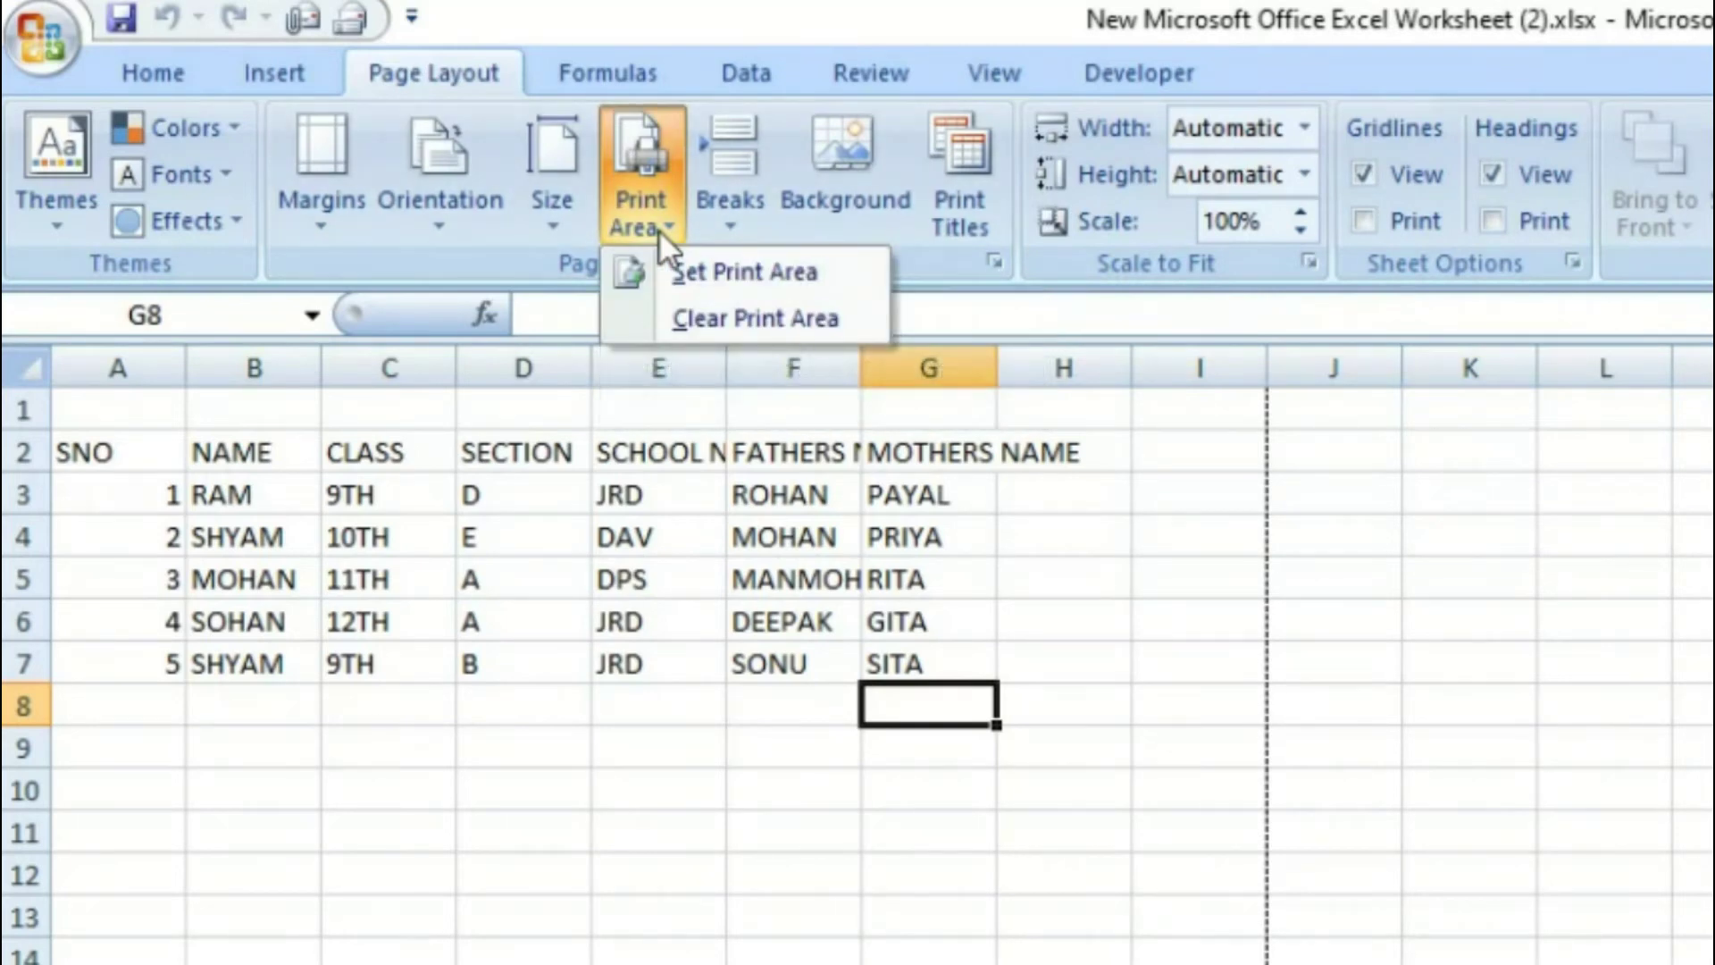
pyautogui.click(318, 597)
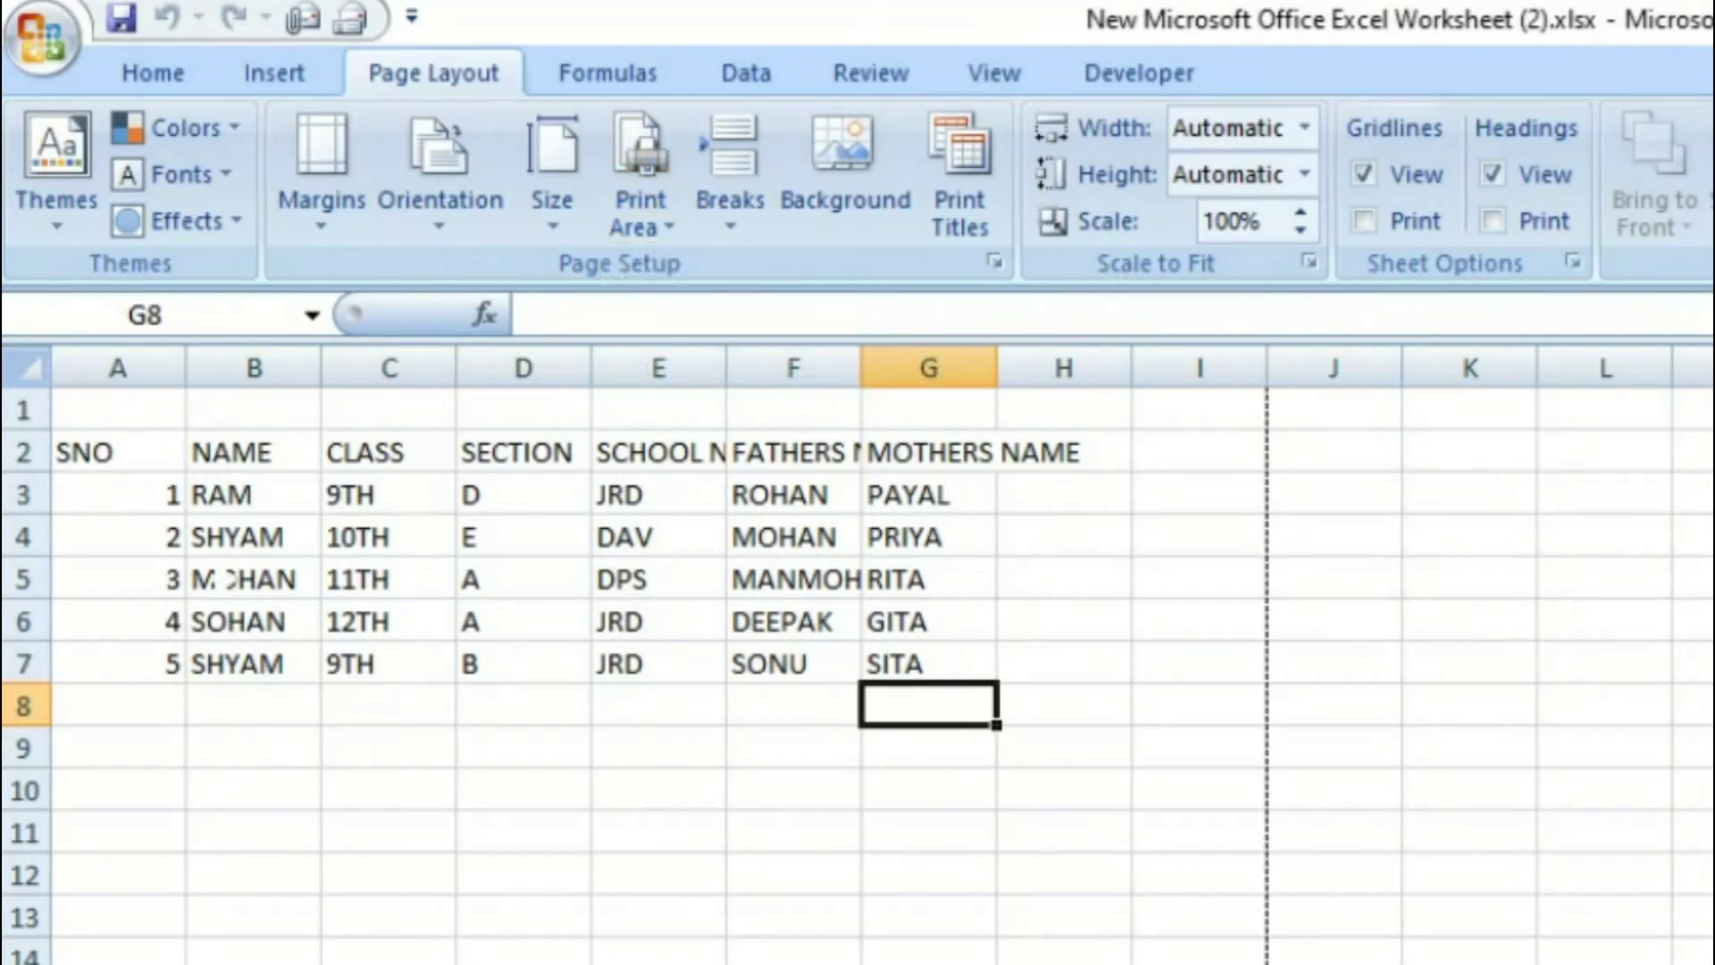
pyautogui.moveTo(112, 495); pyautogui.dragTo(380, 725)
pyautogui.click(856, 764)
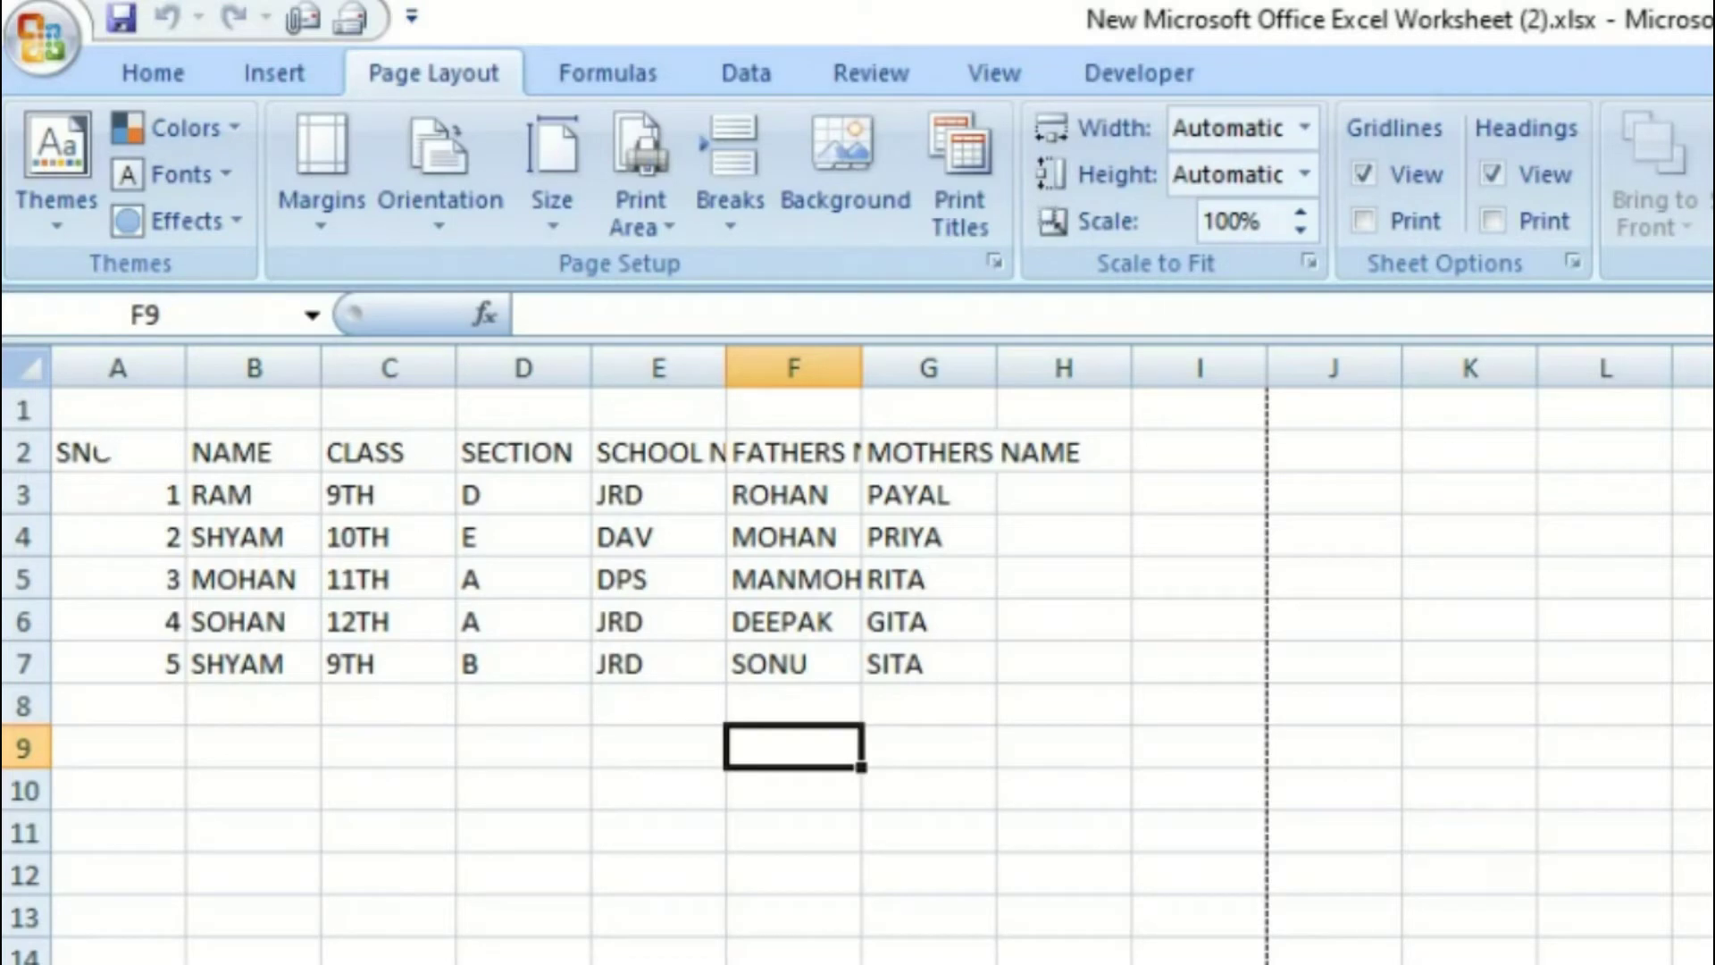
# Set the range A2:C4, covering SNO, NAME and CLASS for the first two students, as the print area
pyautogui.moveTo(100, 453); pyautogui.dragTo(384, 546)
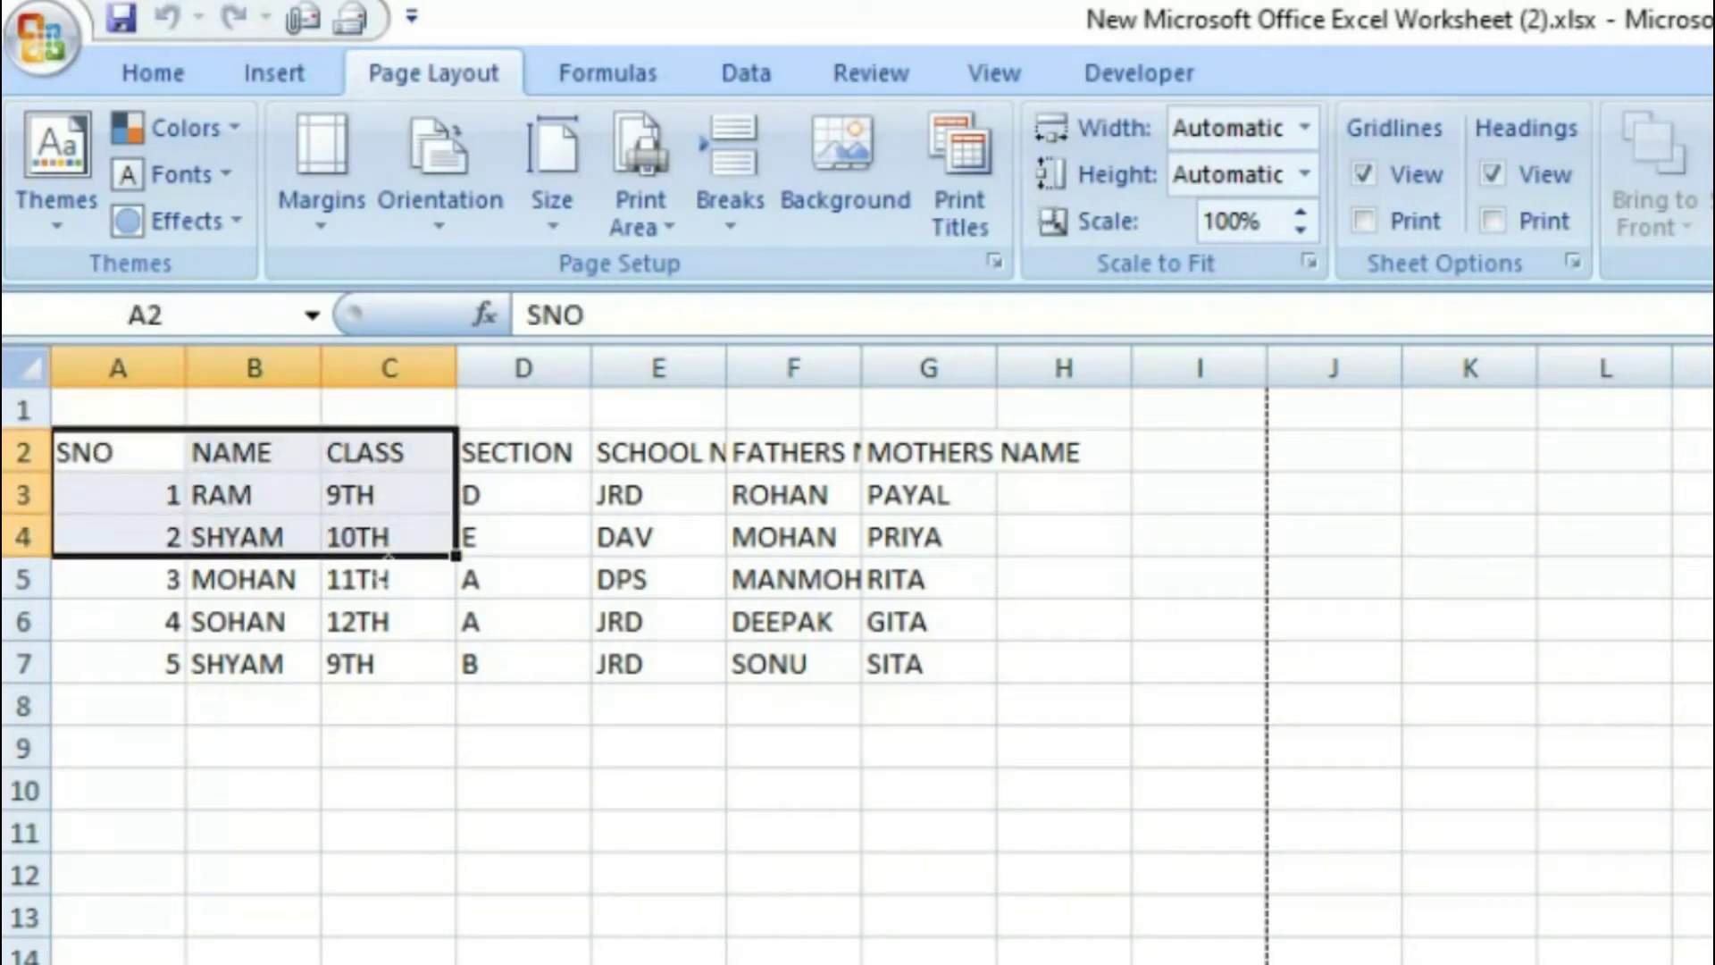
pyautogui.click(647, 205)
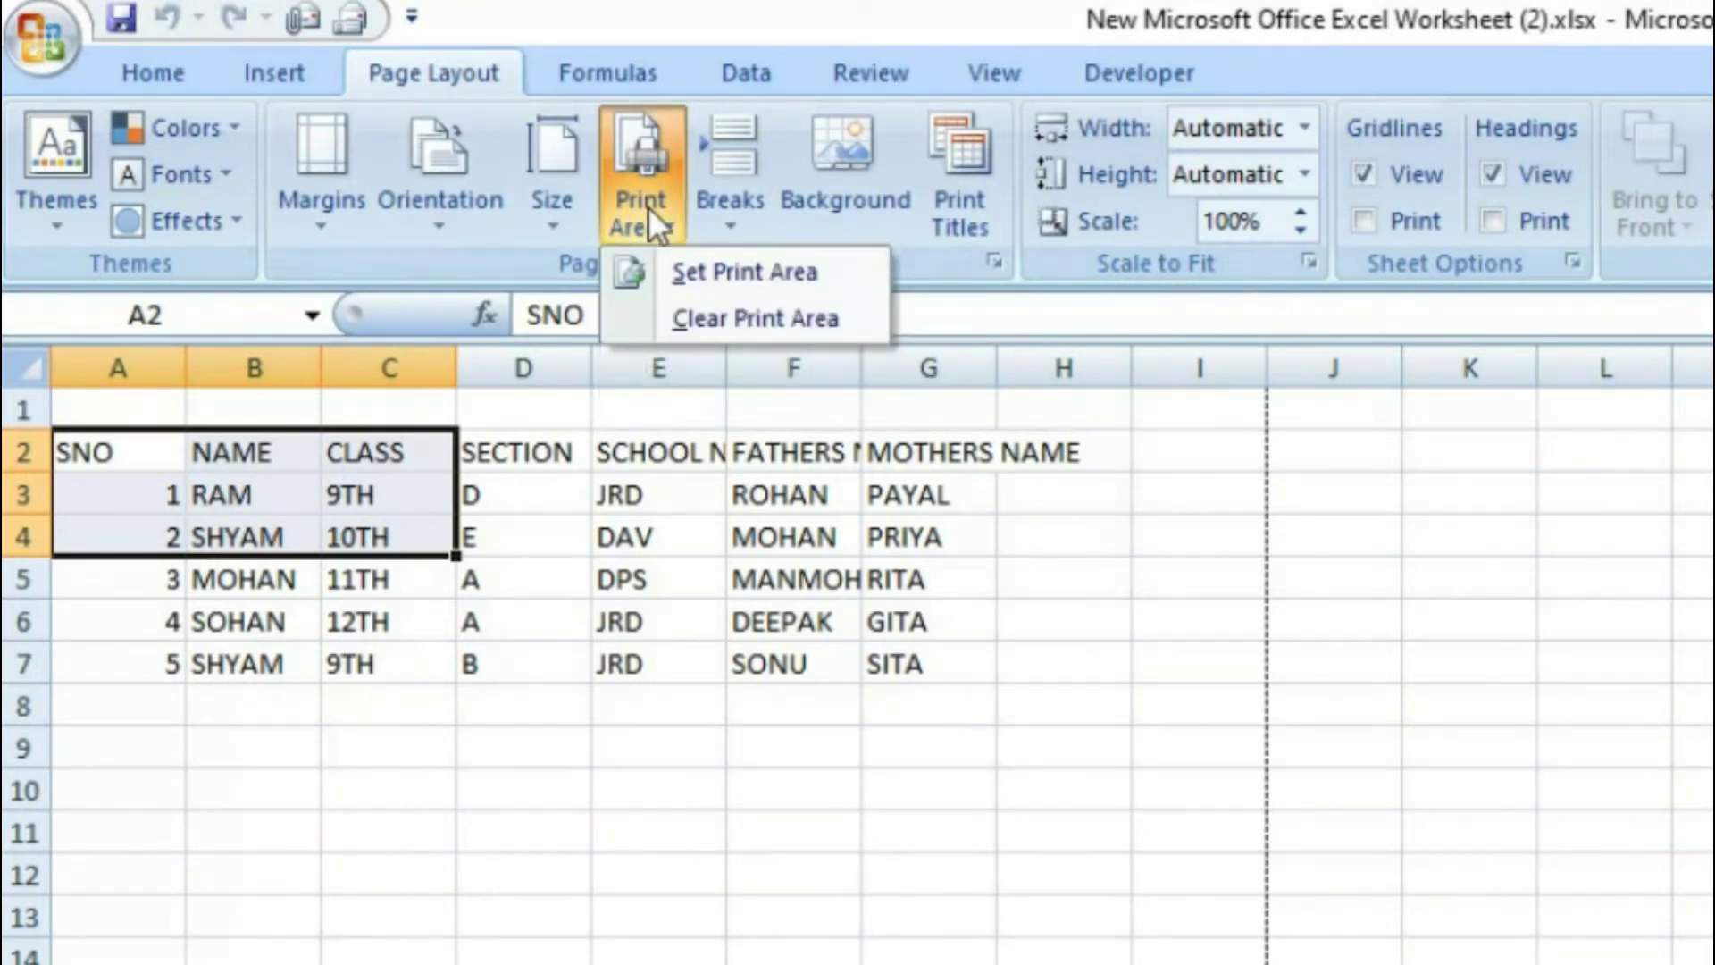
pyautogui.click(727, 272)
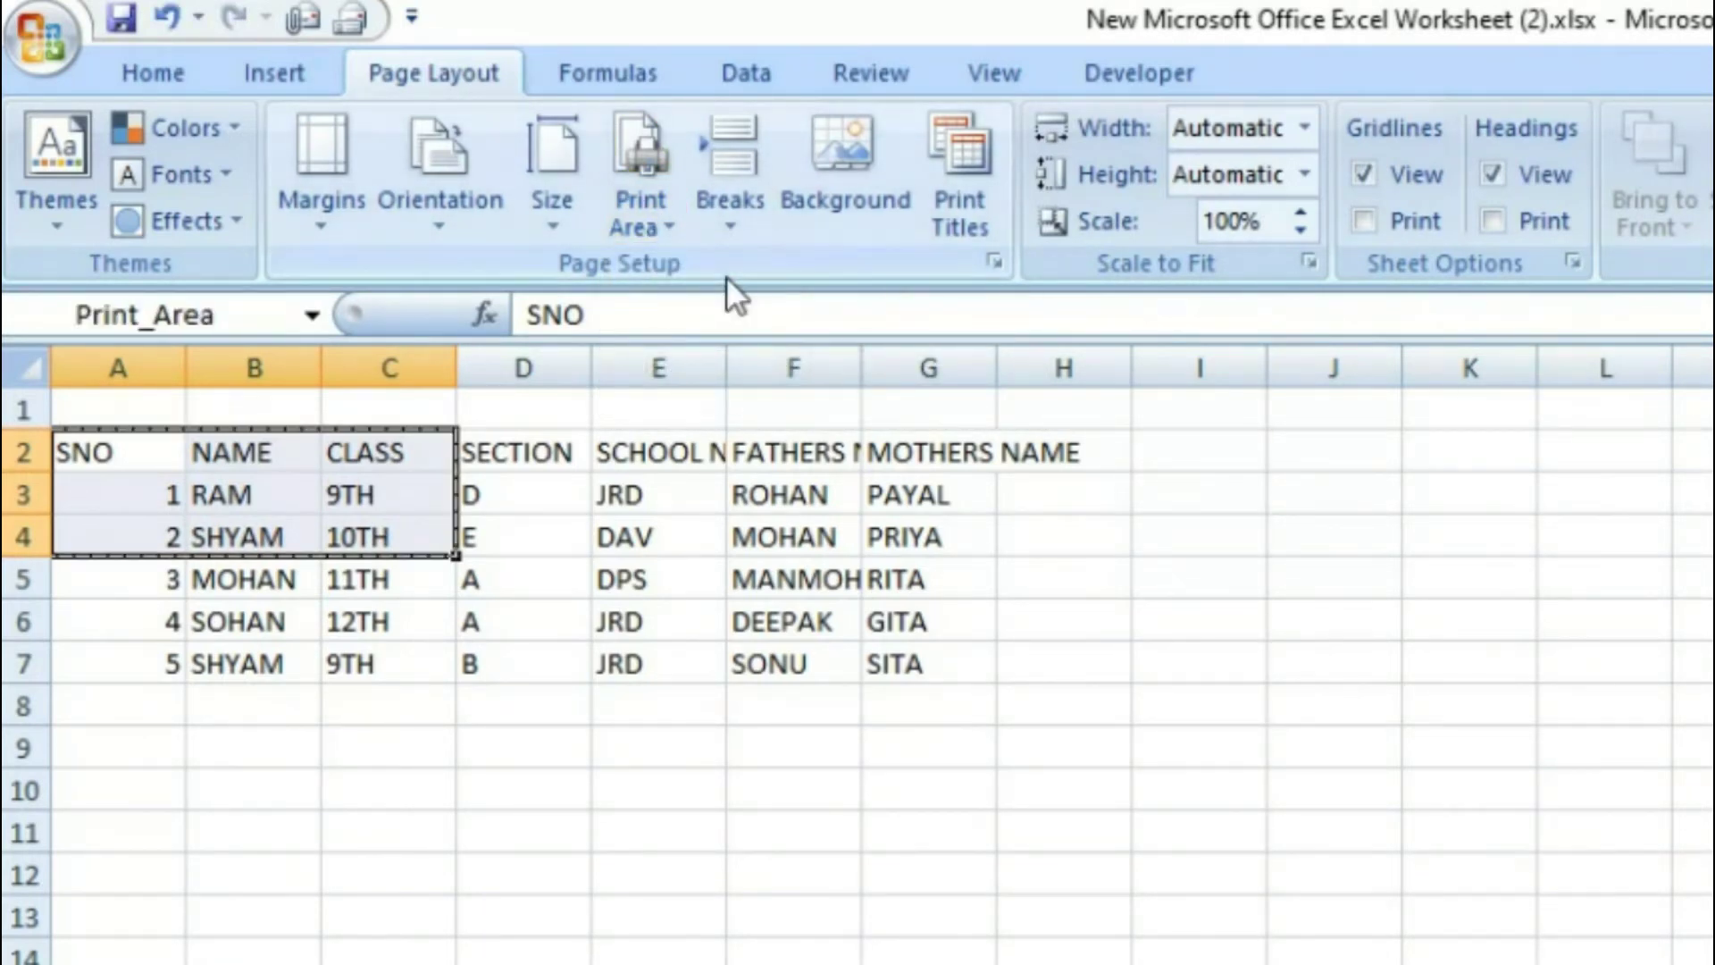
pyautogui.click(390, 831)
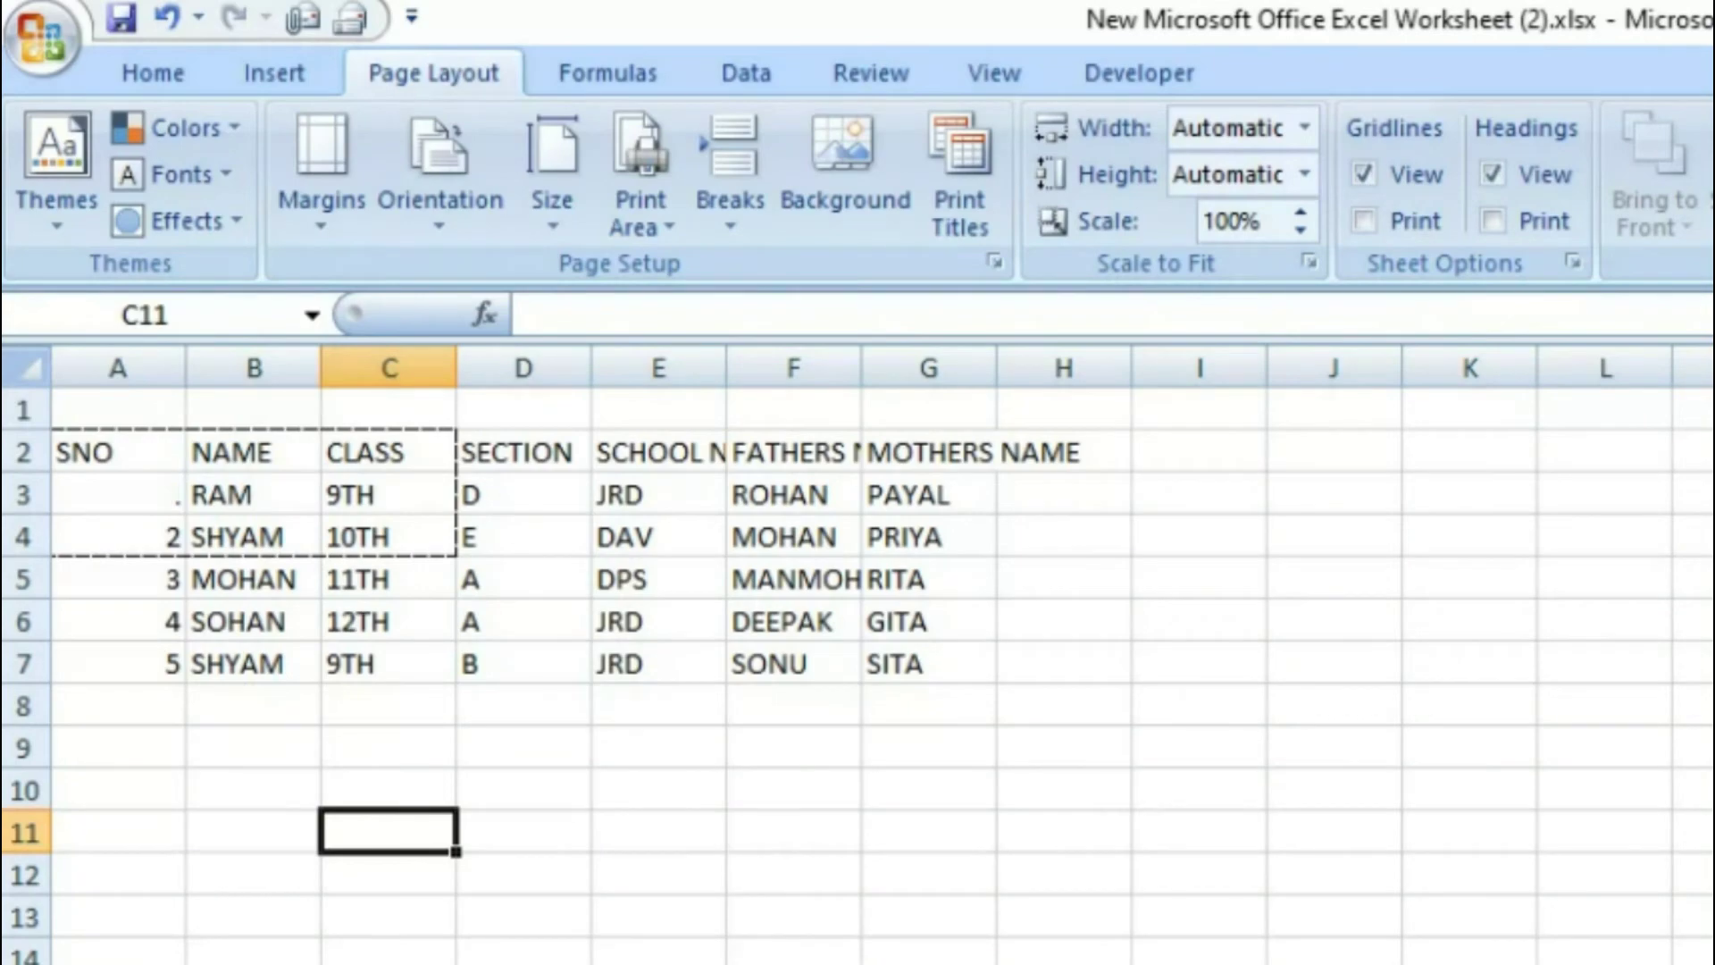
# Check the restricted print area in print preview and return to the worksheet
pyautogui.click(45, 40)
pyautogui.moveTo(152, 507)
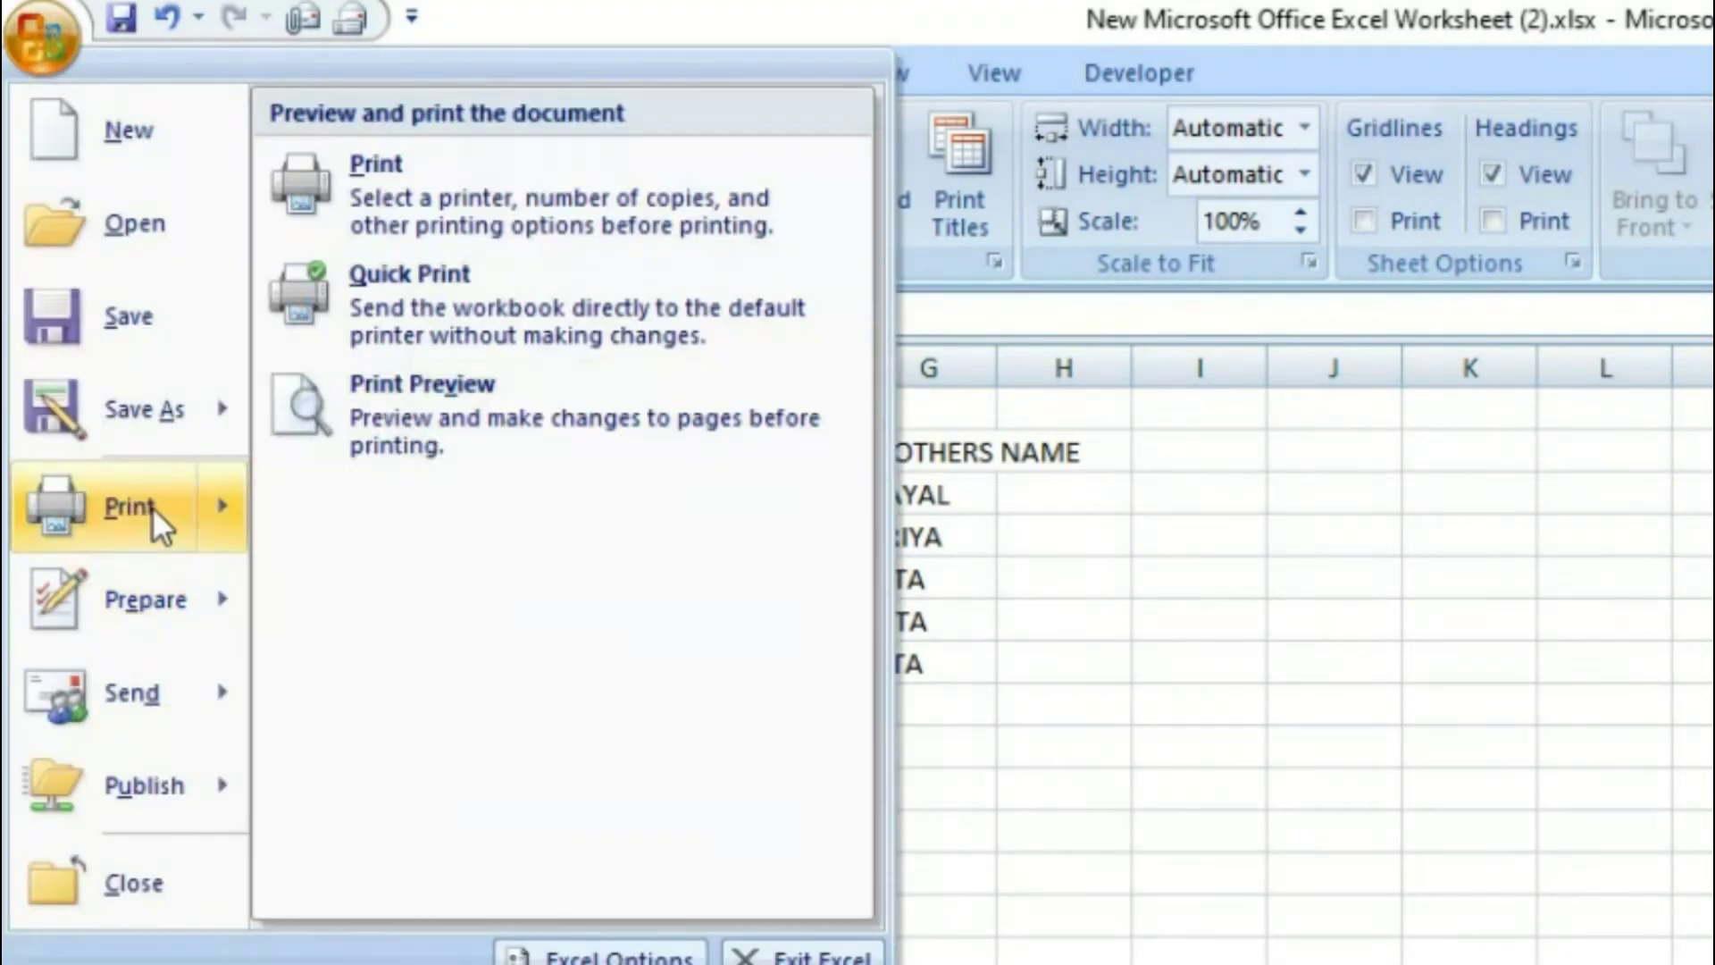
pyautogui.click(396, 446)
pyautogui.click(1075, 652)
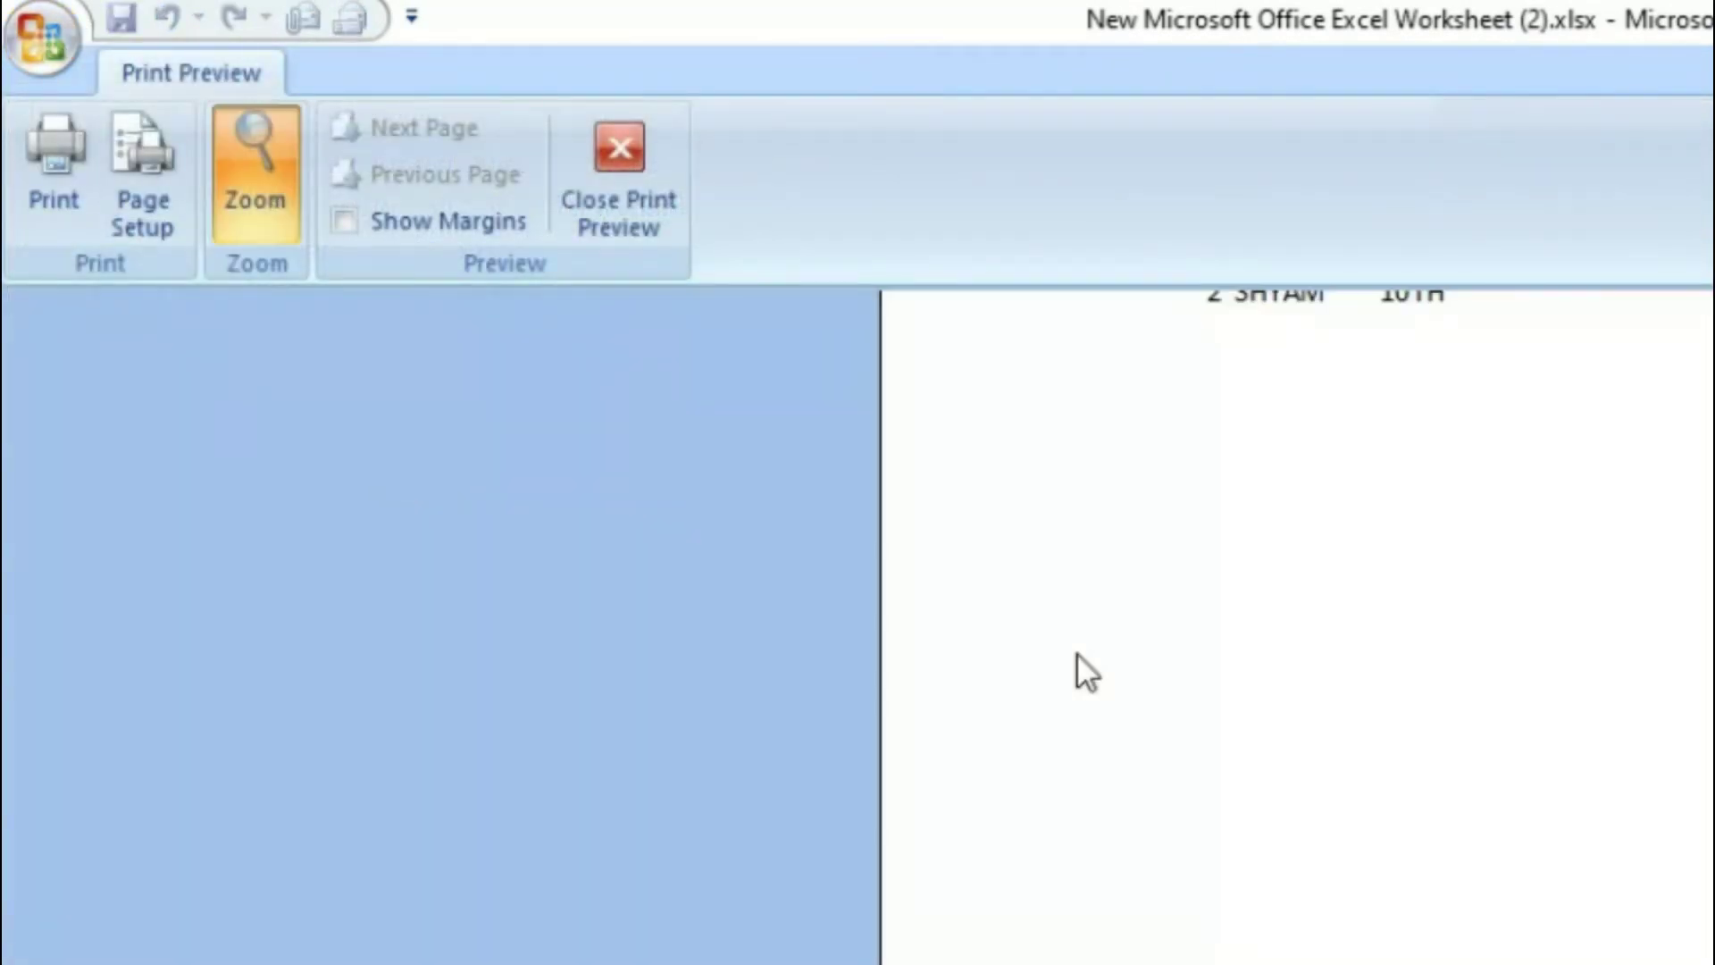
pyautogui.scroll(5, 1295, 626)
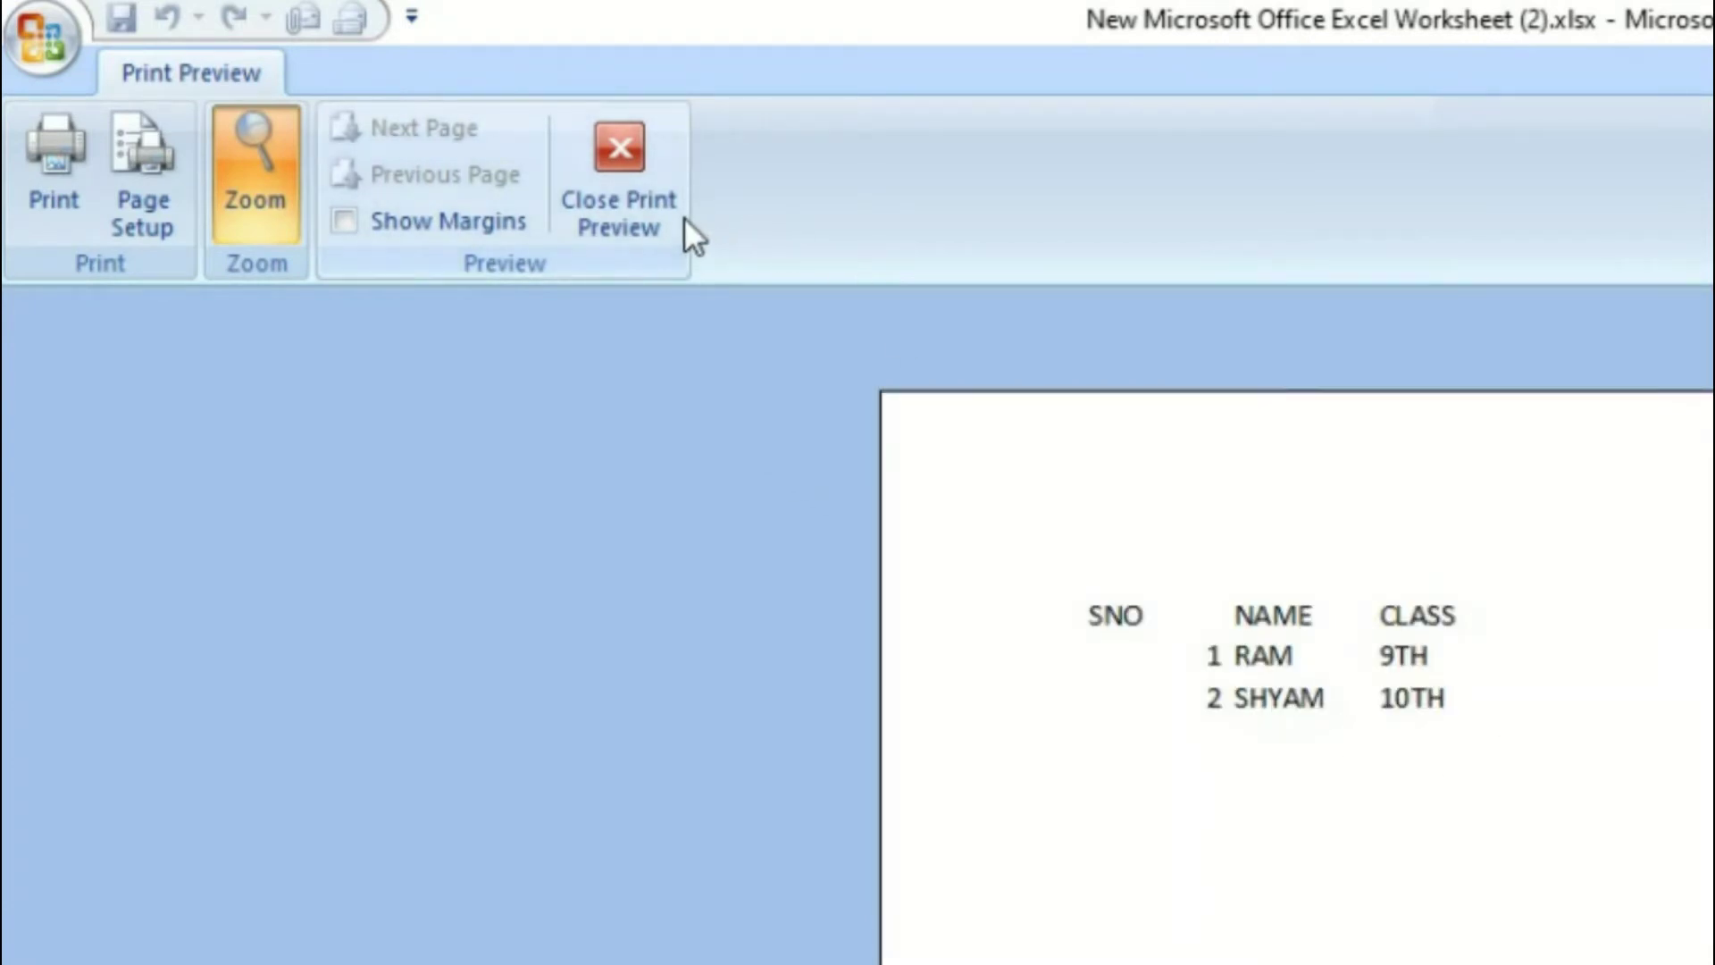
pyautogui.click(619, 209)
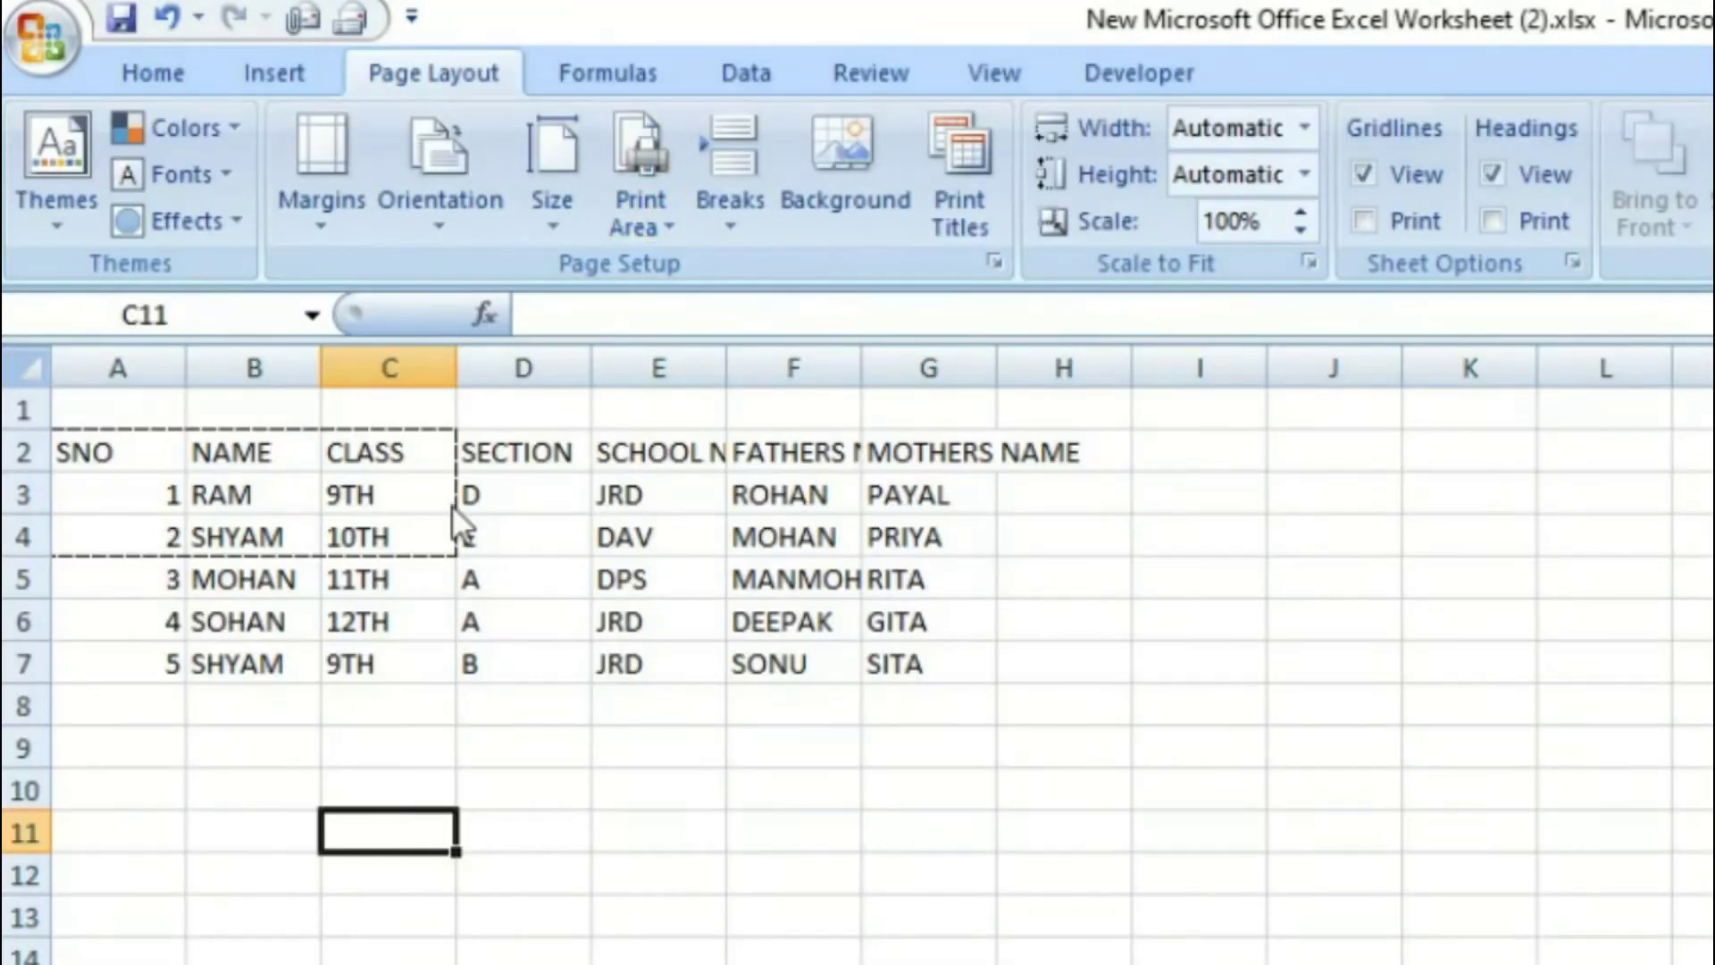
# Clear the sheet's print area and apply Remove Page Break at cell C11
pyautogui.click(655, 225)
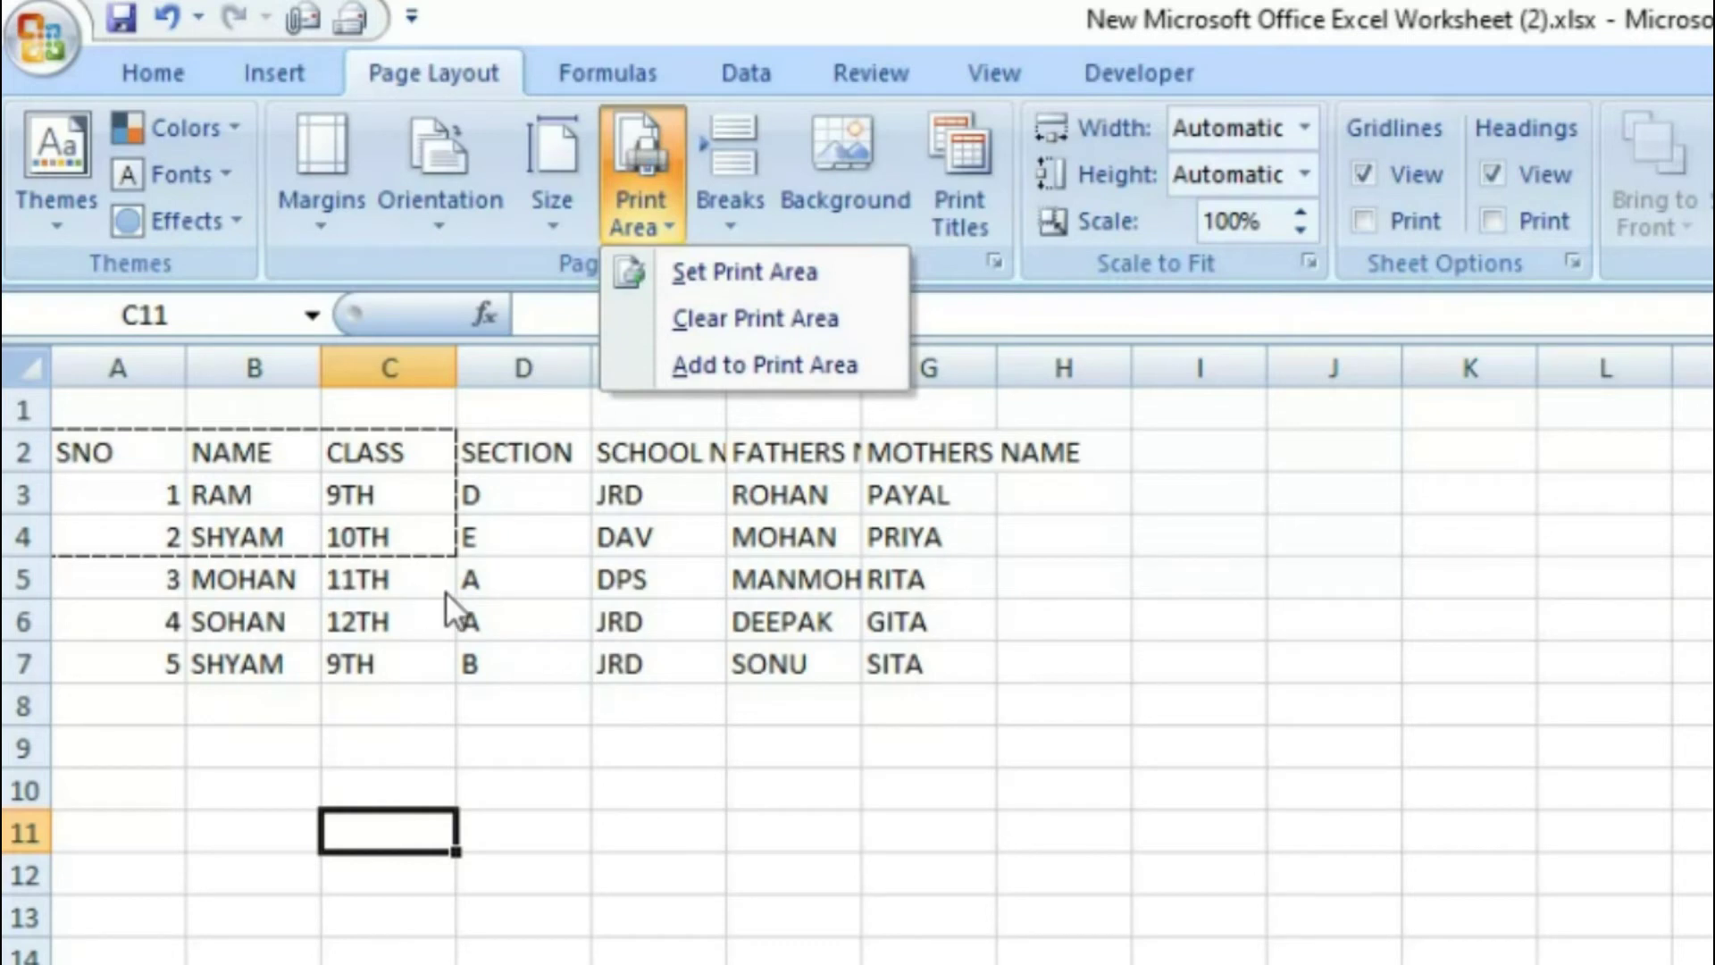
pyautogui.click(786, 334)
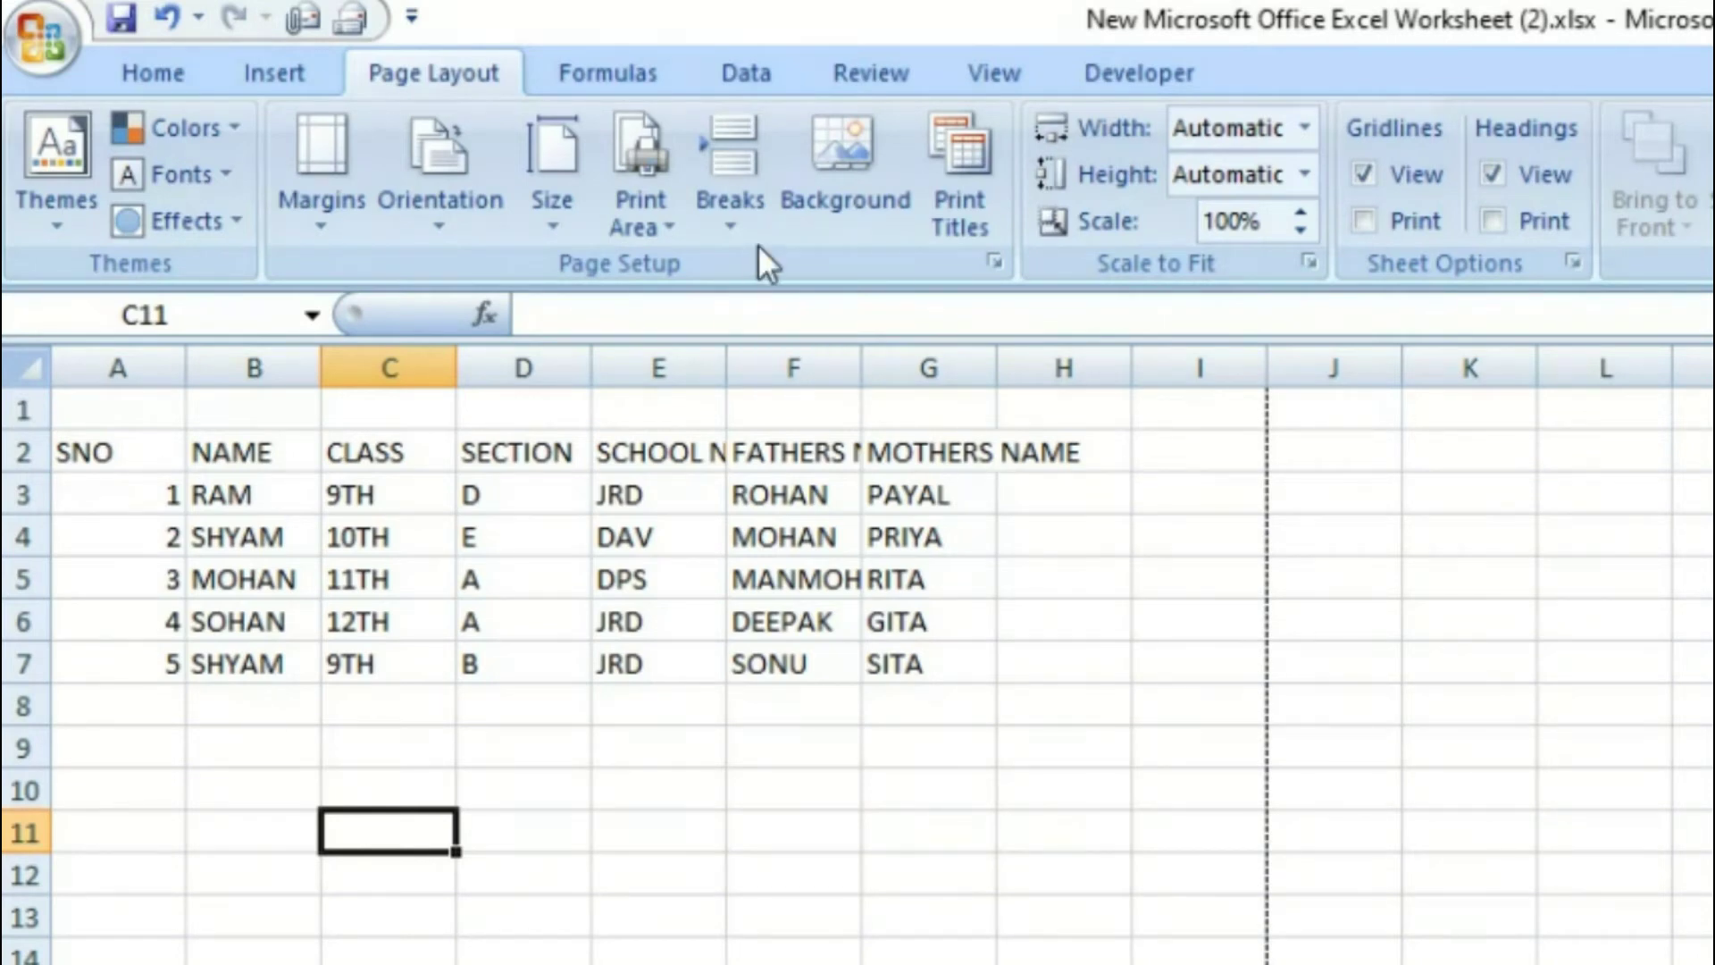
pyautogui.click(748, 217)
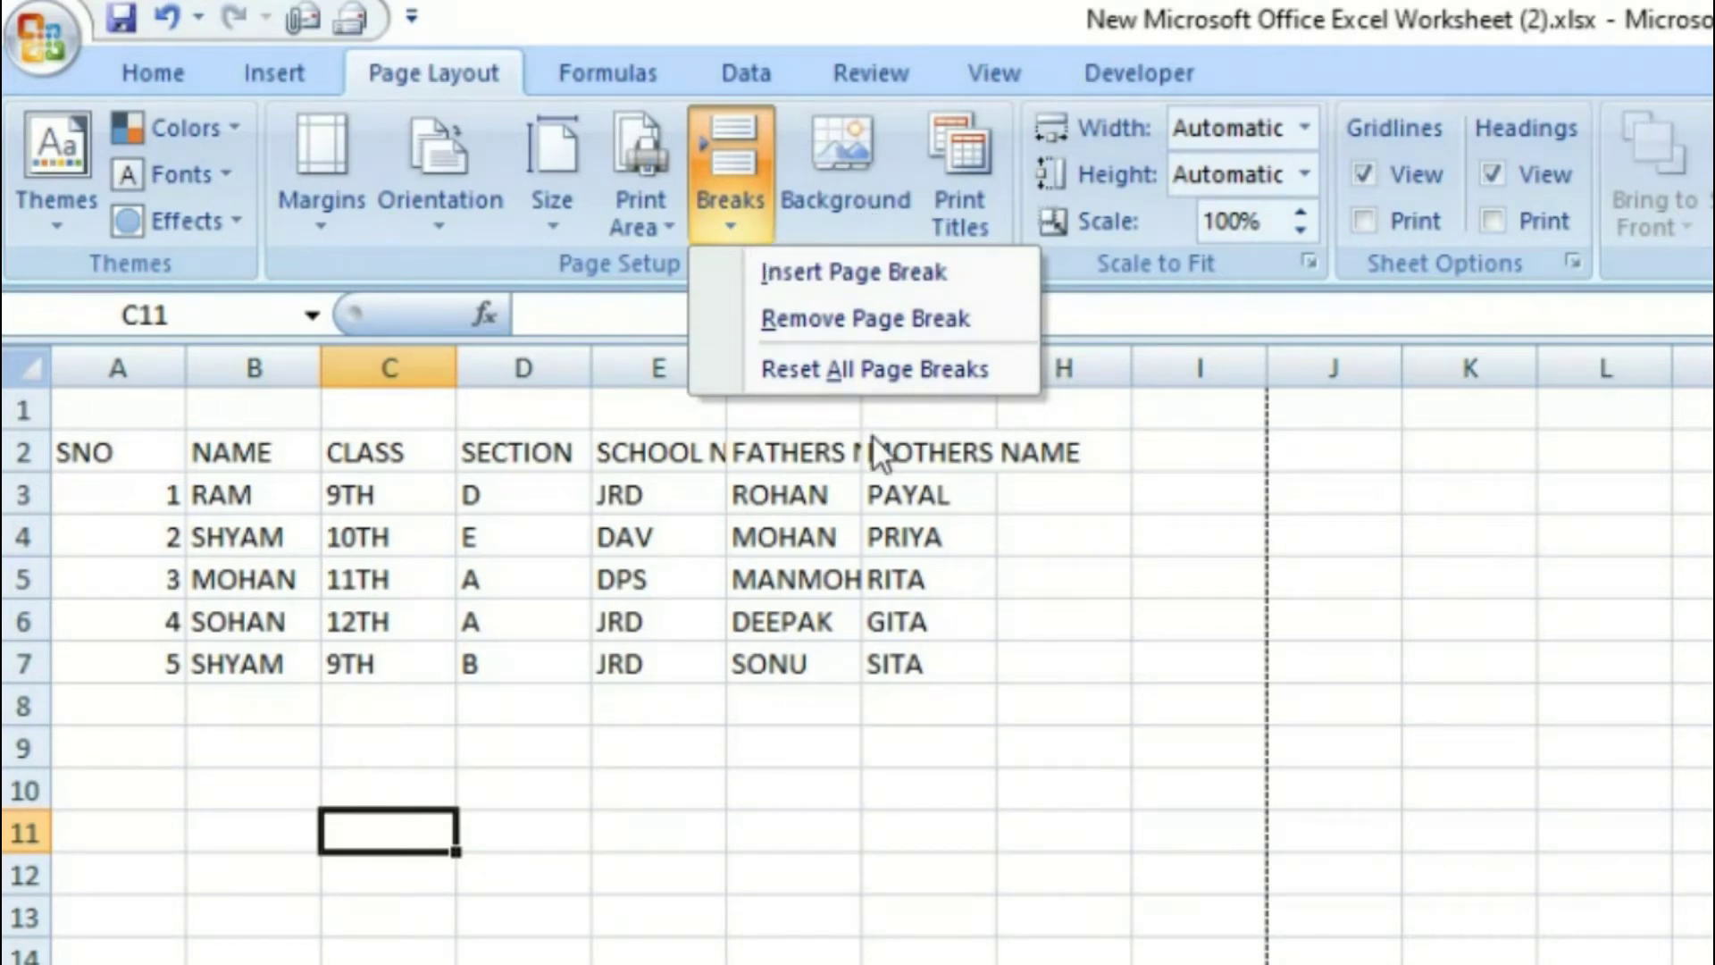
pyautogui.click(802, 319)
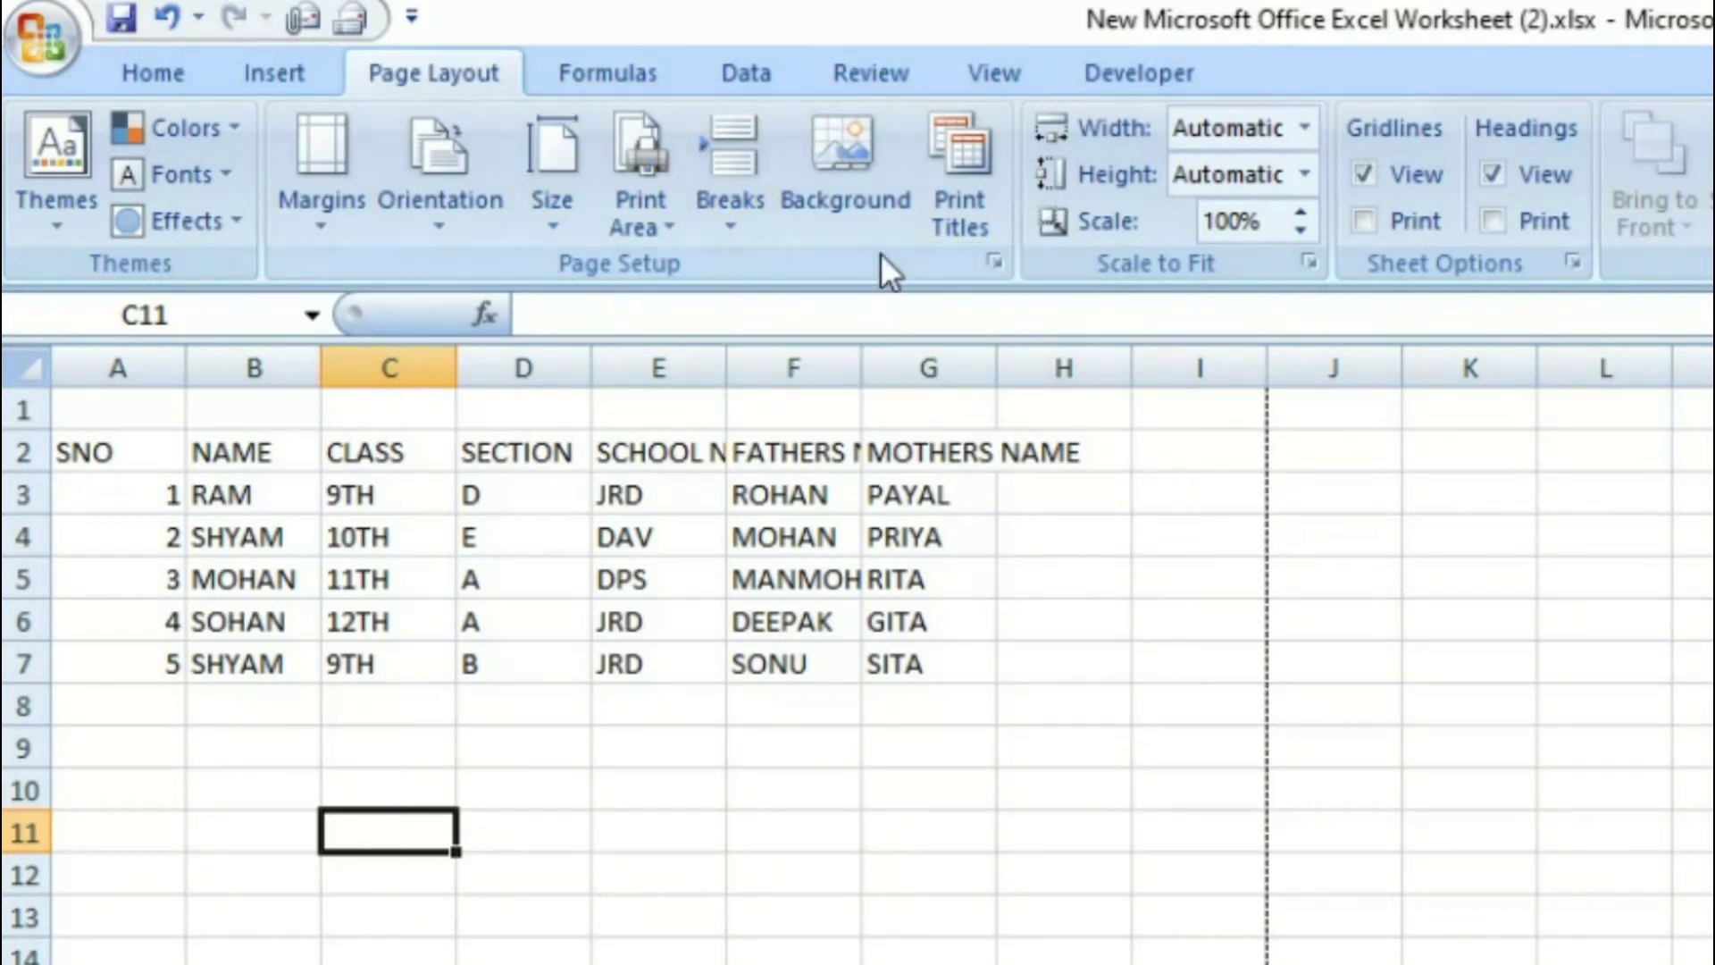
# Insert the red M.S.POWERPOINT thumbnail from the Downloads folder as the sheet background, and delete that background again
pyautogui.click(852, 203)
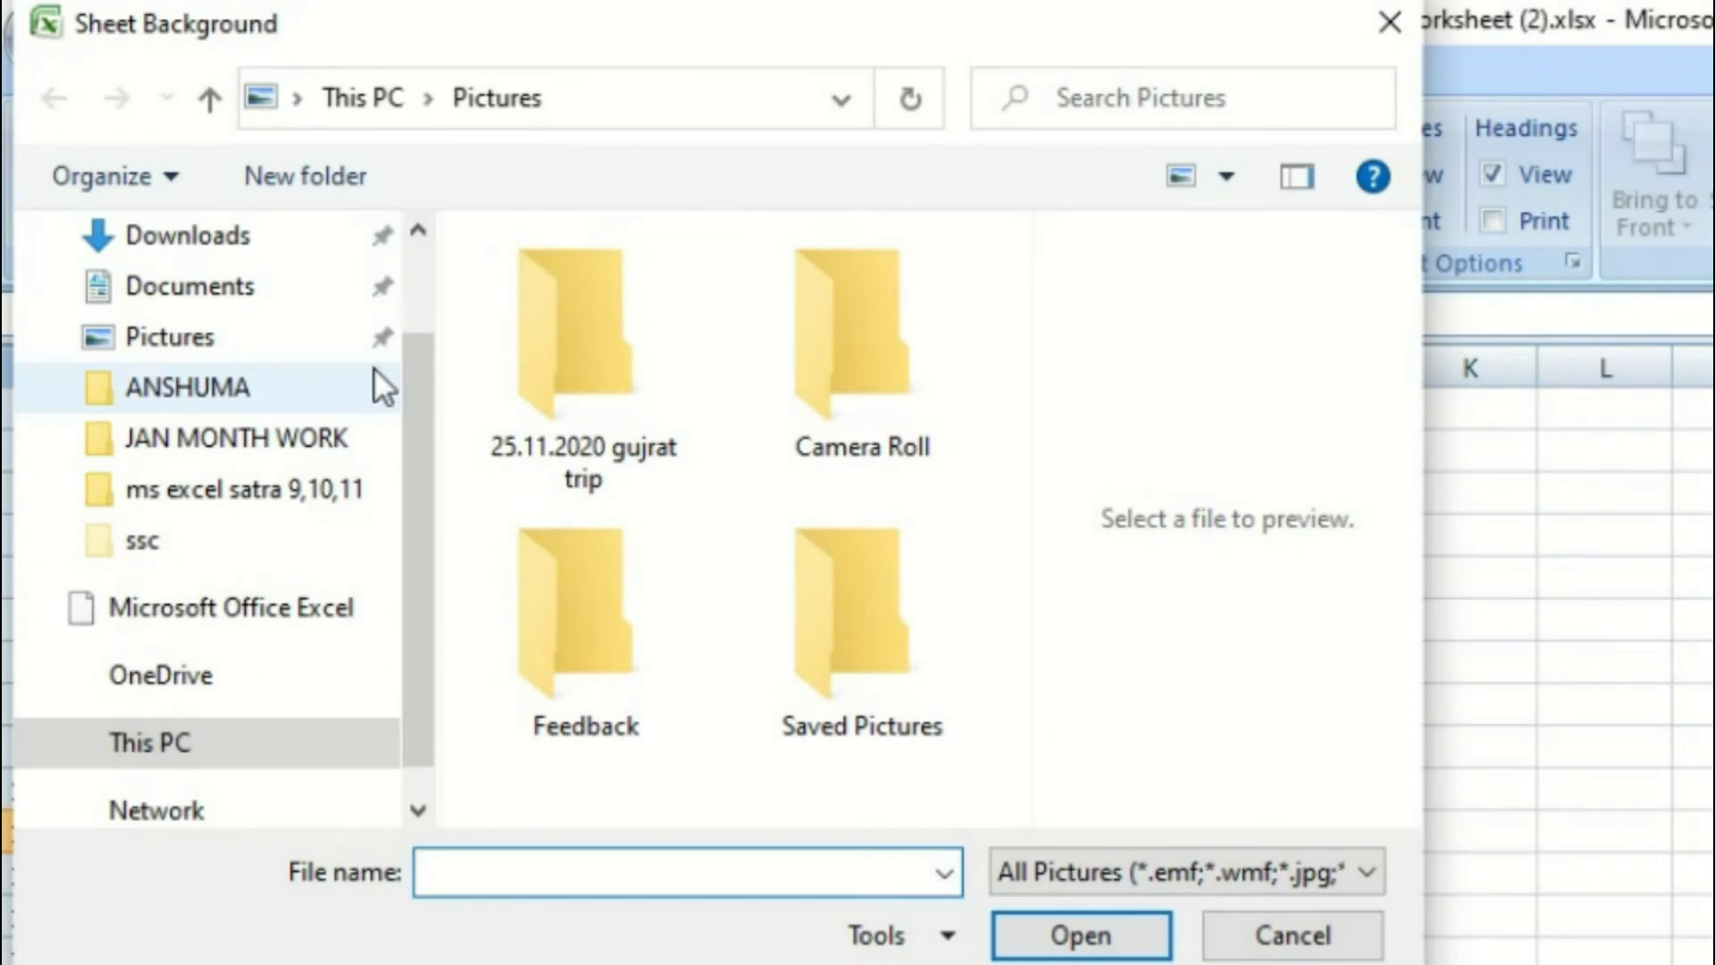
pyautogui.click(422, 250)
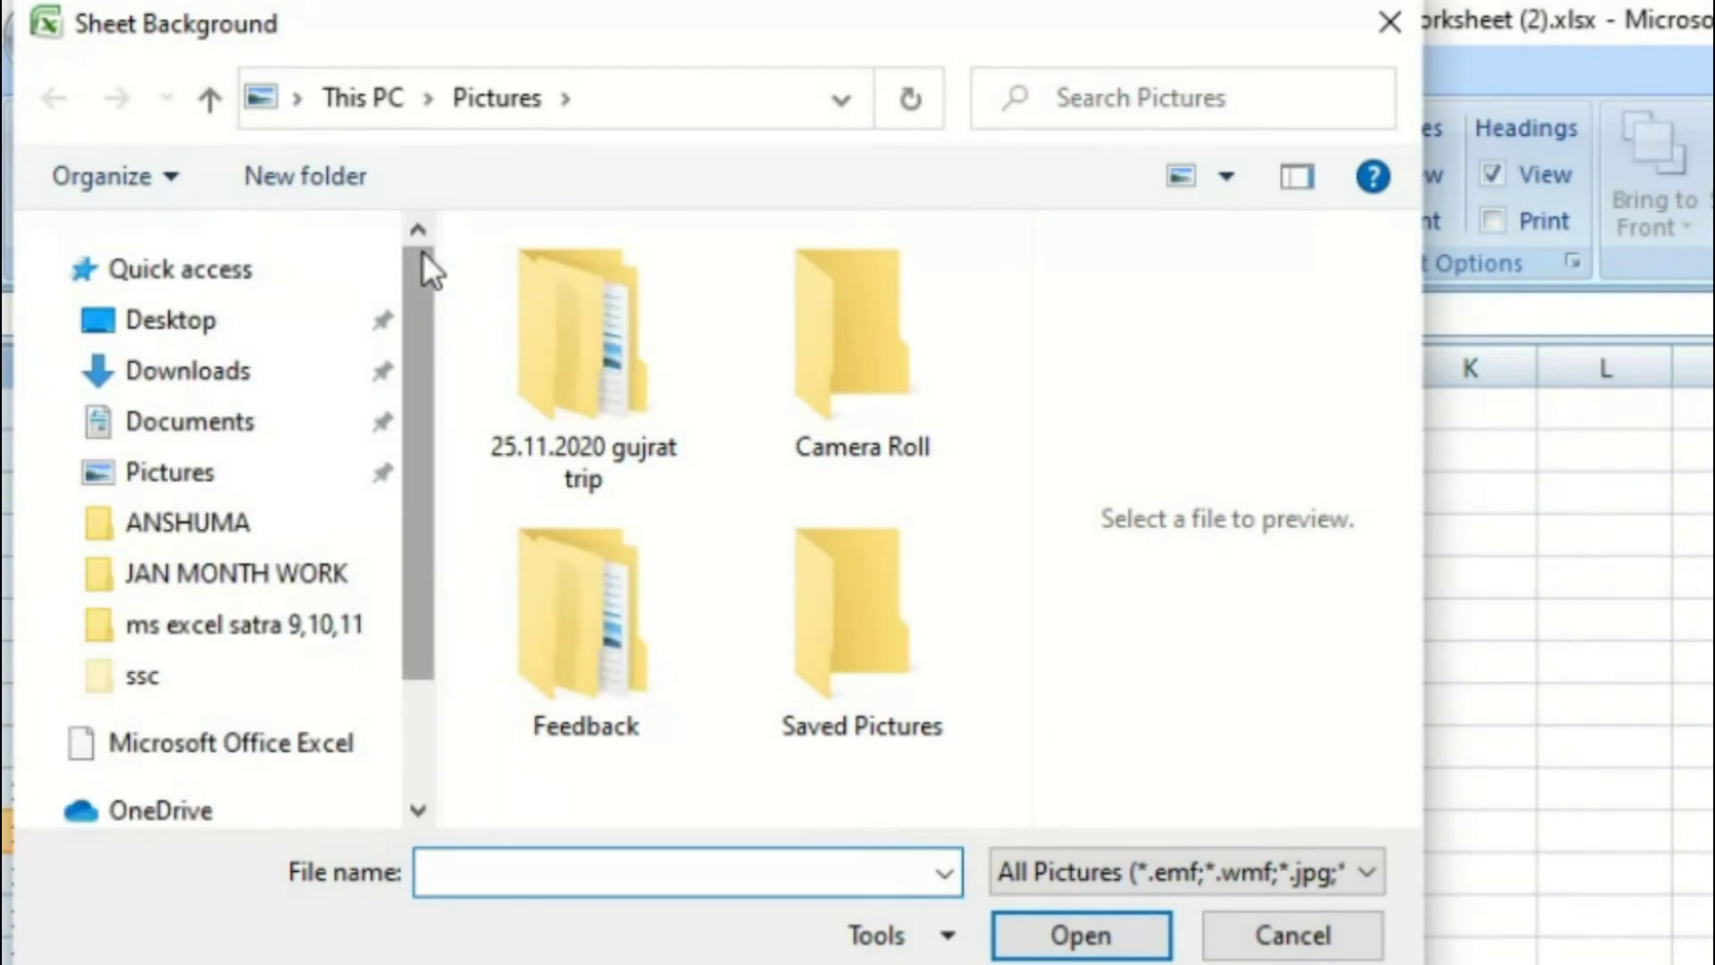
pyautogui.scroll(-4, 191, 376)
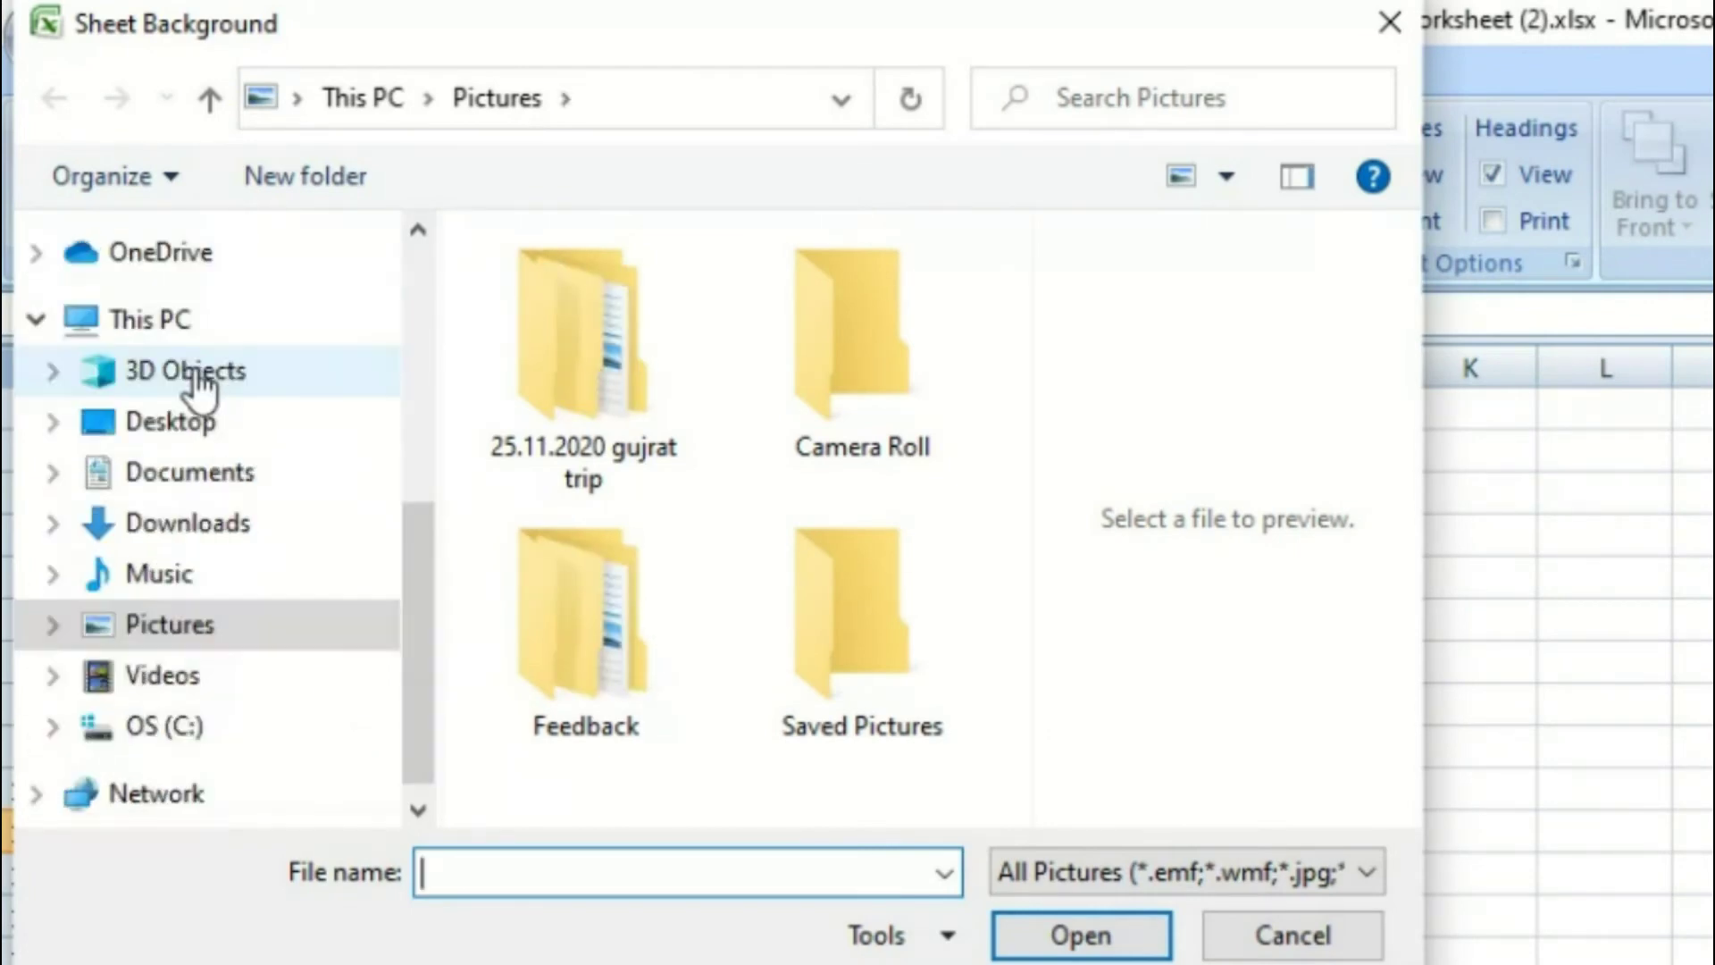
pyautogui.click(246, 536)
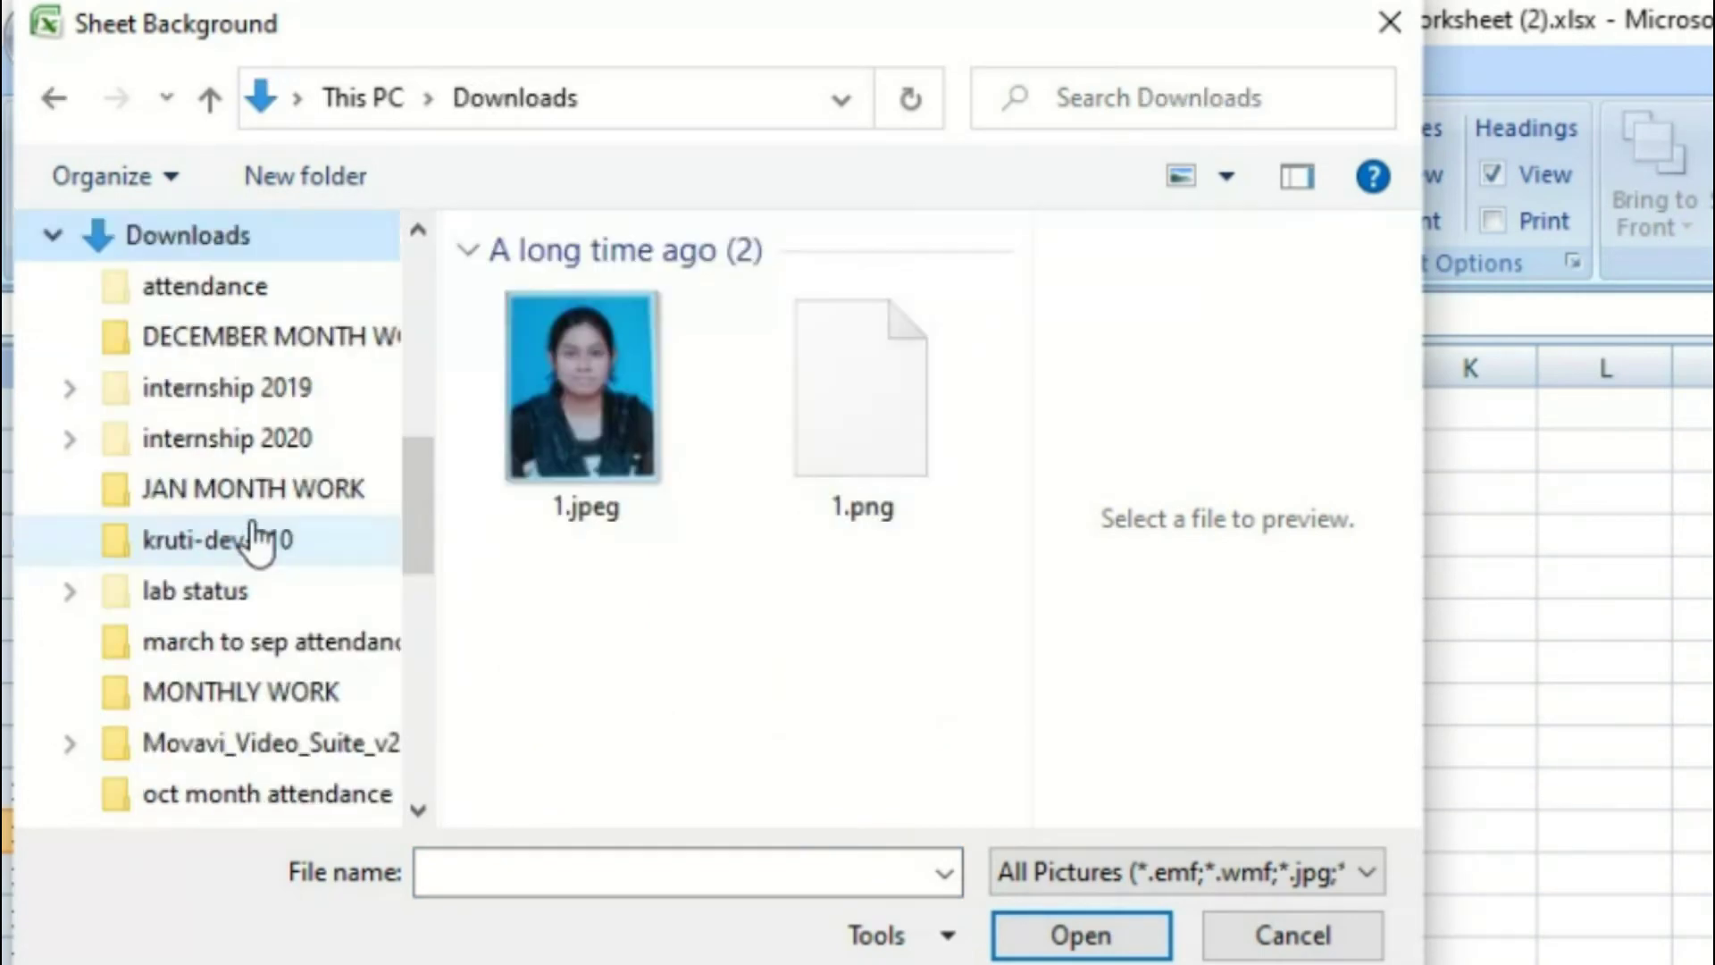
pyautogui.scroll(-5, 657, 453)
pyautogui.click(845, 357)
pyautogui.click(860, 763)
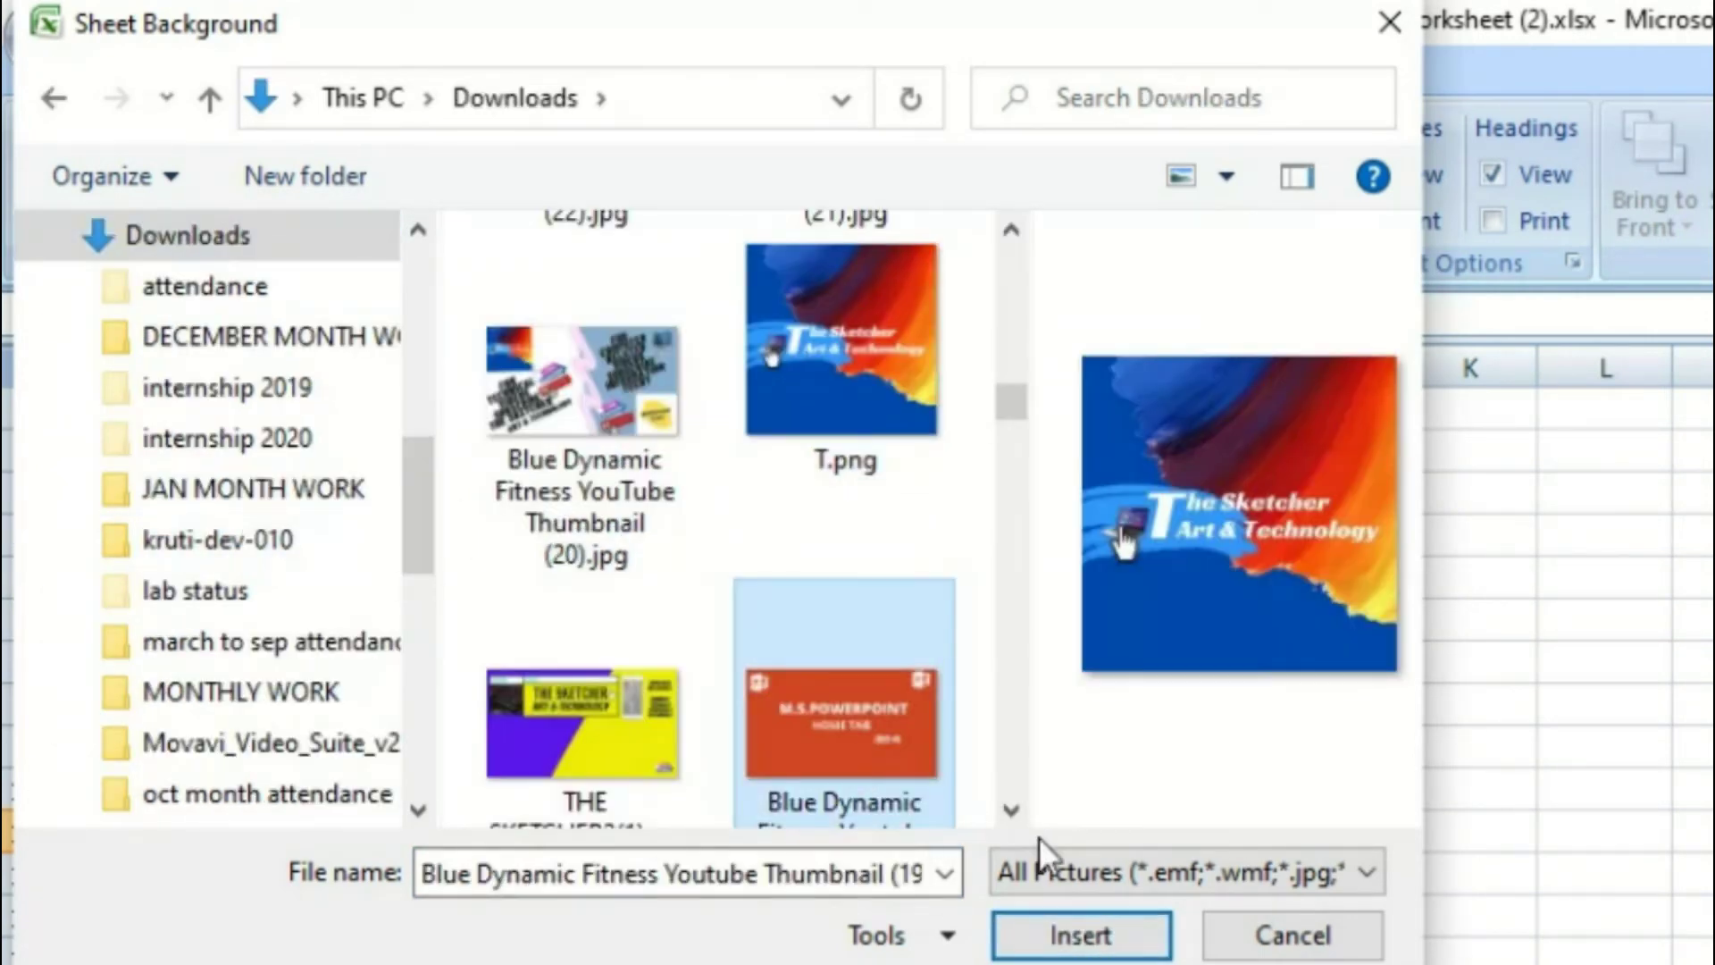
pyautogui.click(1081, 935)
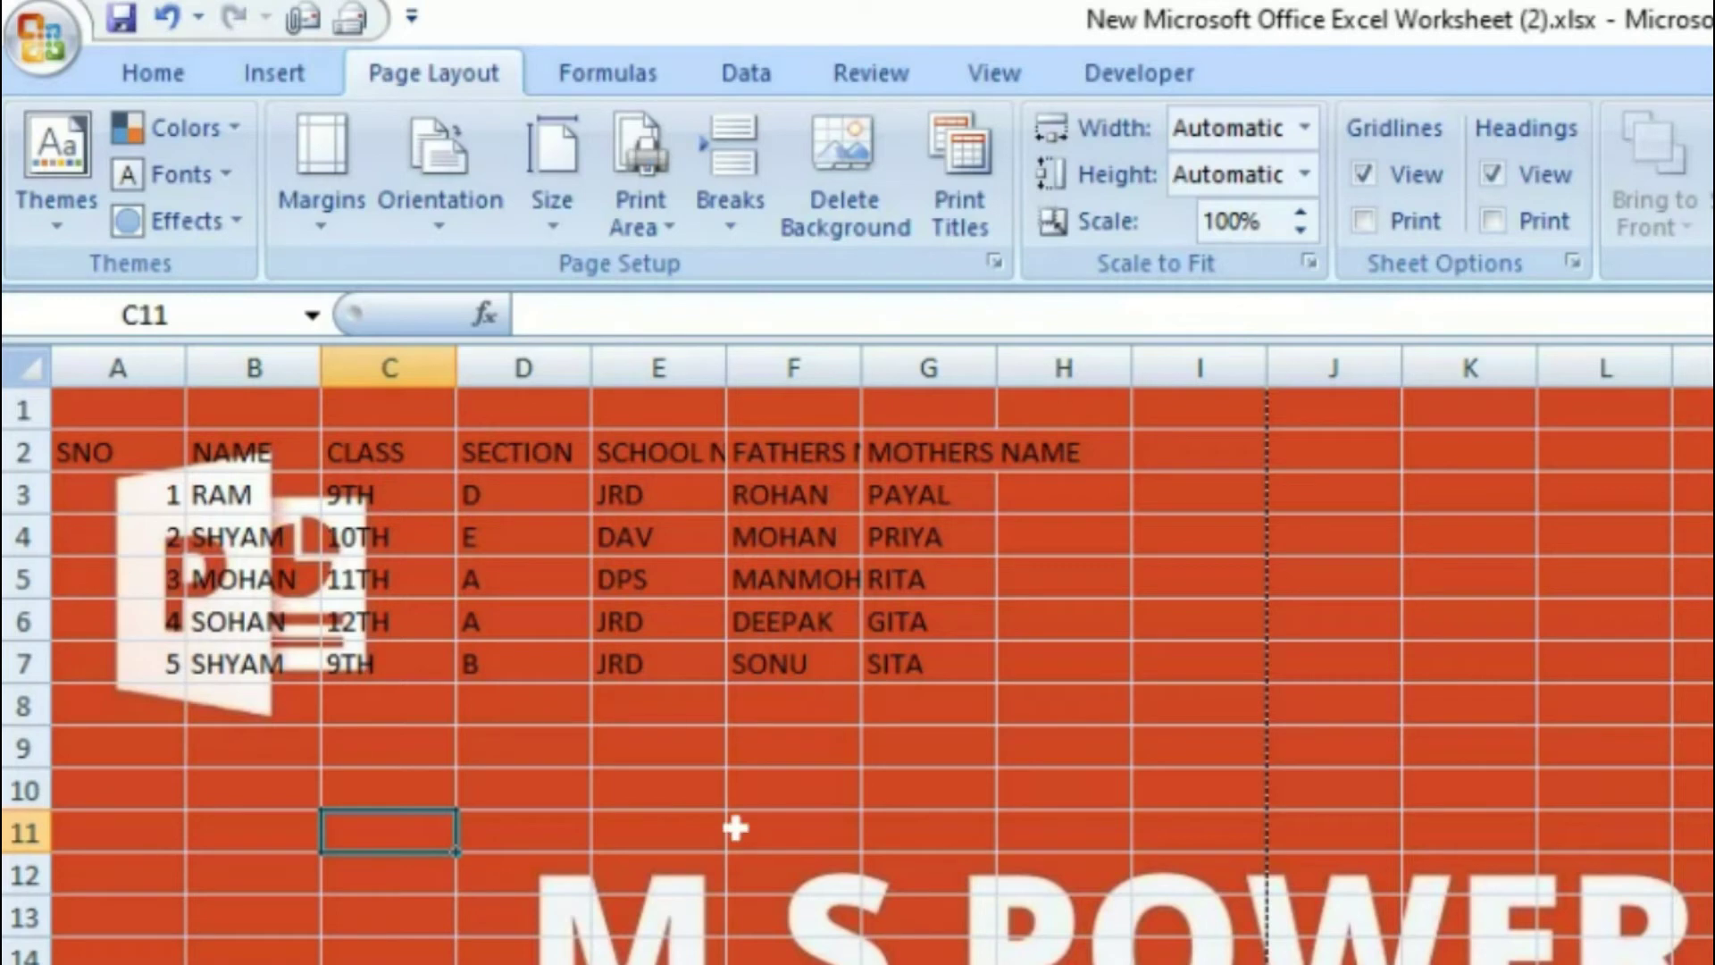
pyautogui.click(822, 195)
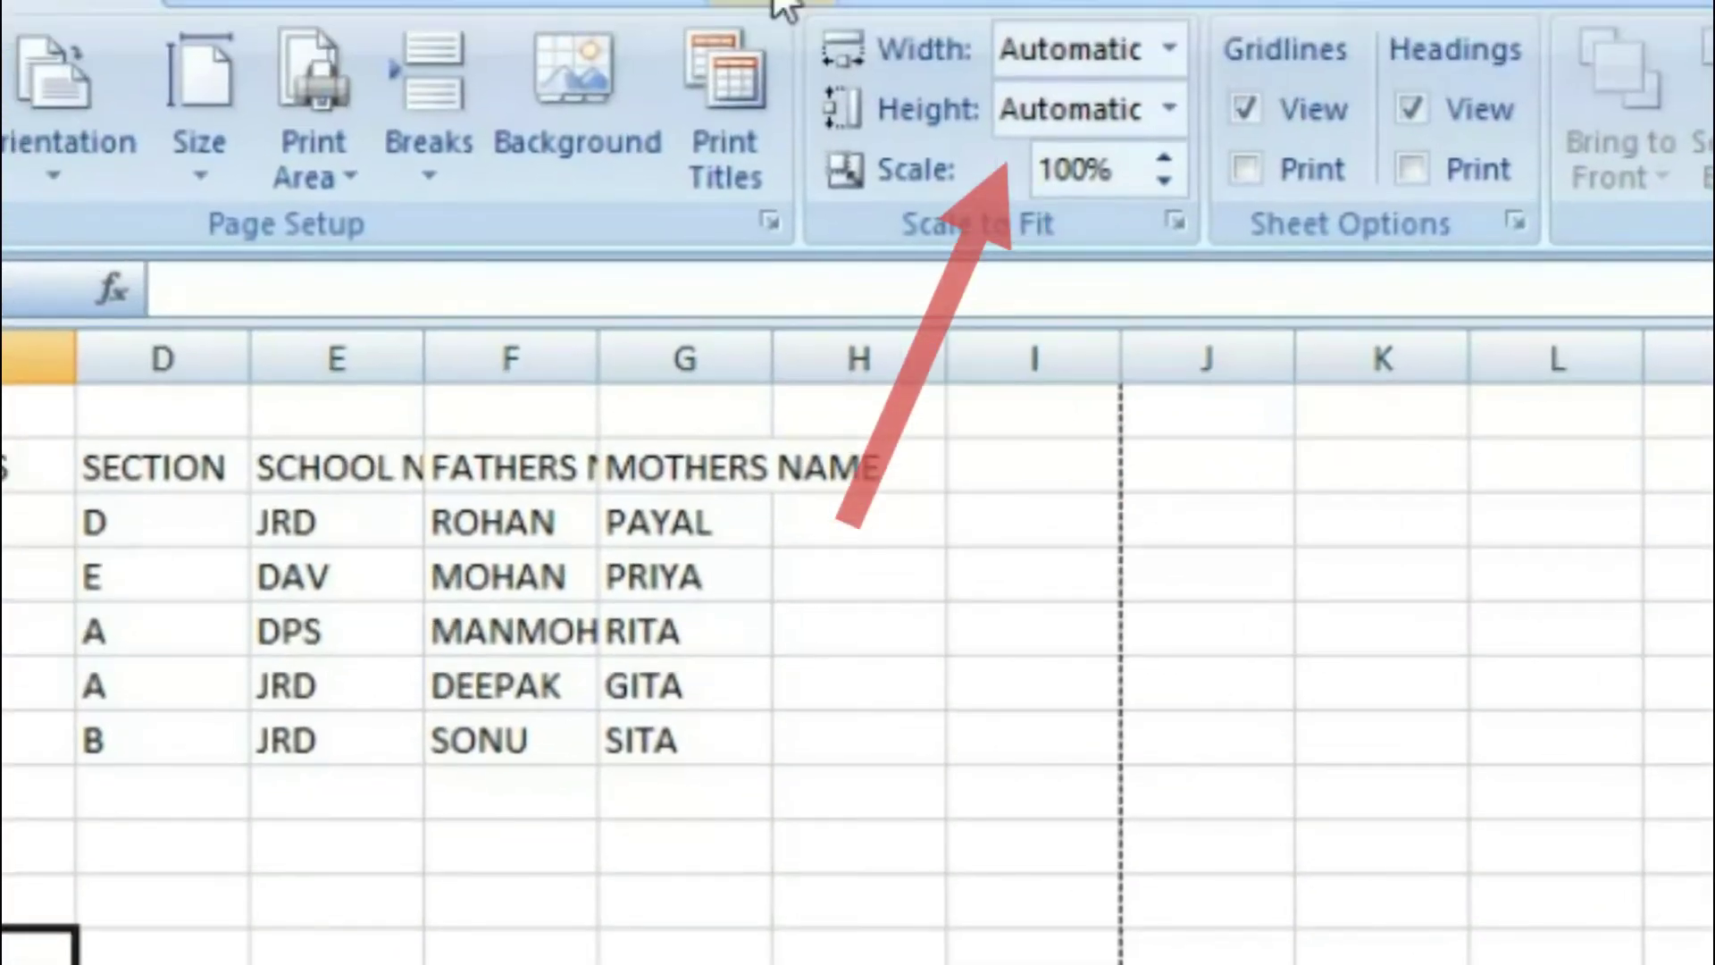
# Show the worksheet in Page Layout view, switch it to Page Break Preview and dismiss the welcome message
pyautogui.click(997, 73)
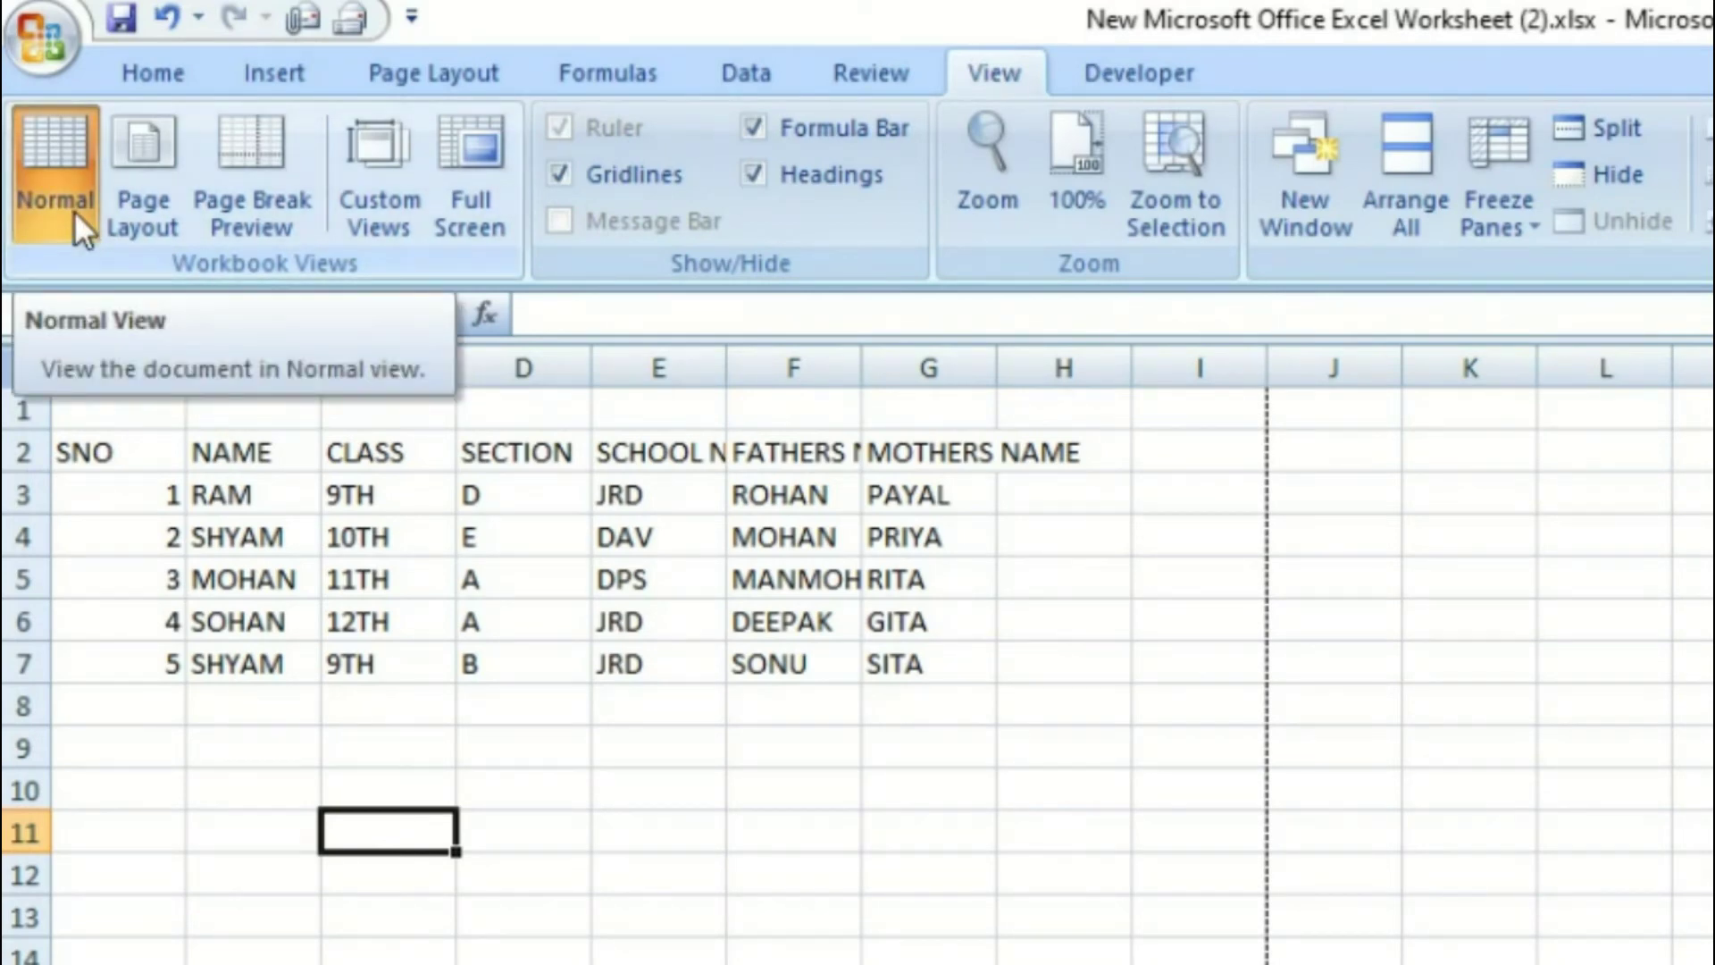
pyautogui.click(137, 212)
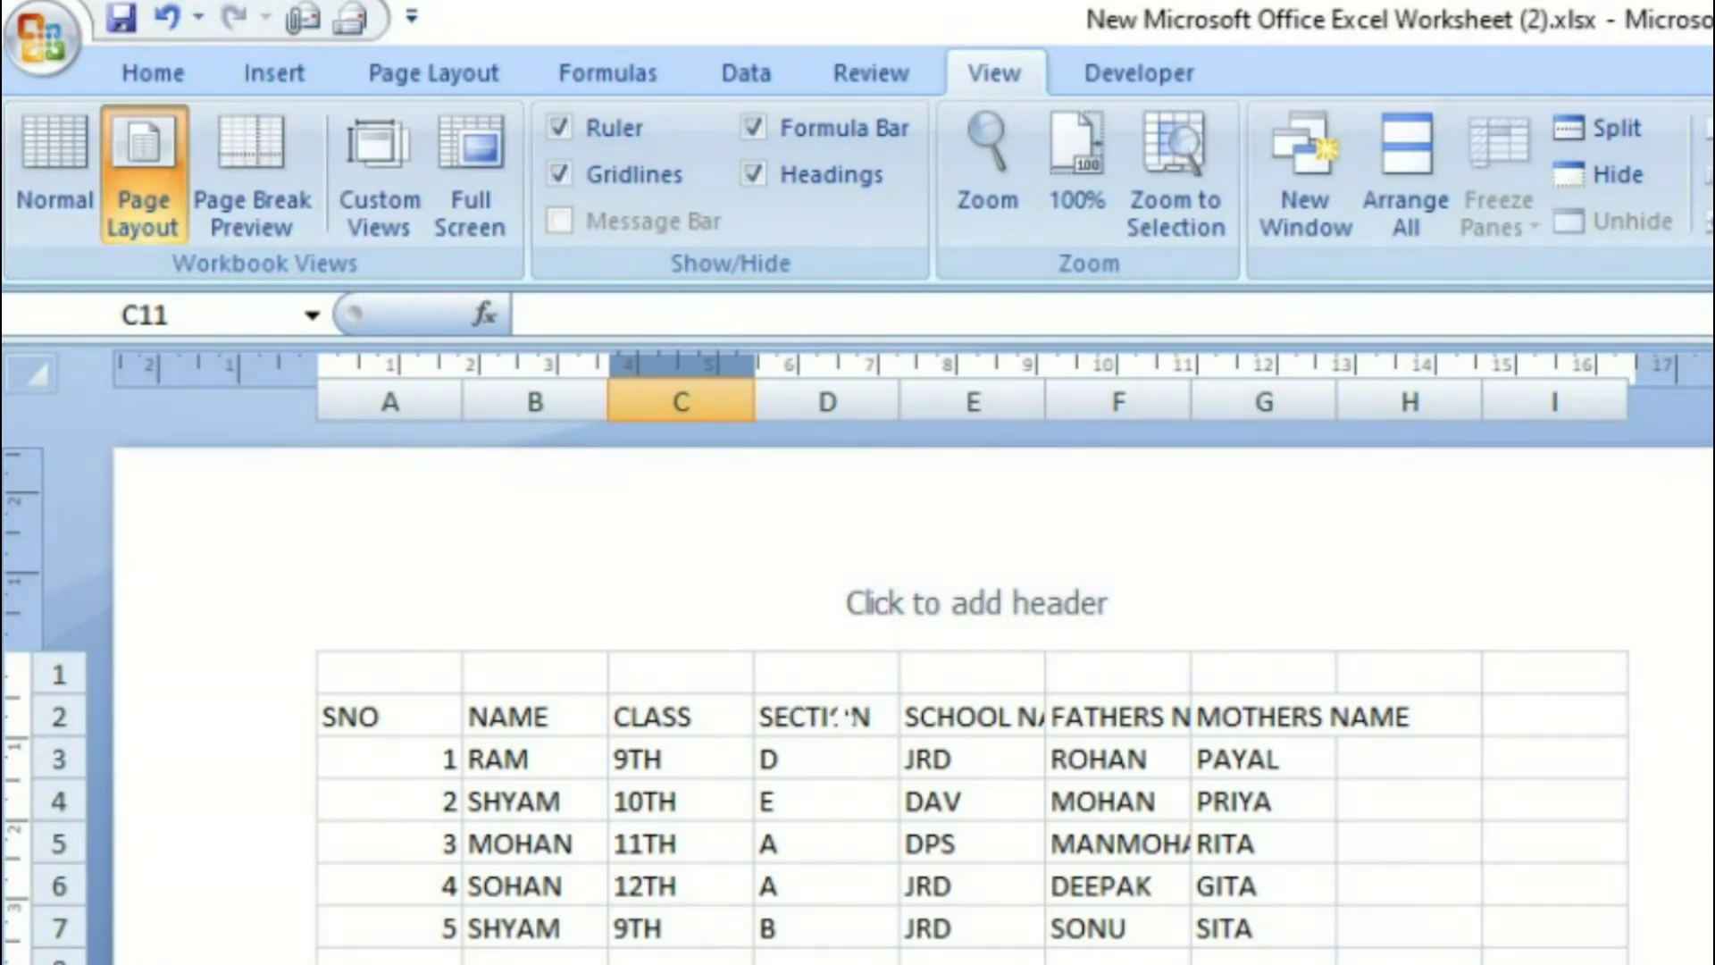
pyautogui.click(260, 206)
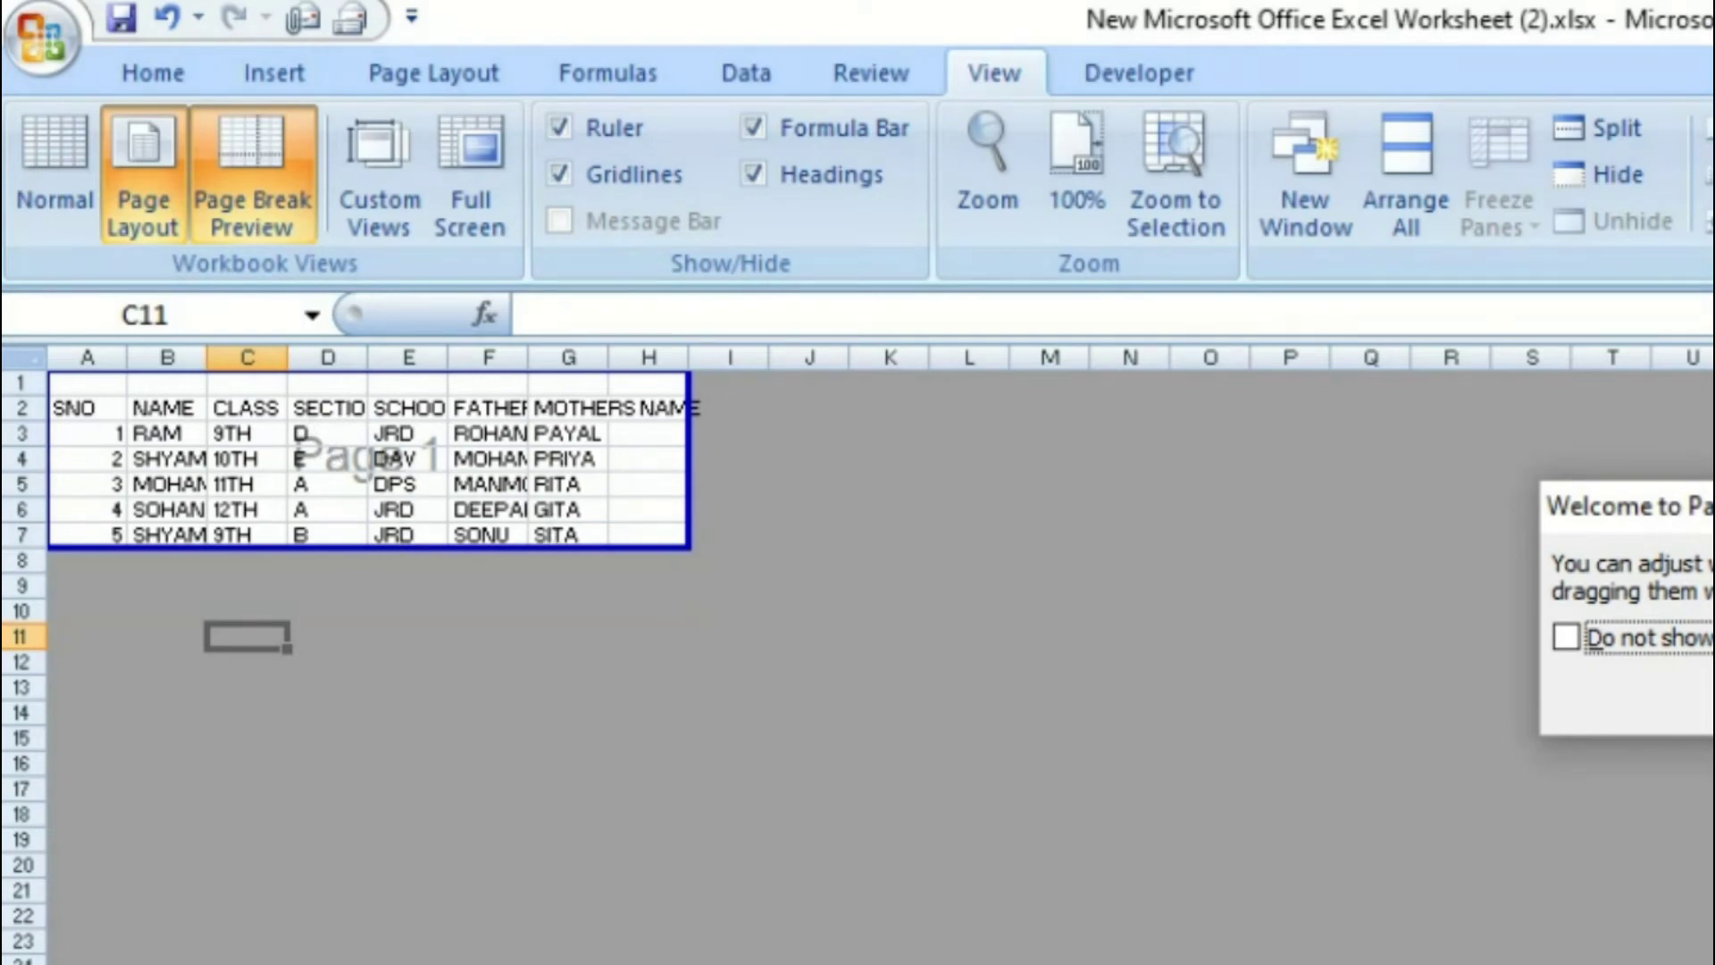
pyautogui.press('Return')
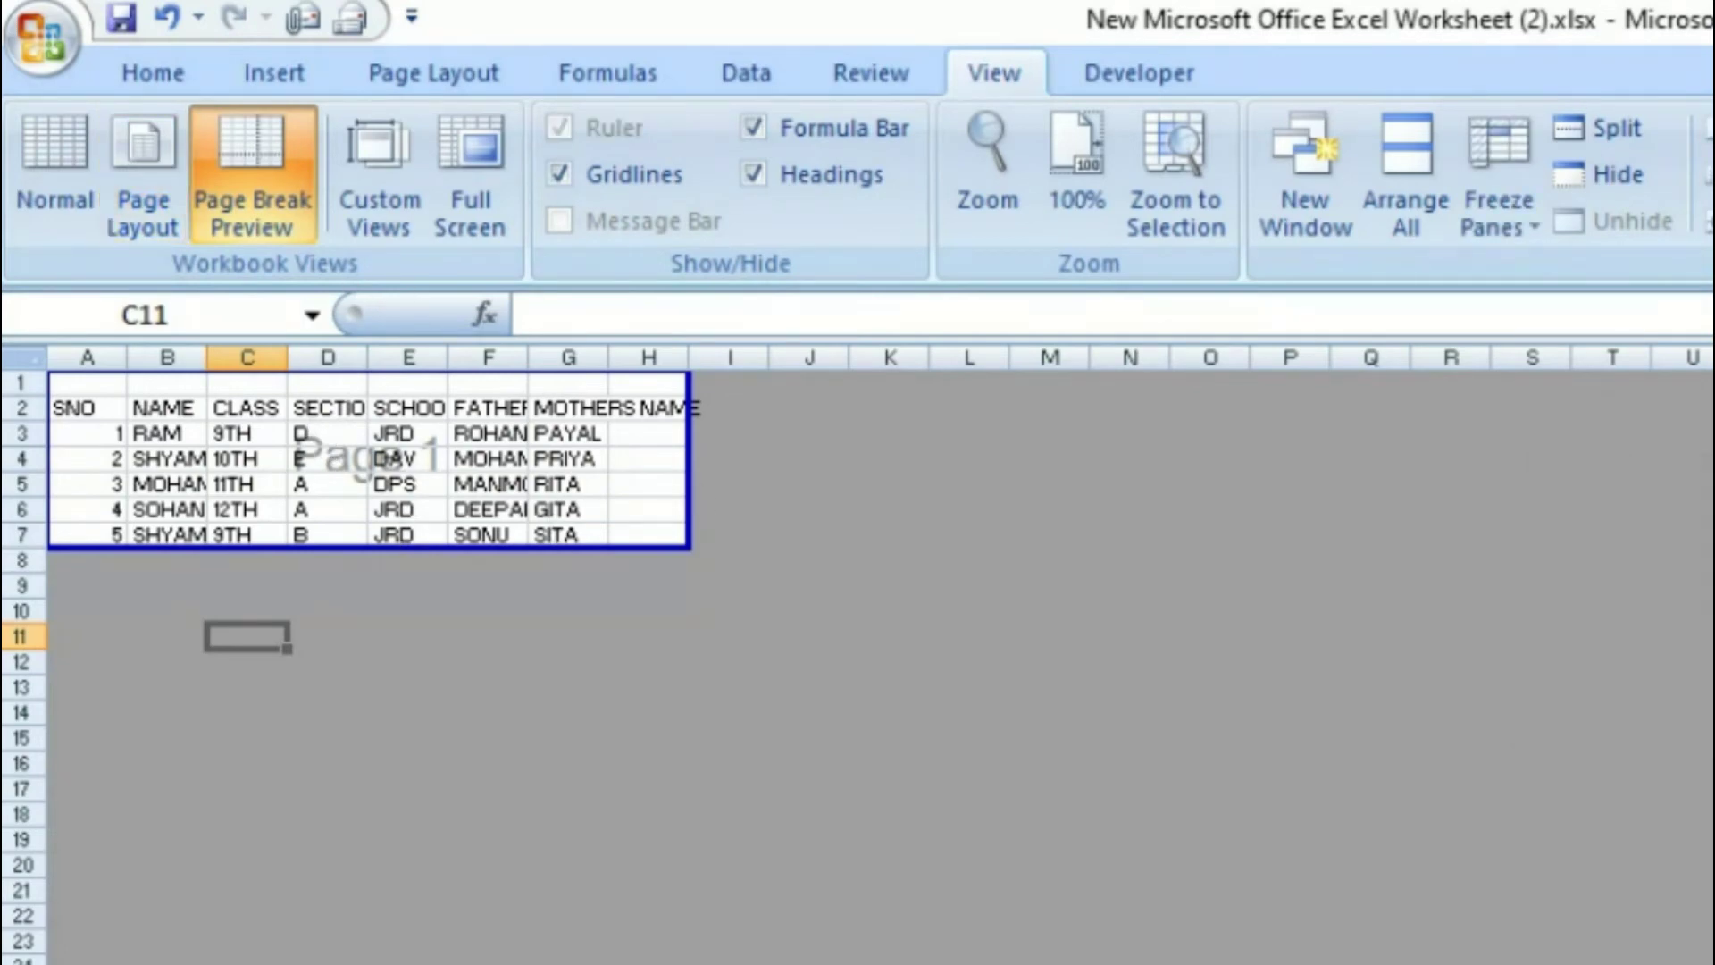
# Examine the options for adding a custom view, cancel without adding one, and switch the worksheet to full screen
pyautogui.click(368, 190)
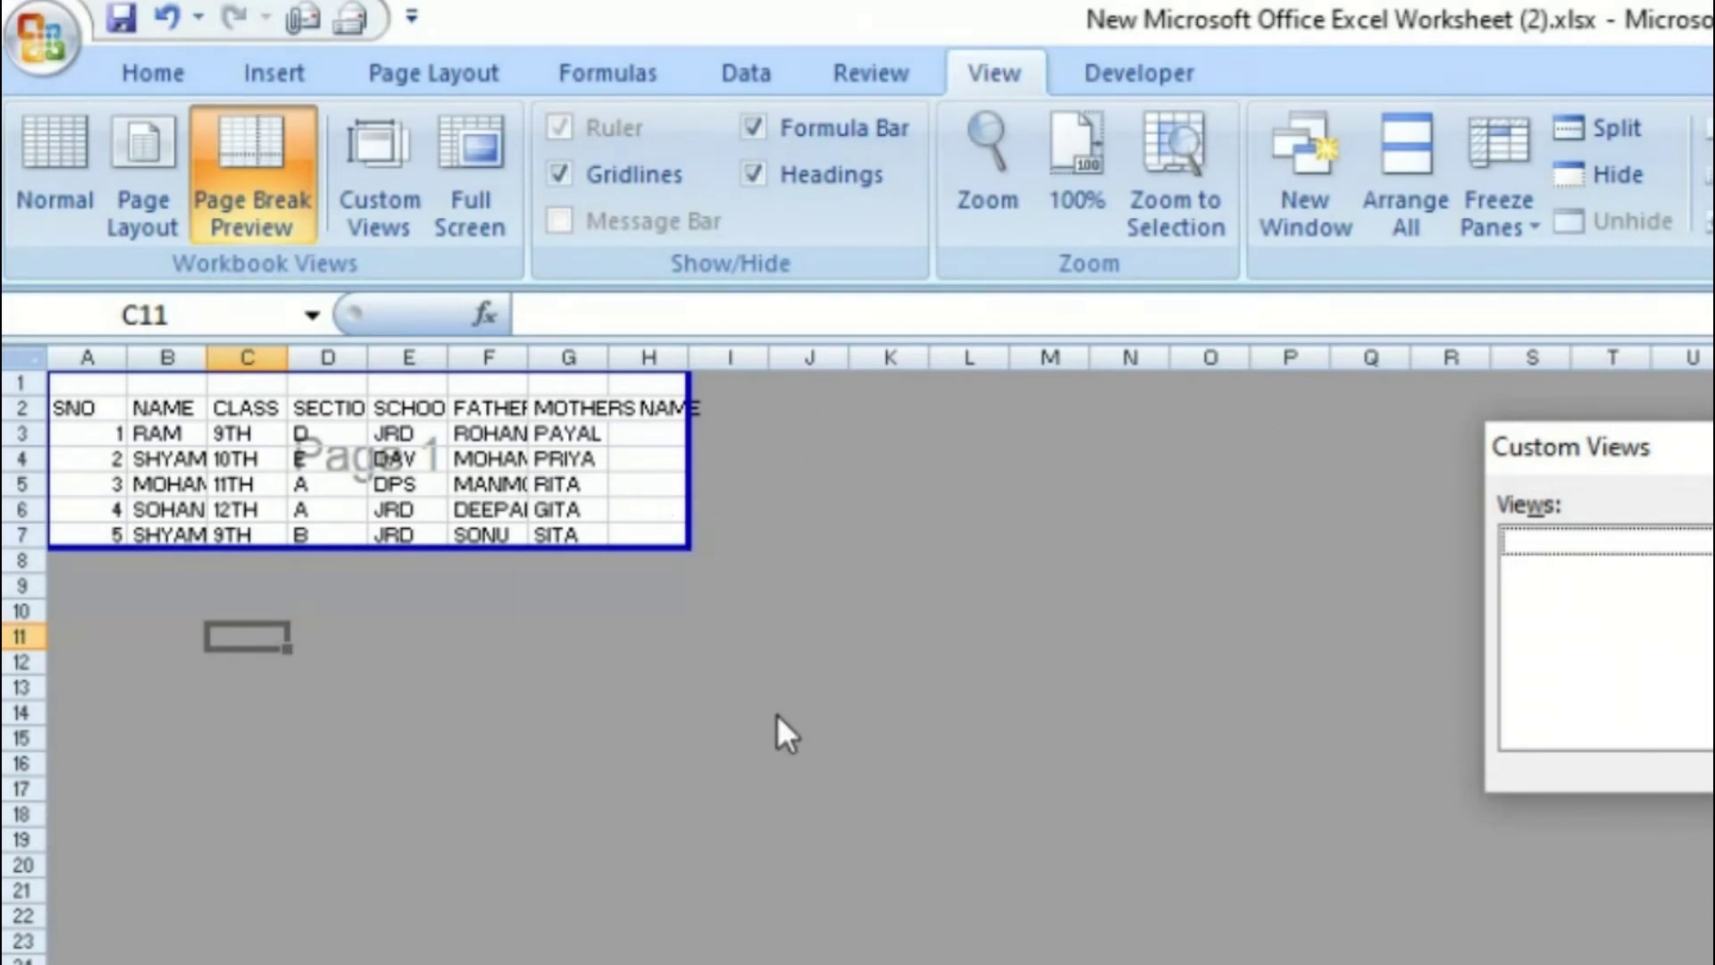
pyautogui.hotkey('alt', 'a')
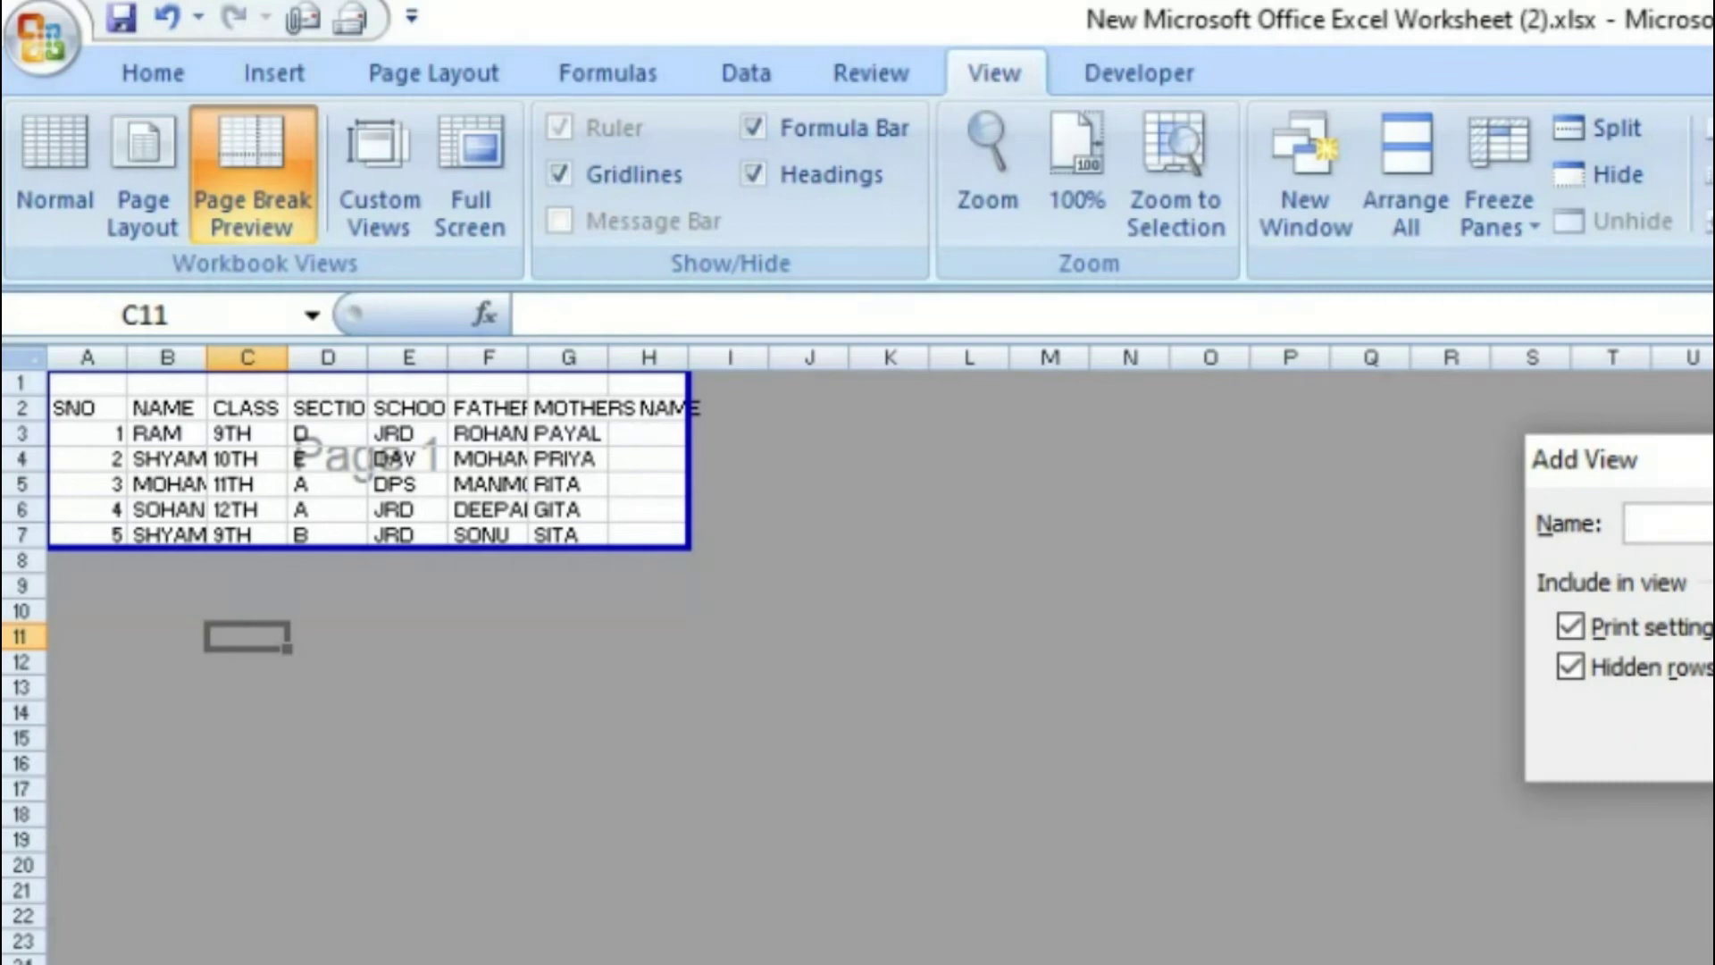
pyautogui.press('Escape')
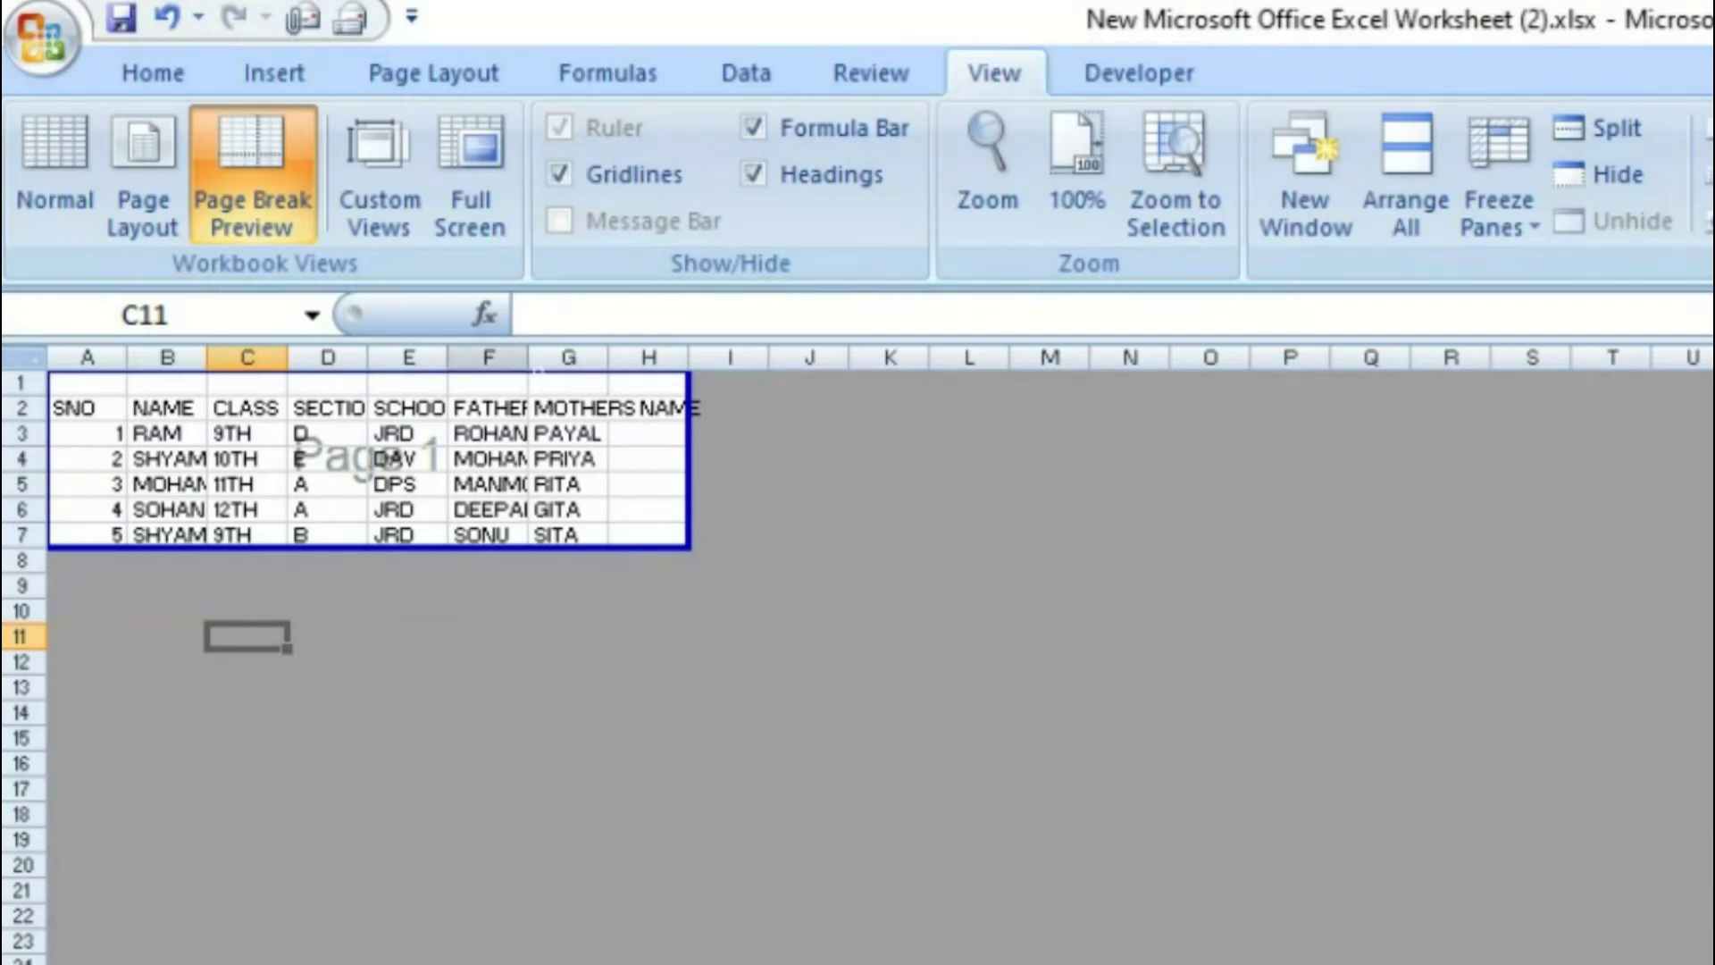
pyautogui.click(495, 212)
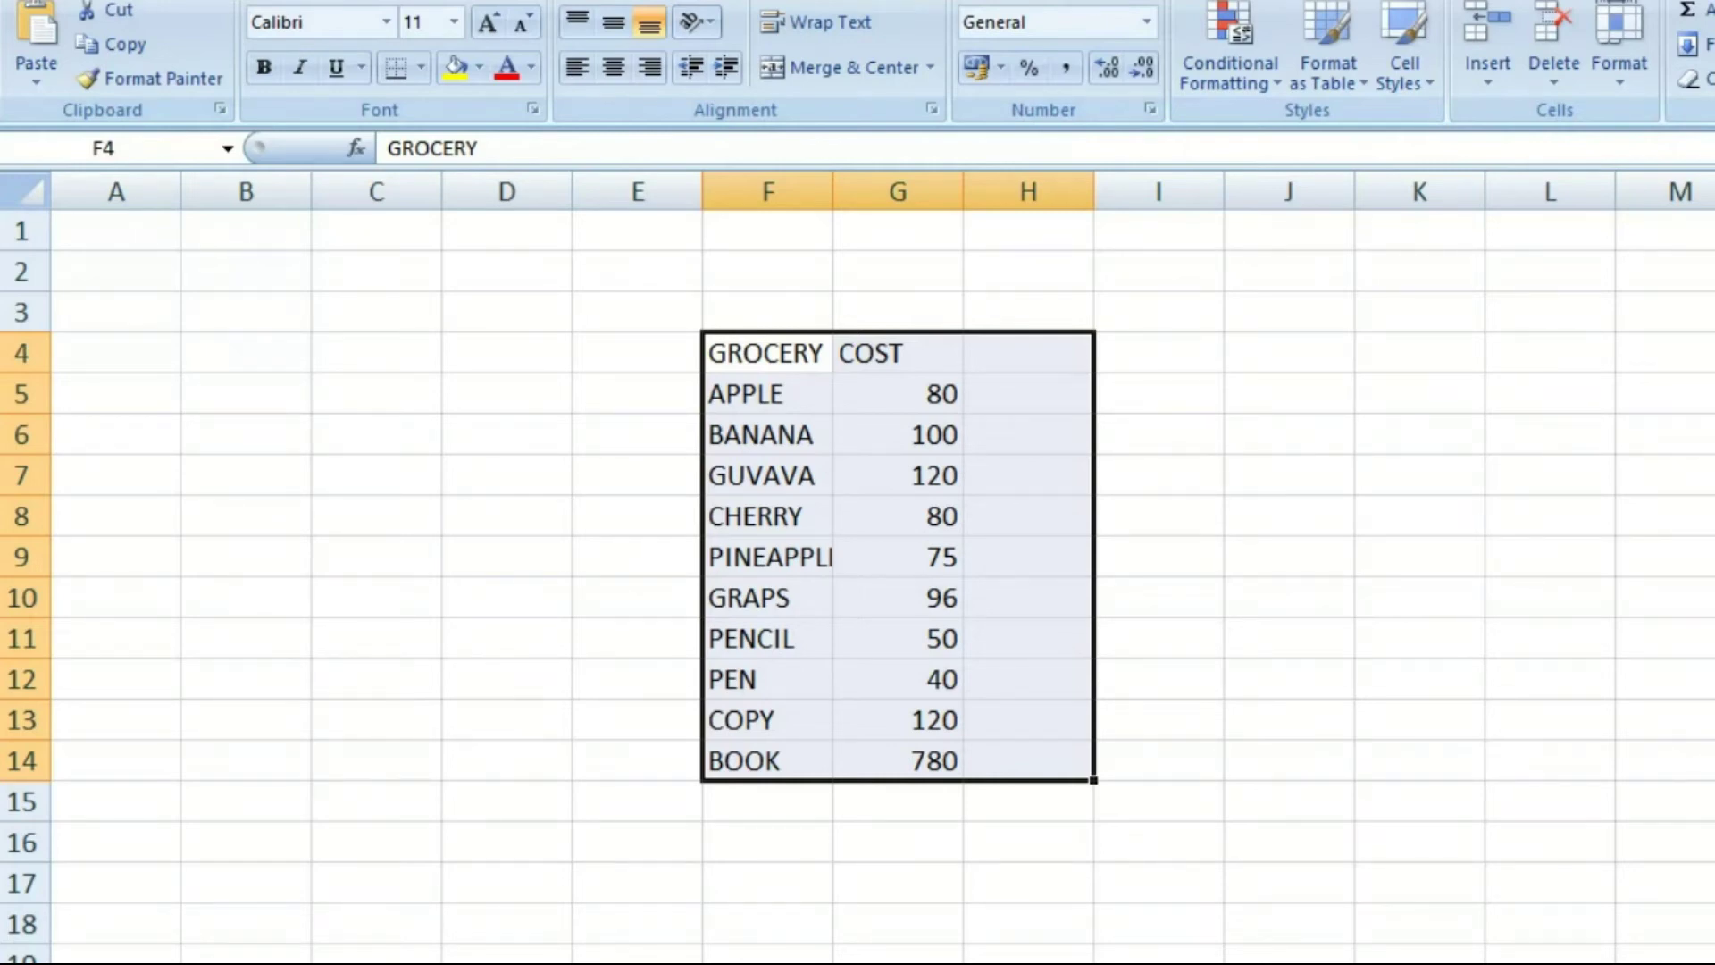
# Name the fruit cost cells G5:G10 FRUIT, with workbook scope
pyautogui.click(1289, 597)
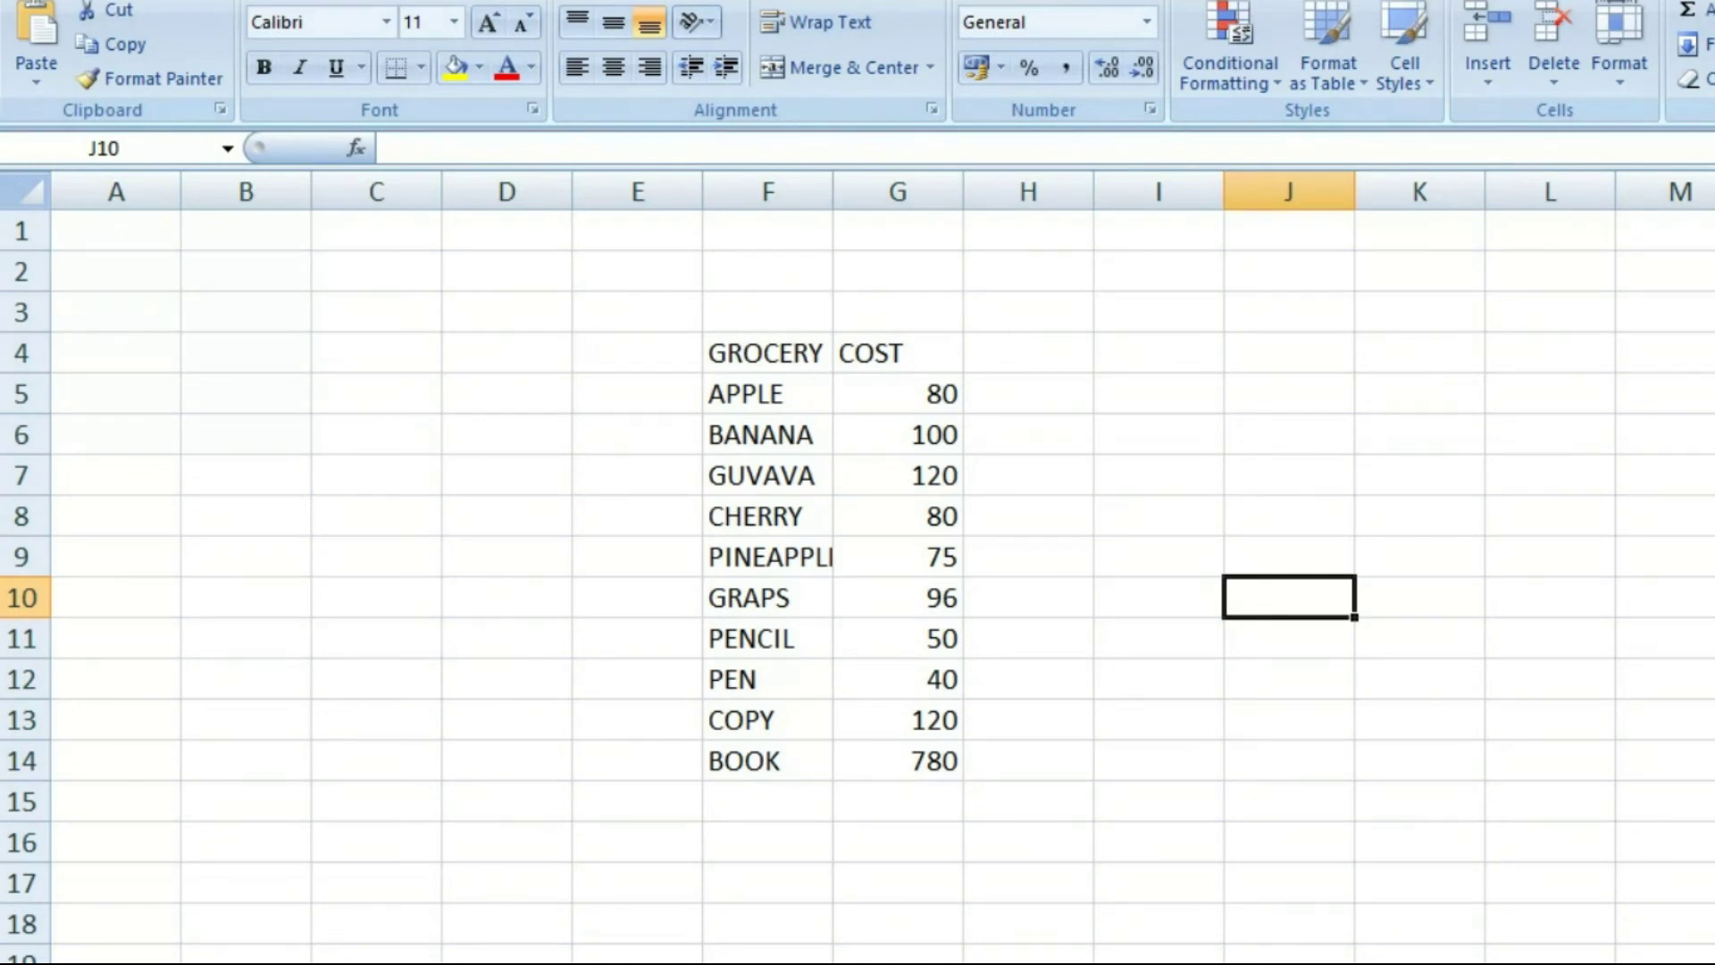
pyautogui.moveTo(897, 393); pyautogui.dragTo(945, 596)
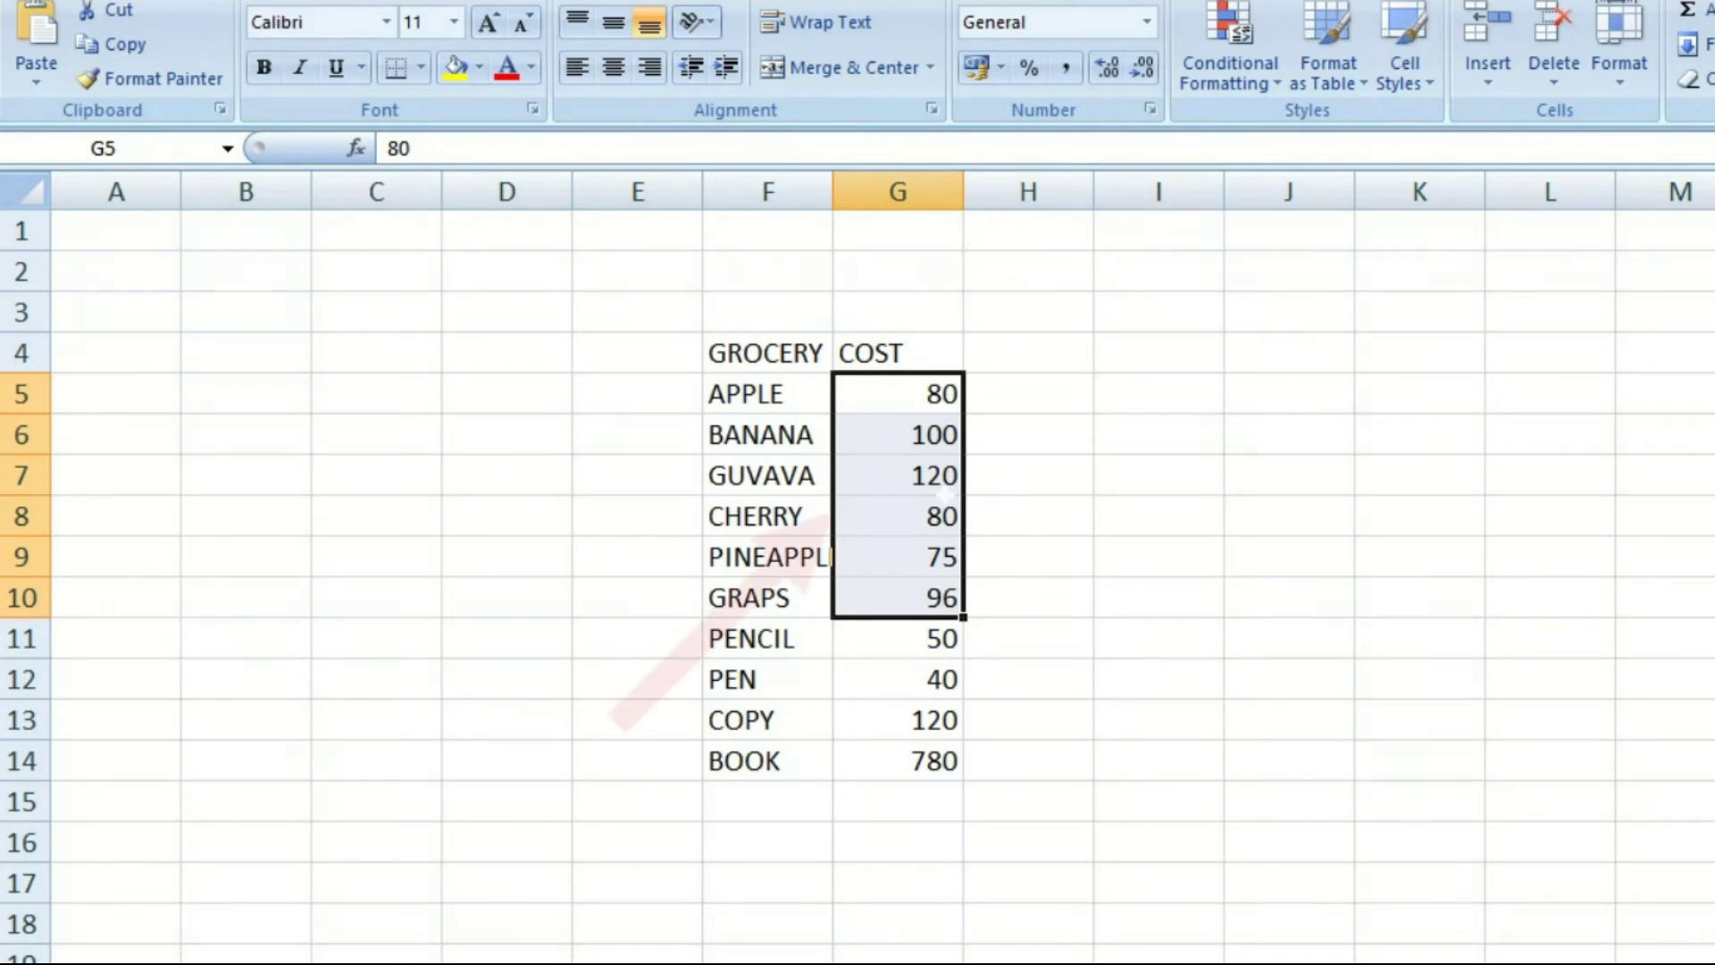
pyautogui.rightClick(938, 489)
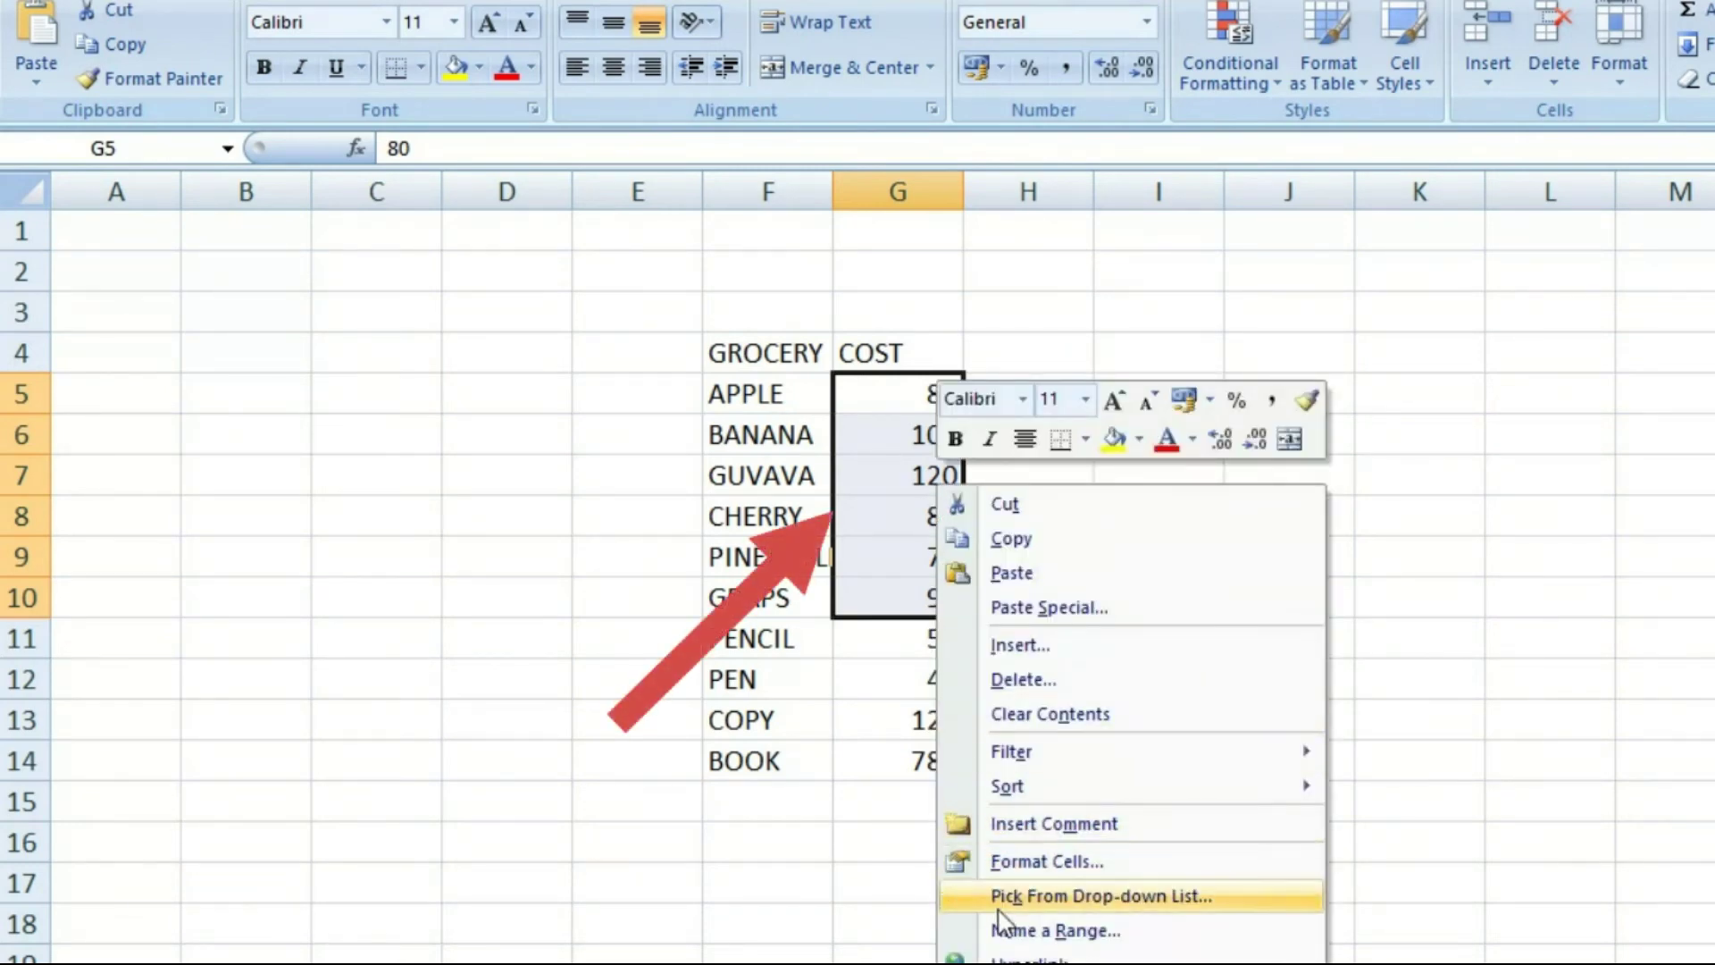
pyautogui.click(1022, 934)
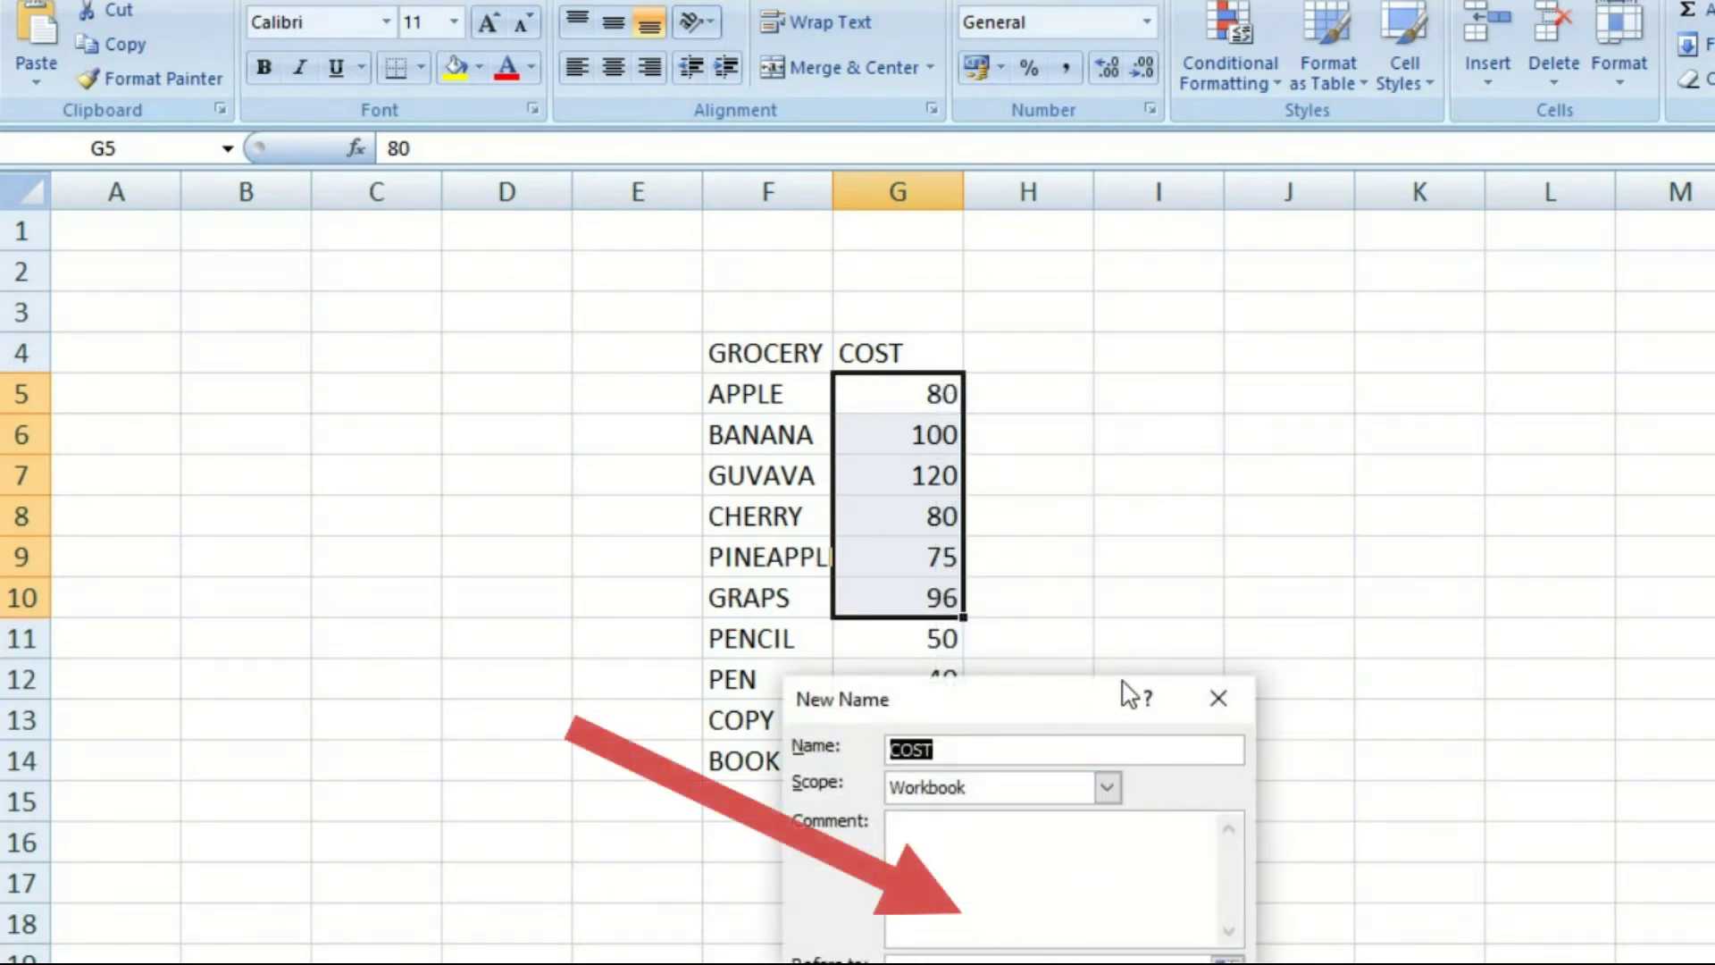
pyautogui.moveTo(1047, 706); pyautogui.dragTo(1273, 357)
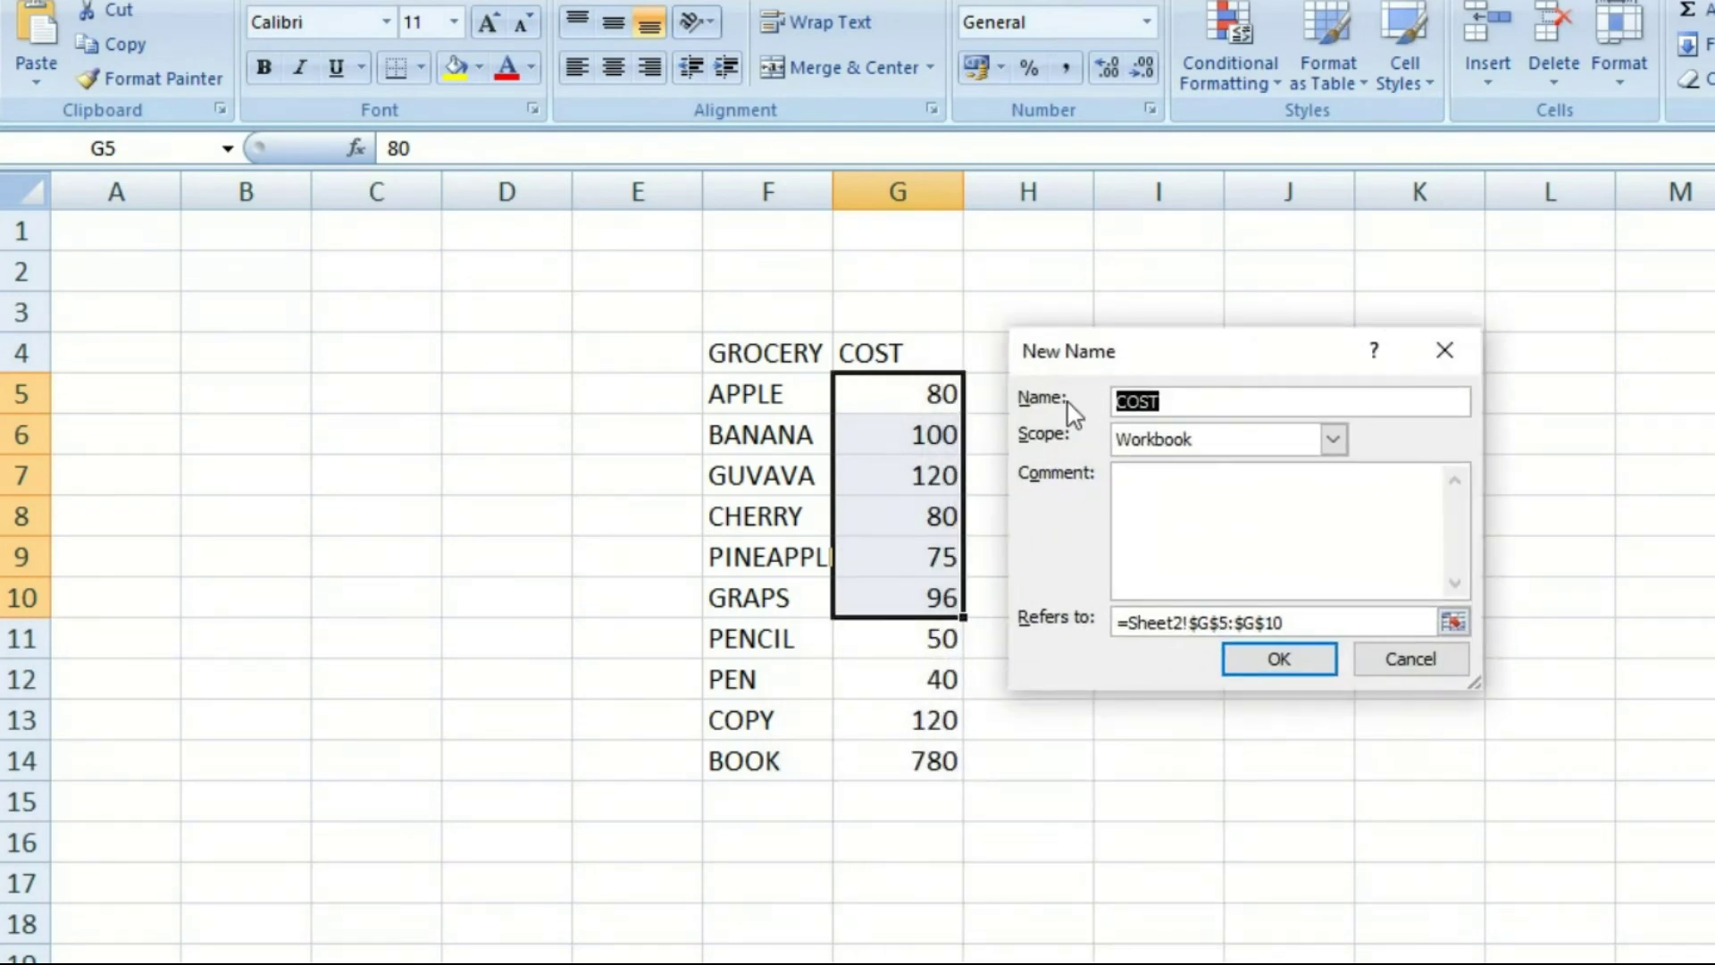
pyautogui.press('BackSpace')
pyautogui.write('FRUIT')
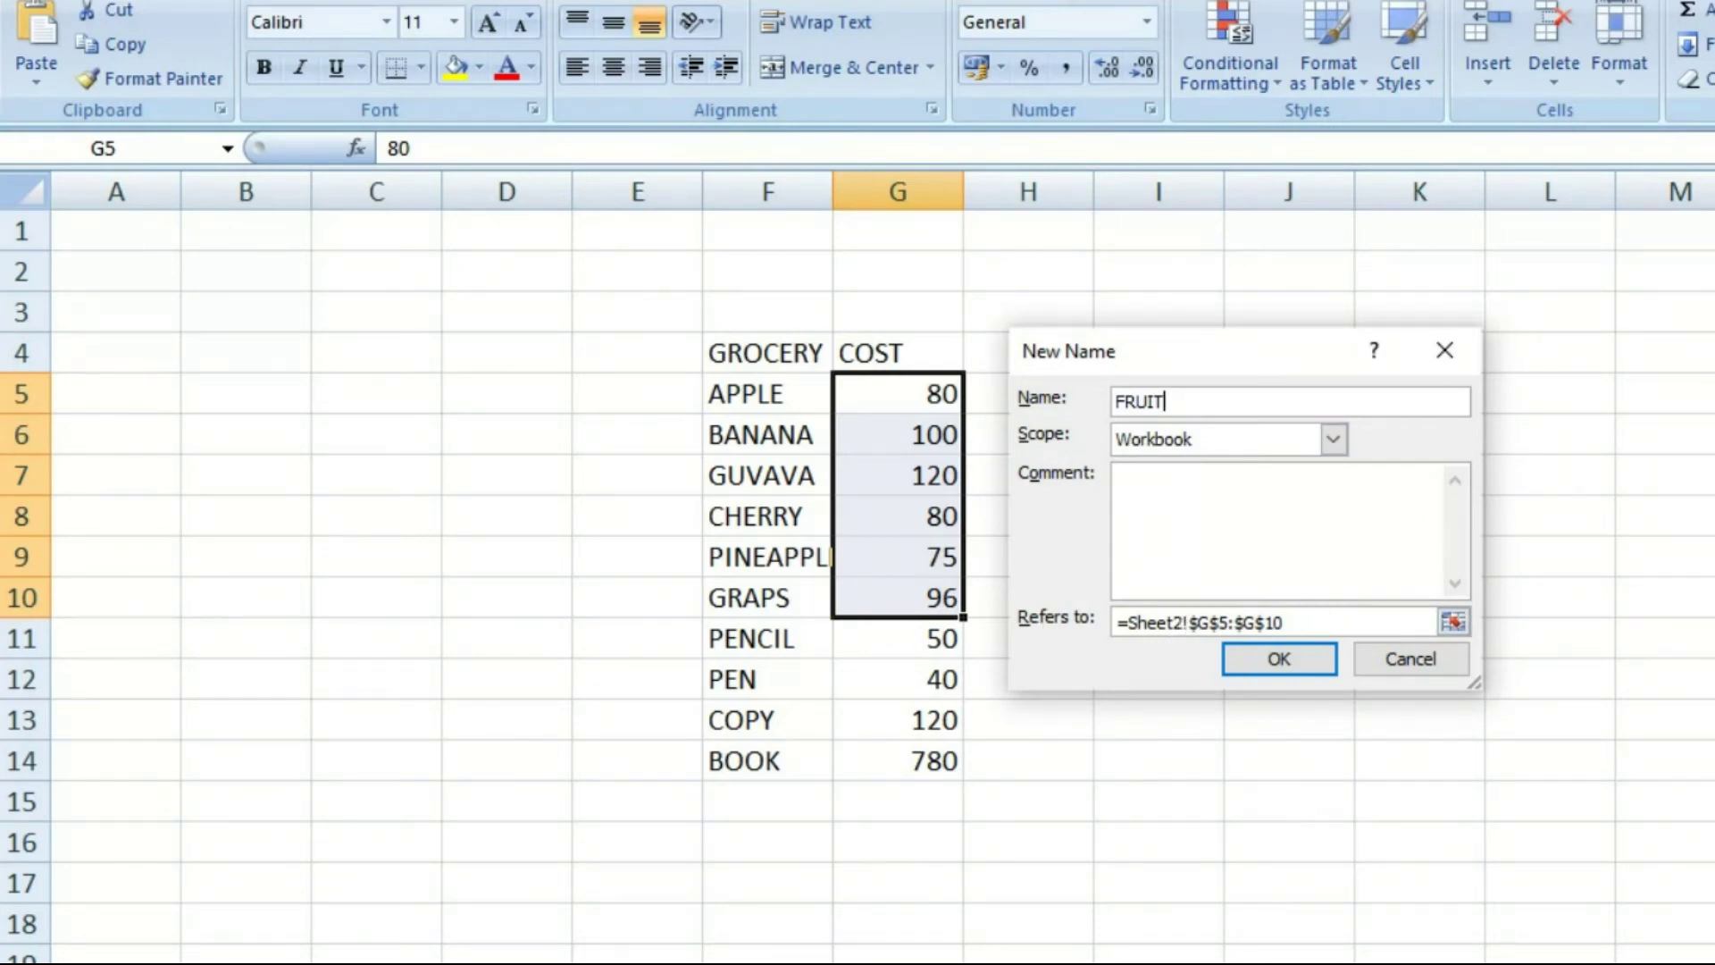
pyautogui.click(1280, 661)
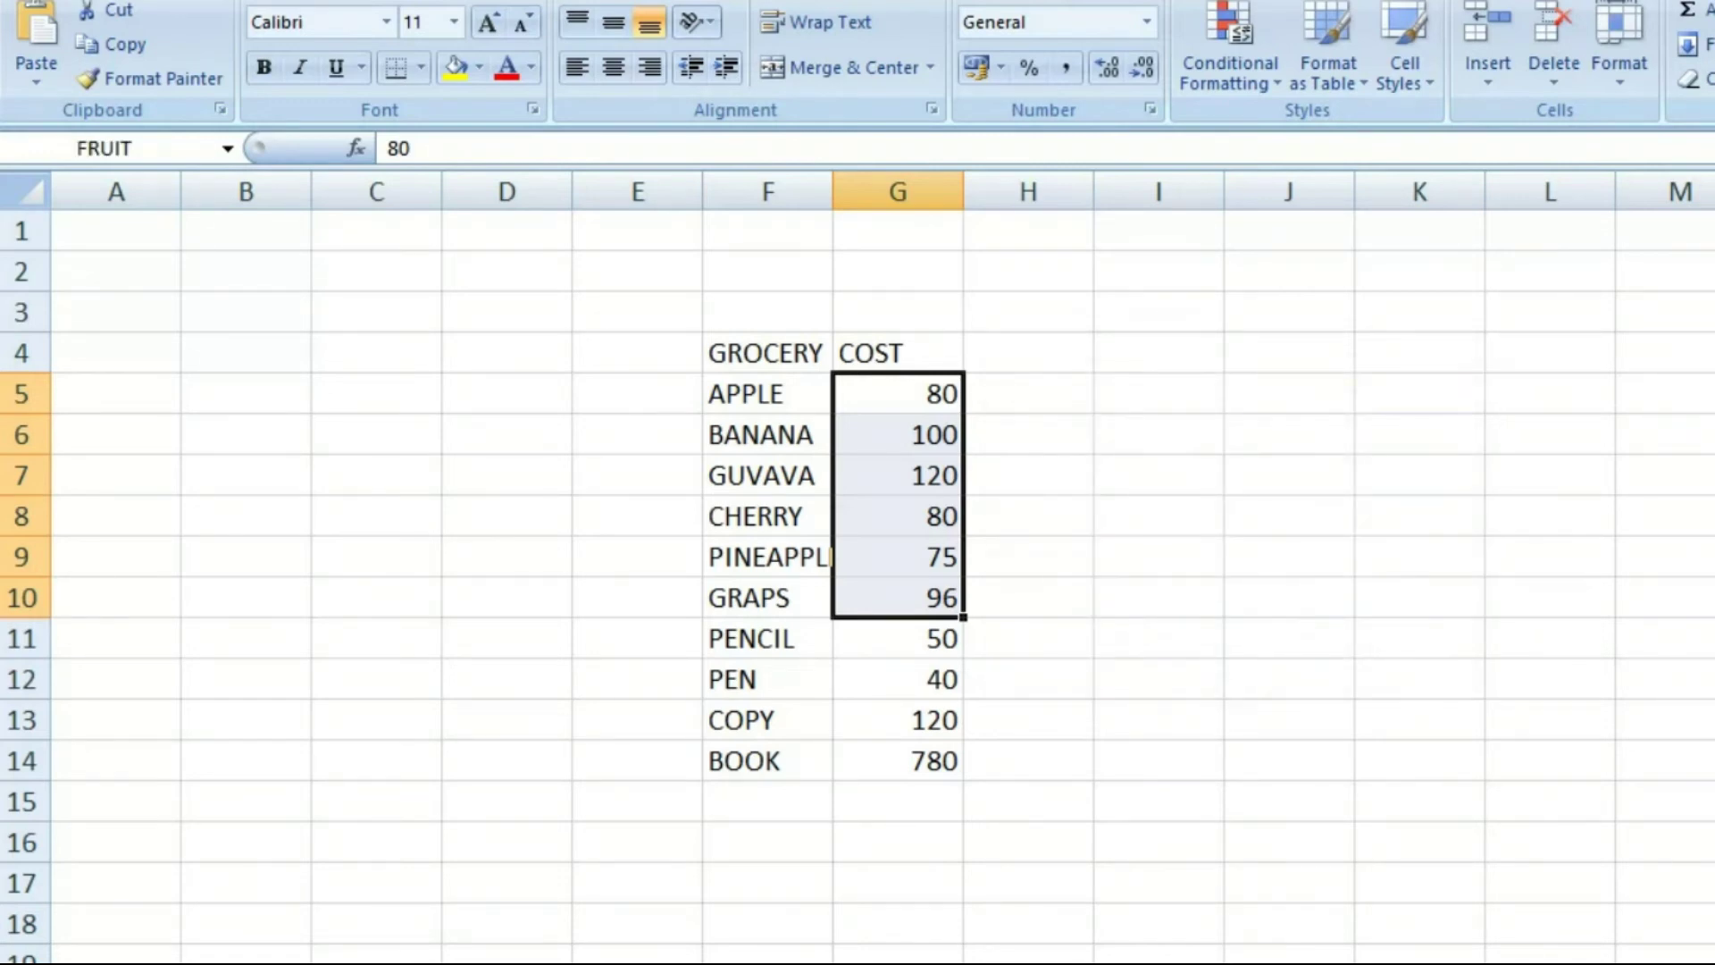
# Define the workbook-wide name STATIONARY for the cost cells G11:G14, from PENCIL to BOOK
pyautogui.moveTo(897, 638); pyautogui.dragTo(907, 760)
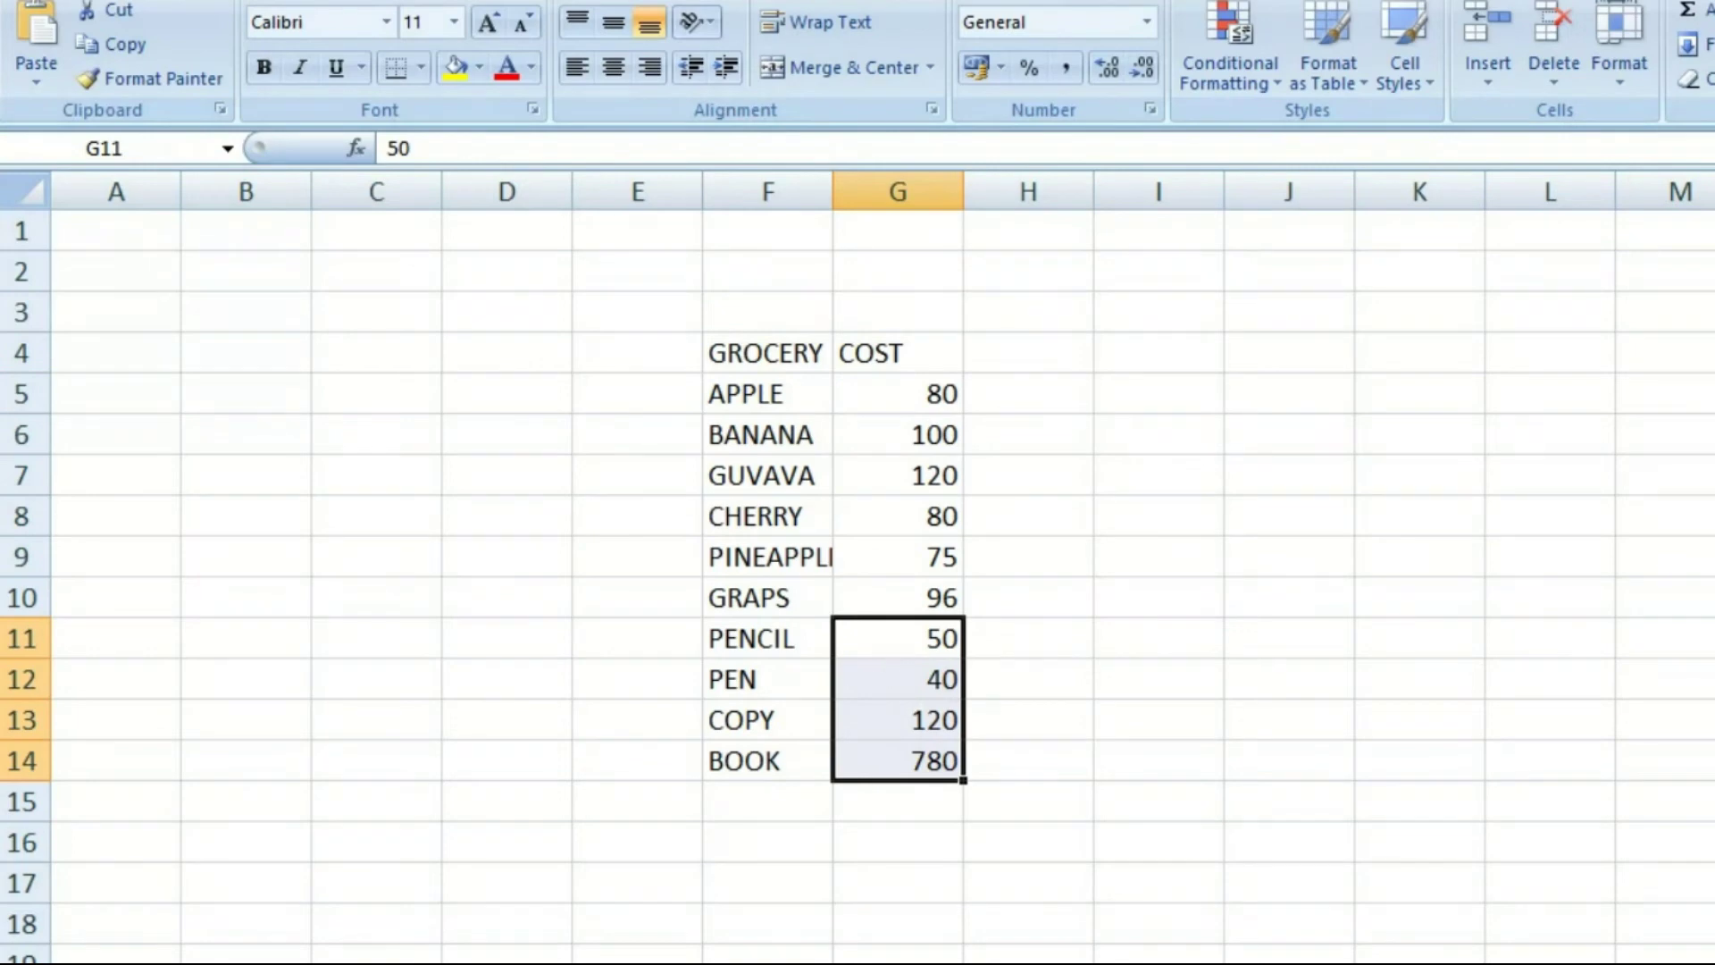
pyautogui.rightClick(924, 701)
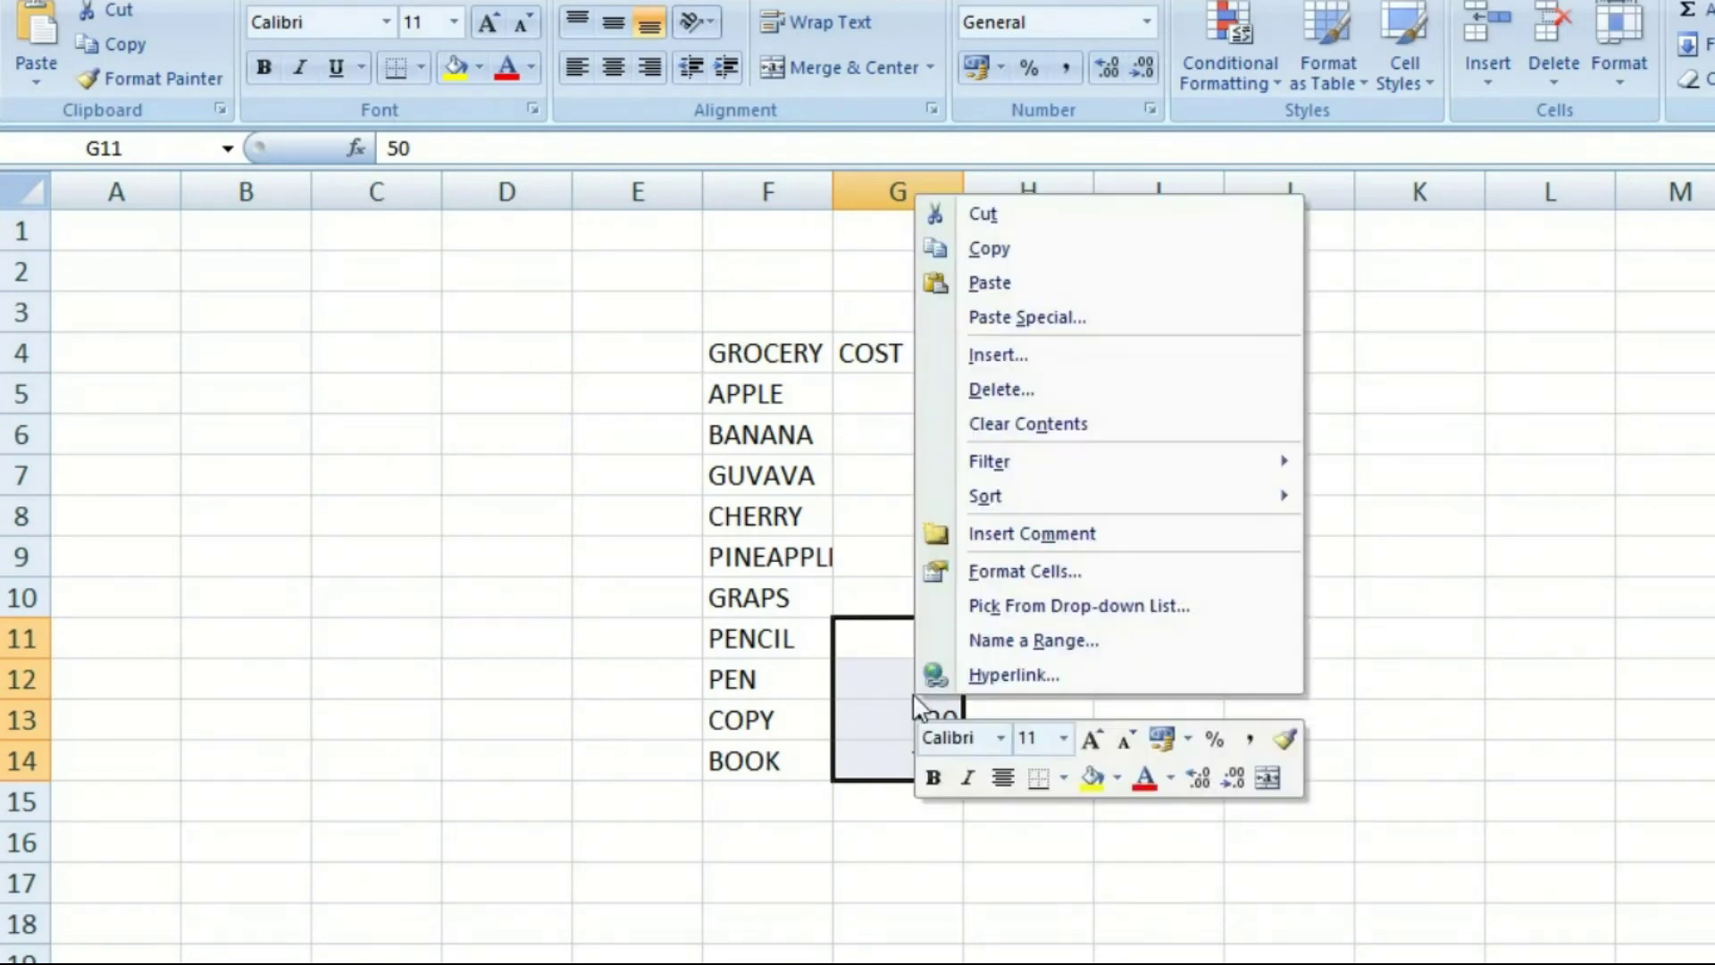
pyautogui.click(1027, 640)
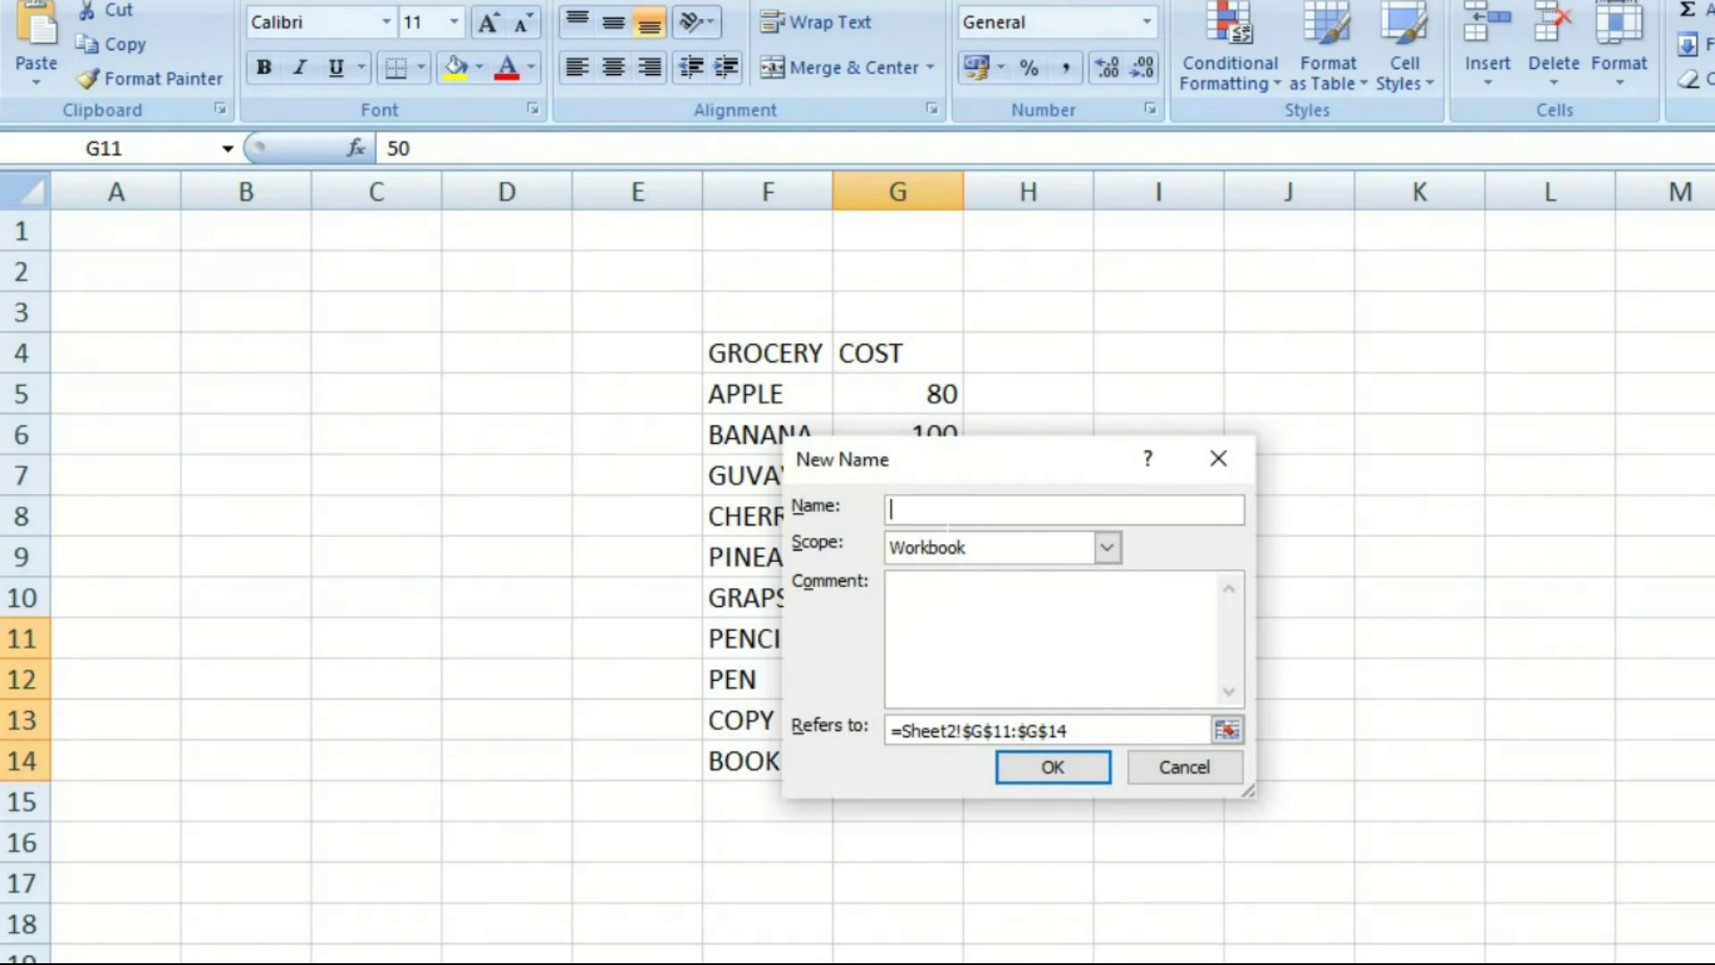
pyautogui.write('STATIONARY')
pyautogui.click(1078, 776)
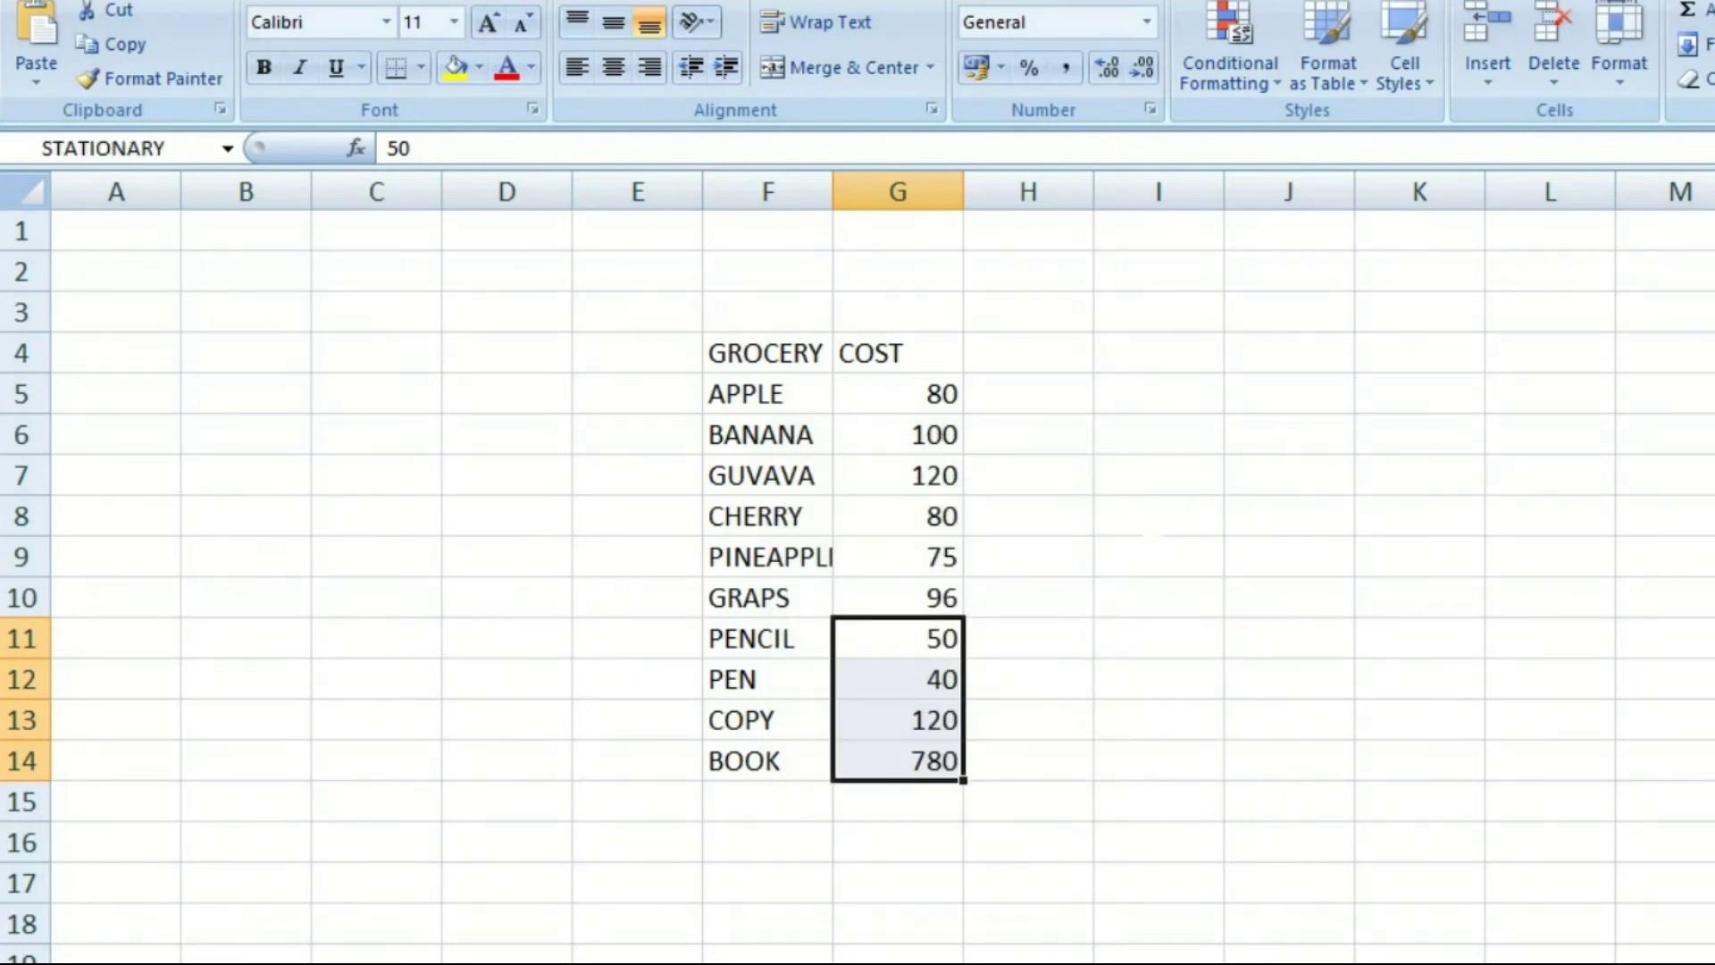
# Total the fruit costs in cell I8 with the formula =SUM(FRUIT)
pyautogui.click(1152, 527)
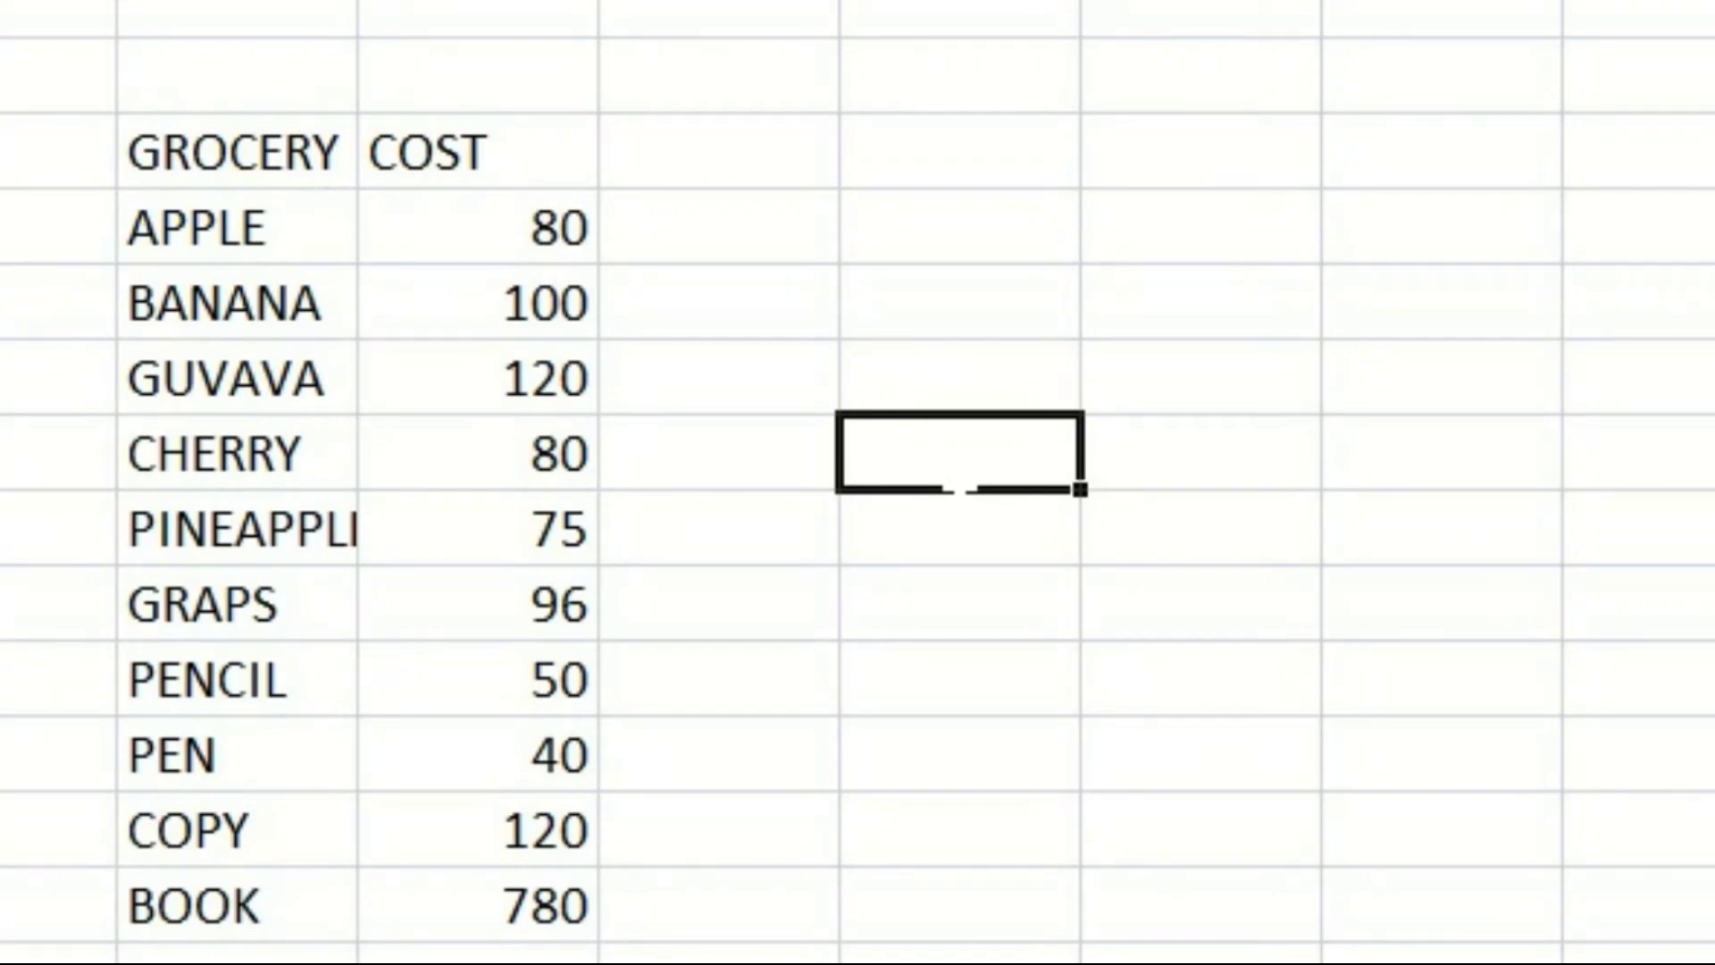
pyautogui.write('=')
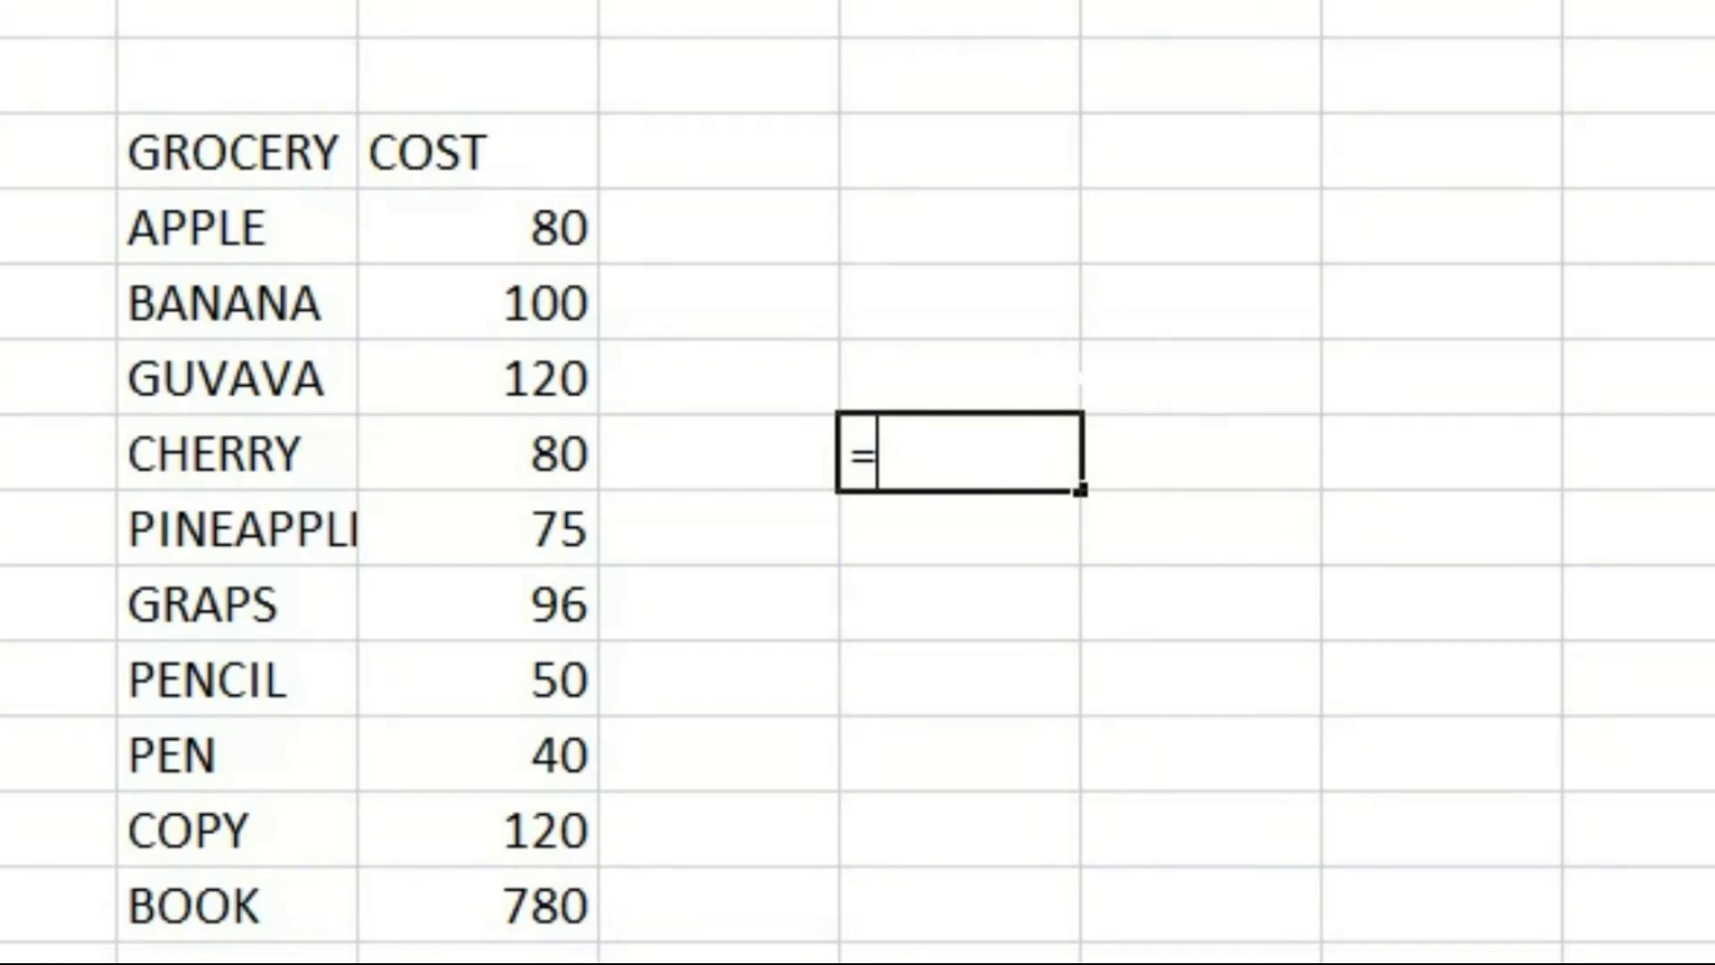
pyautogui.write('SUM')
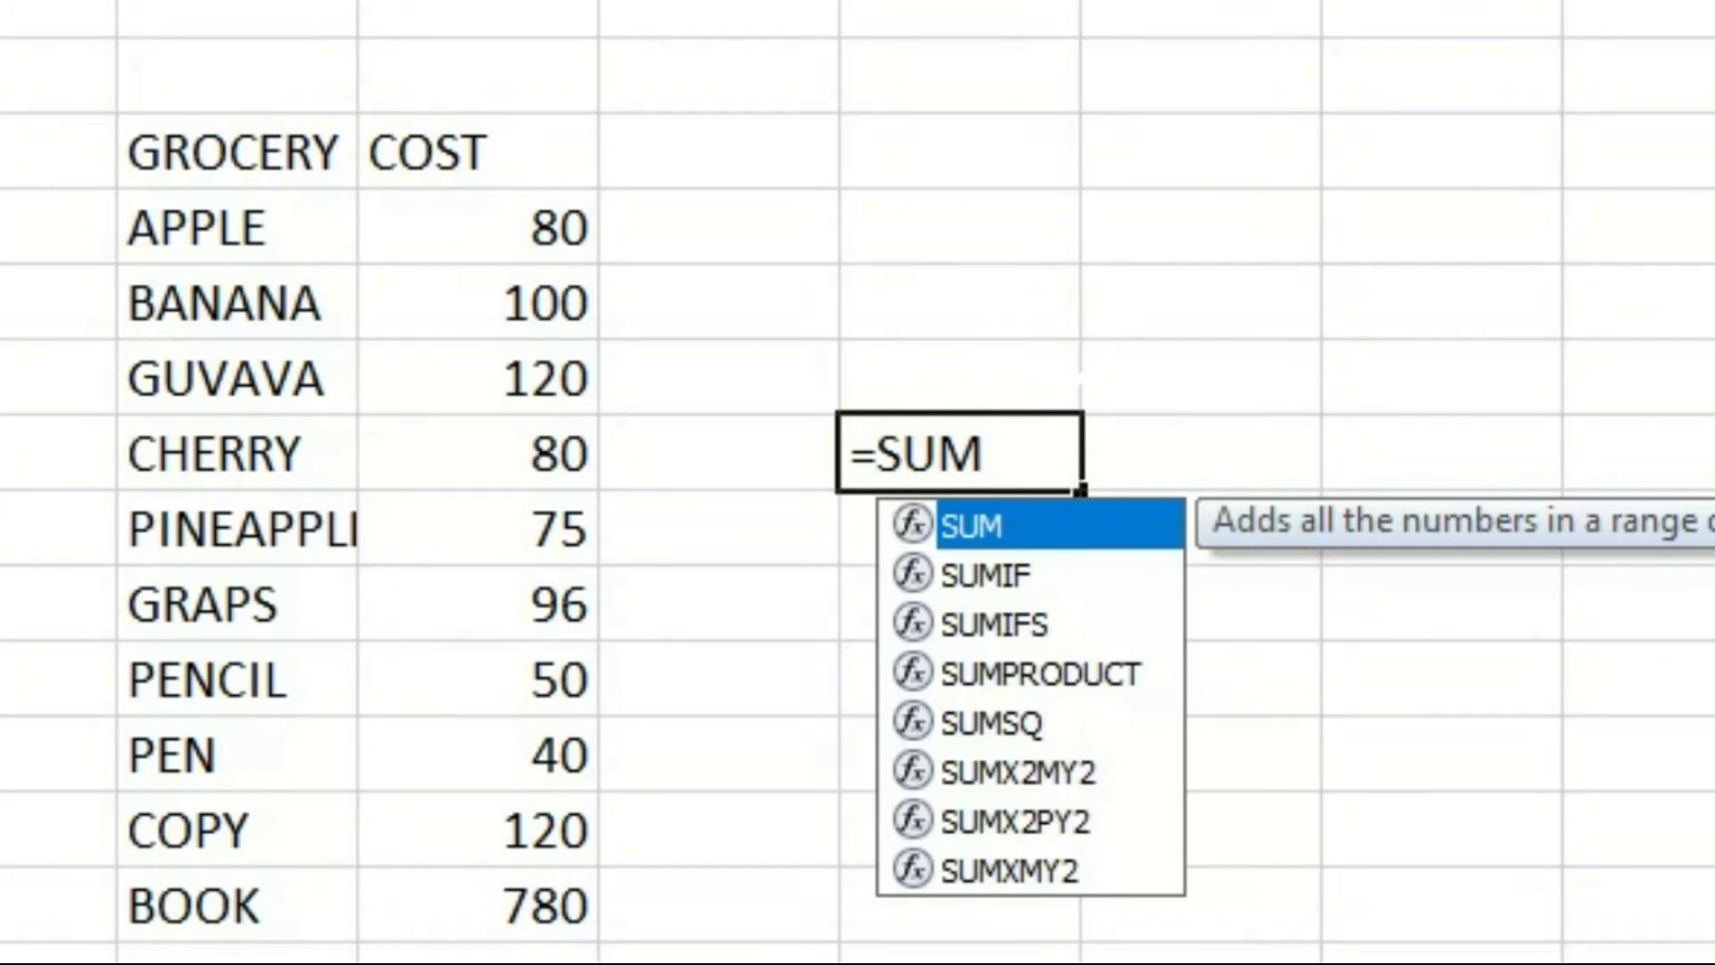
pyautogui.write('(')
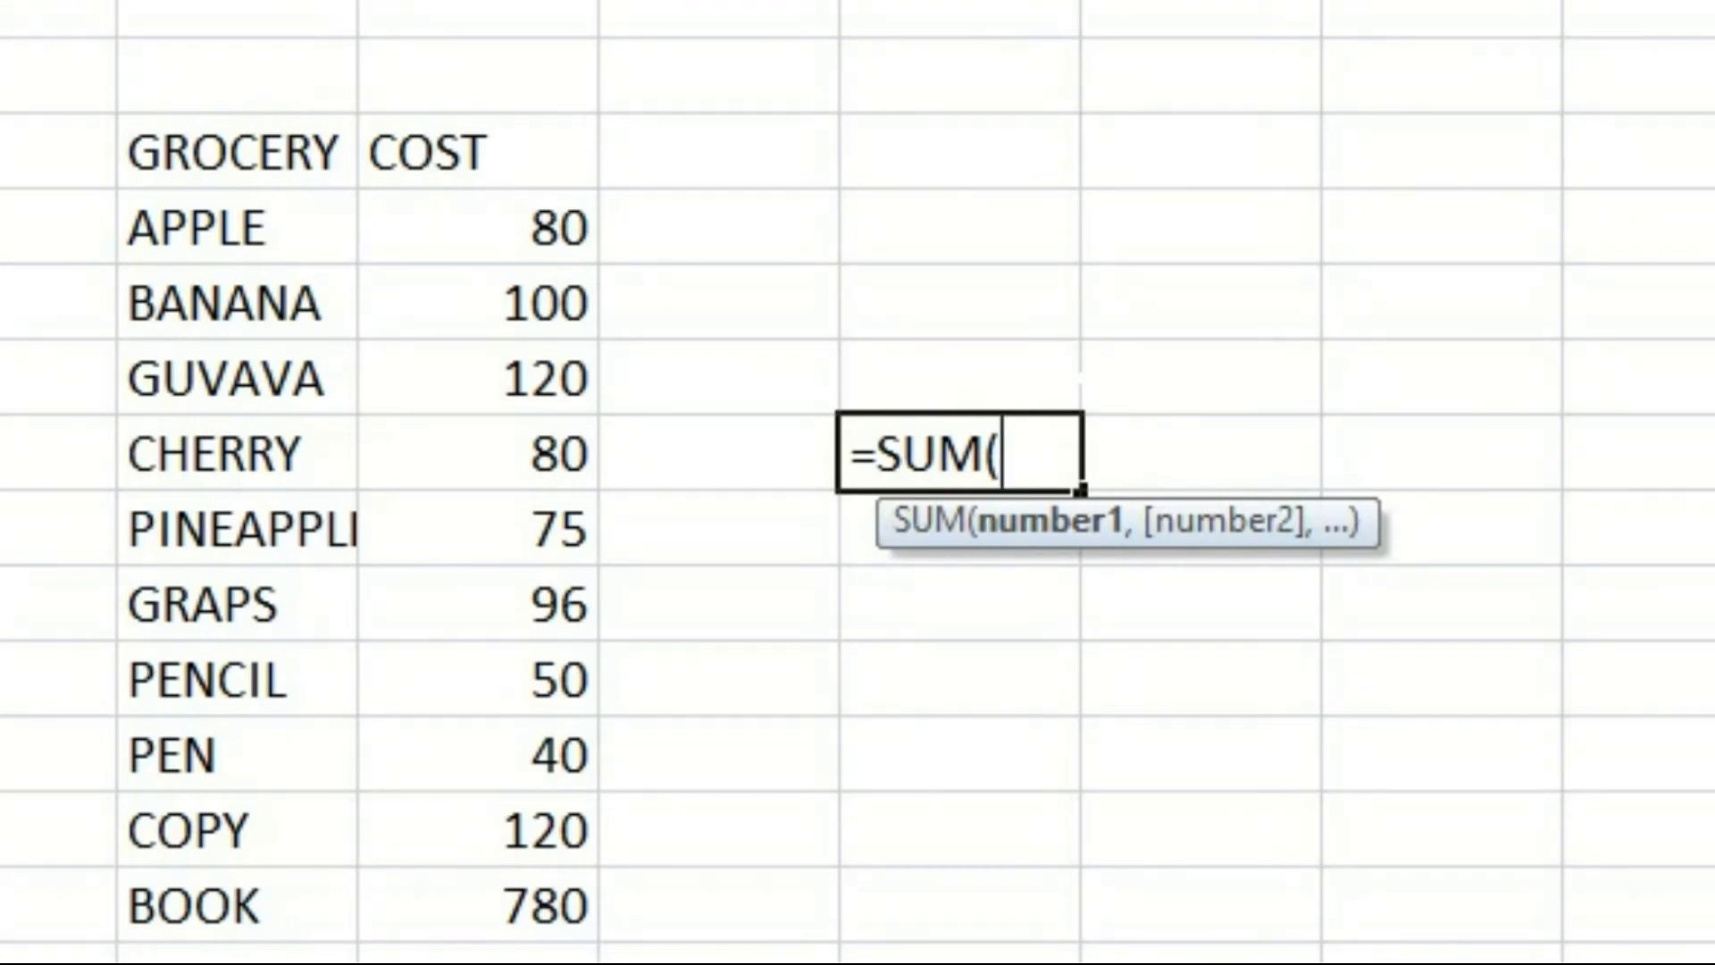
pyautogui.write('F')
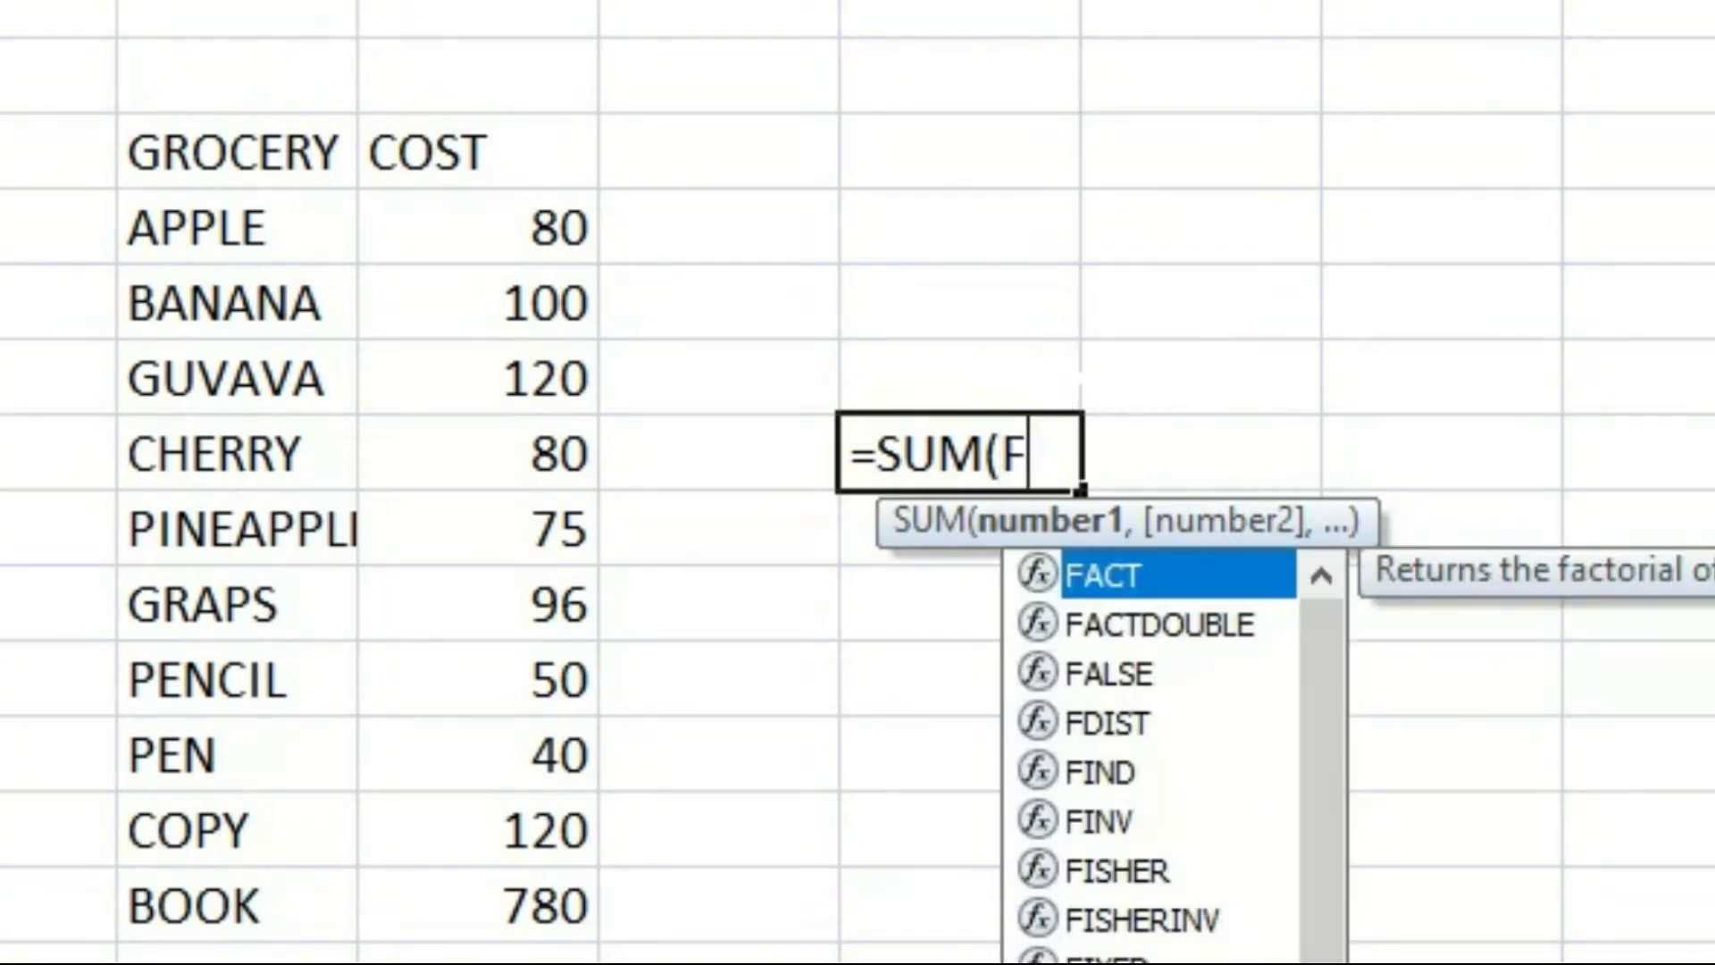
pyautogui.write('RUIT')
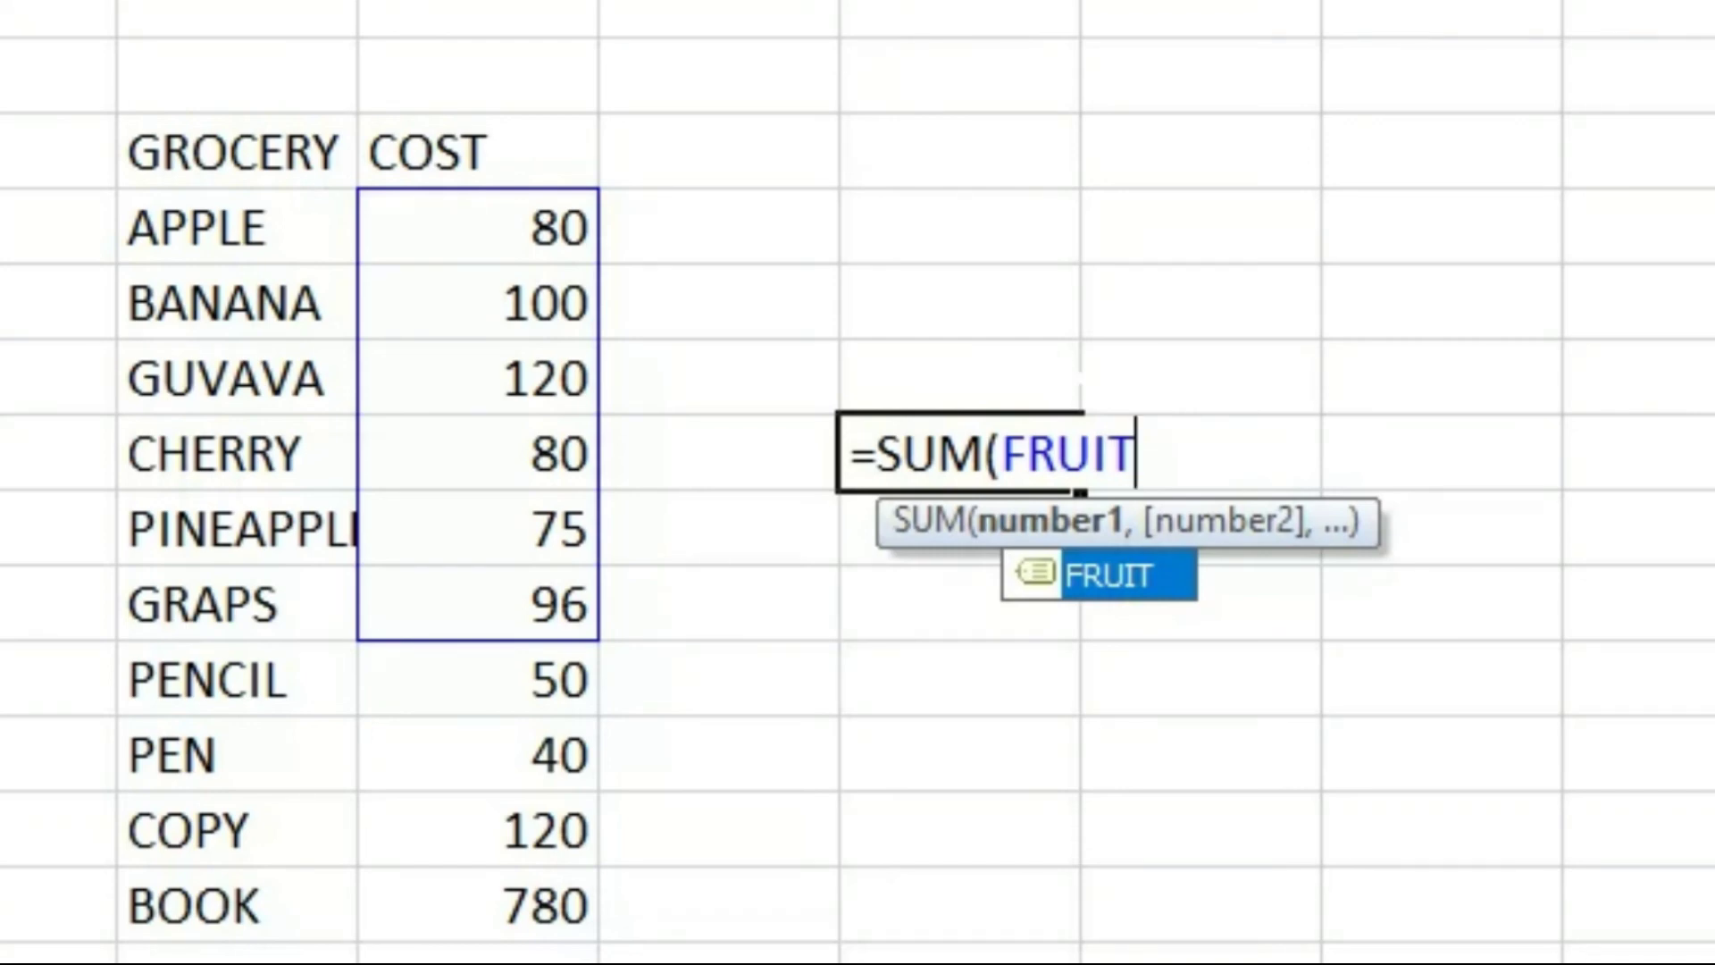
pyautogui.press('Escape')
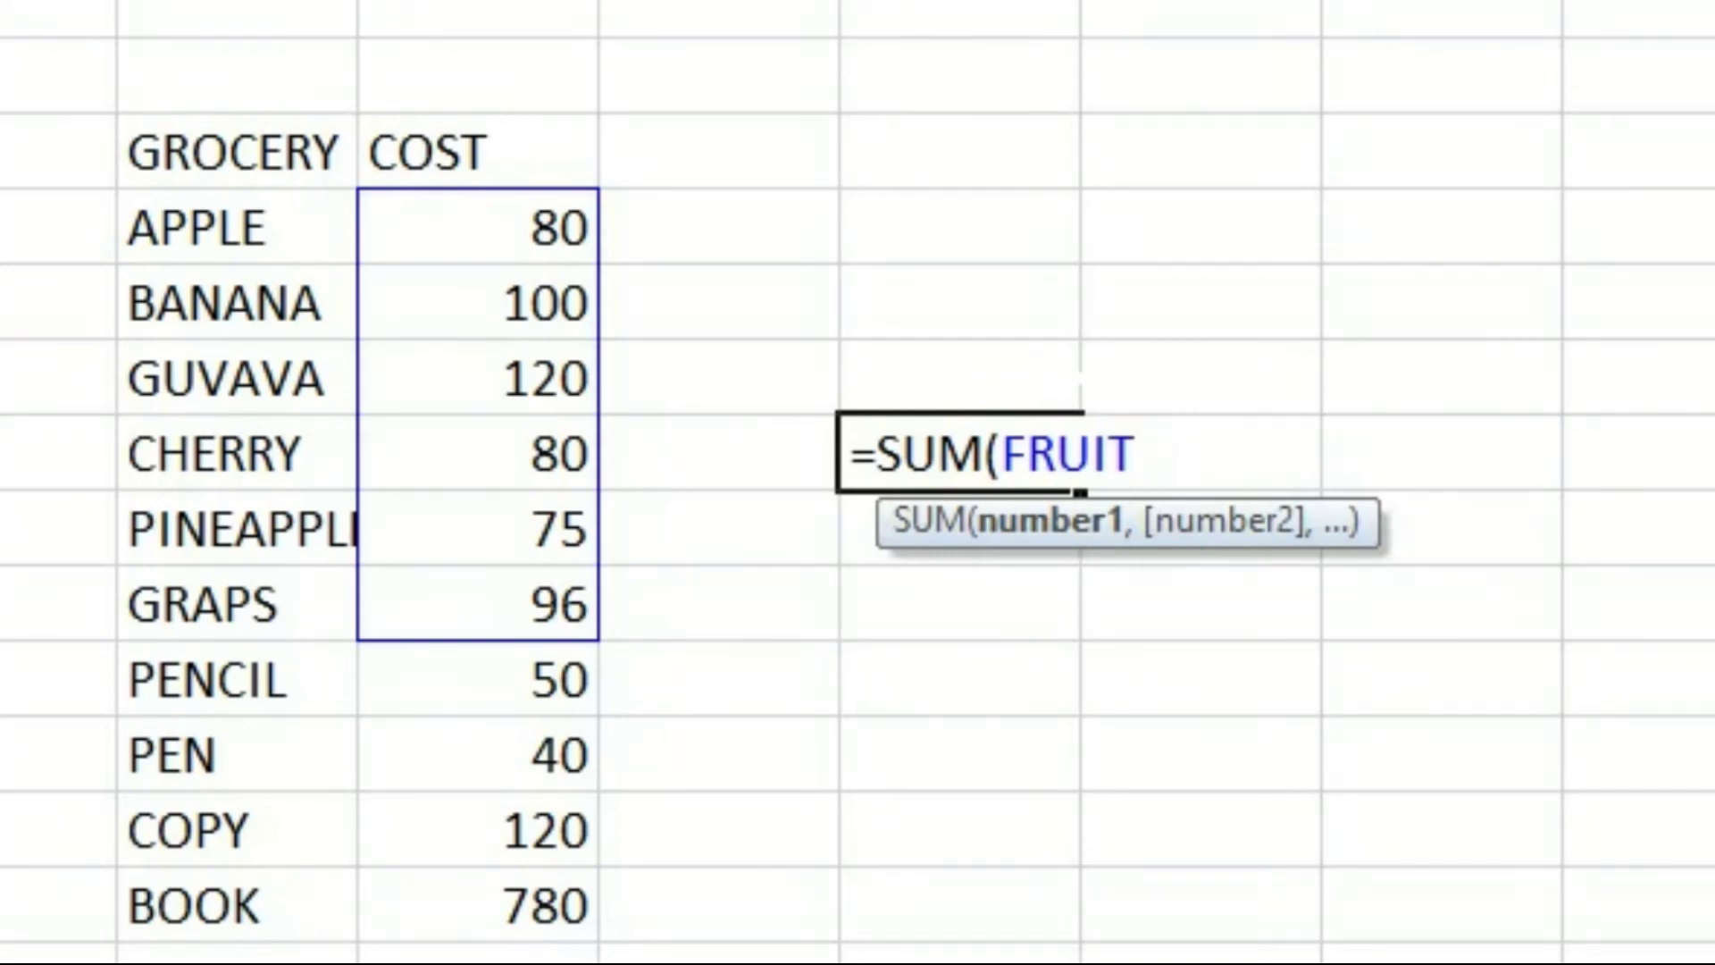
pyautogui.write(')')
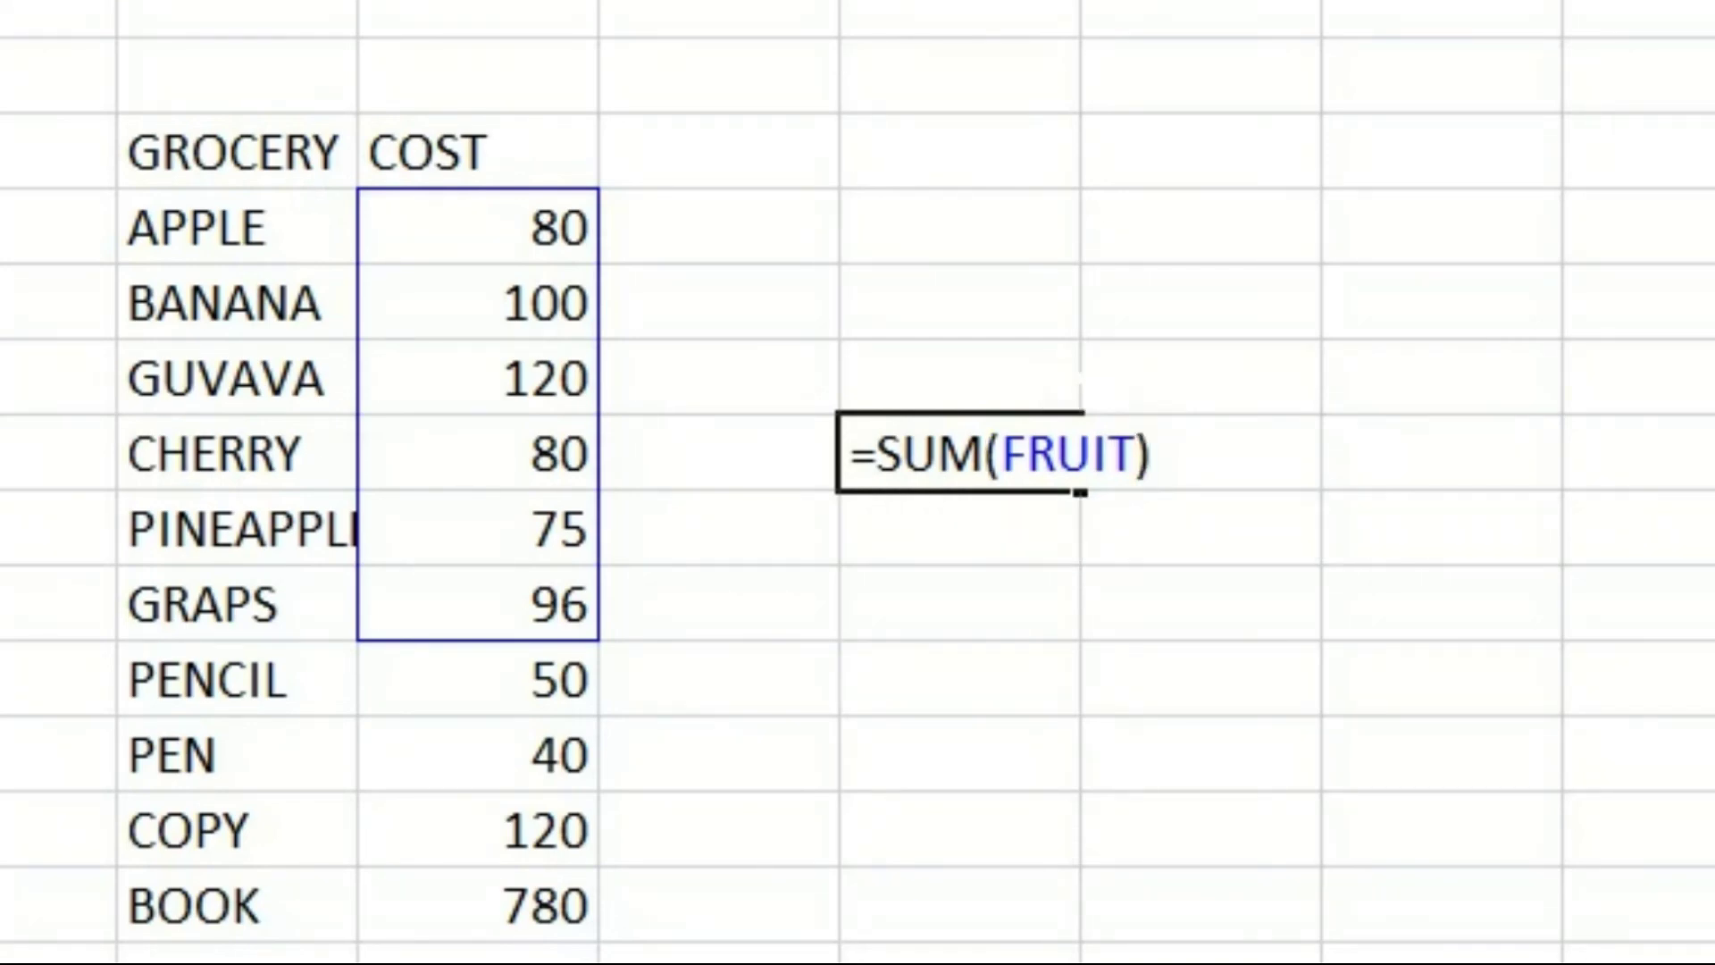
pyautogui.press('Return')
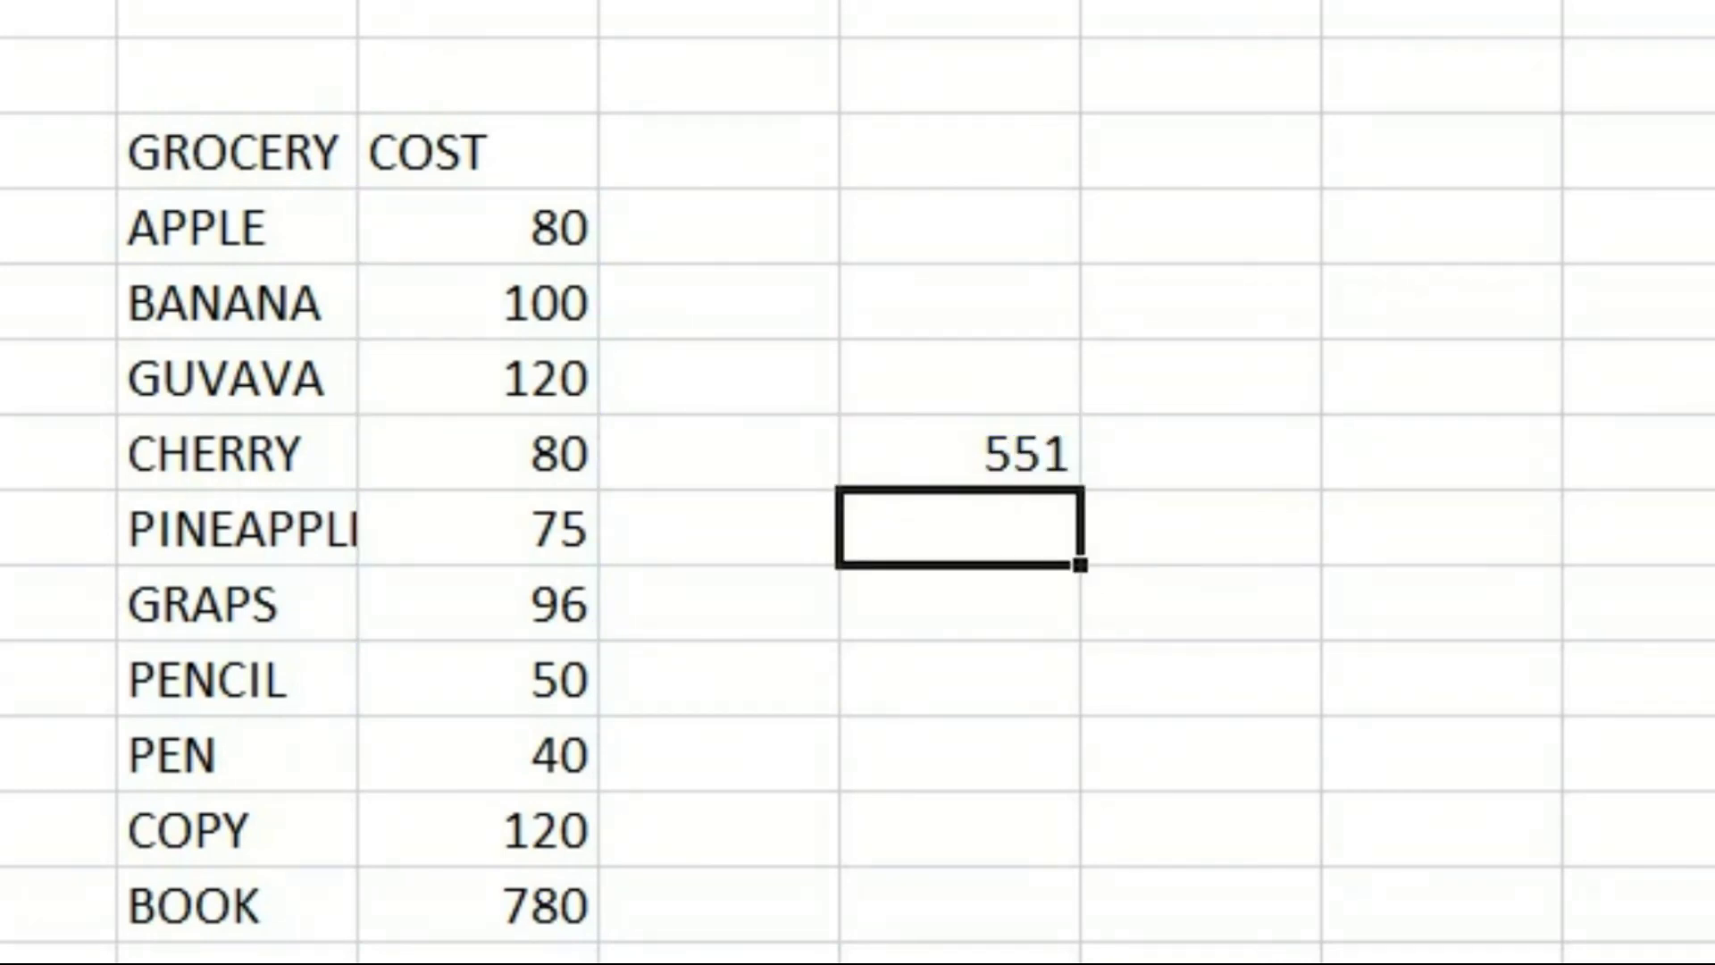
pyautogui.click(1057, 450)
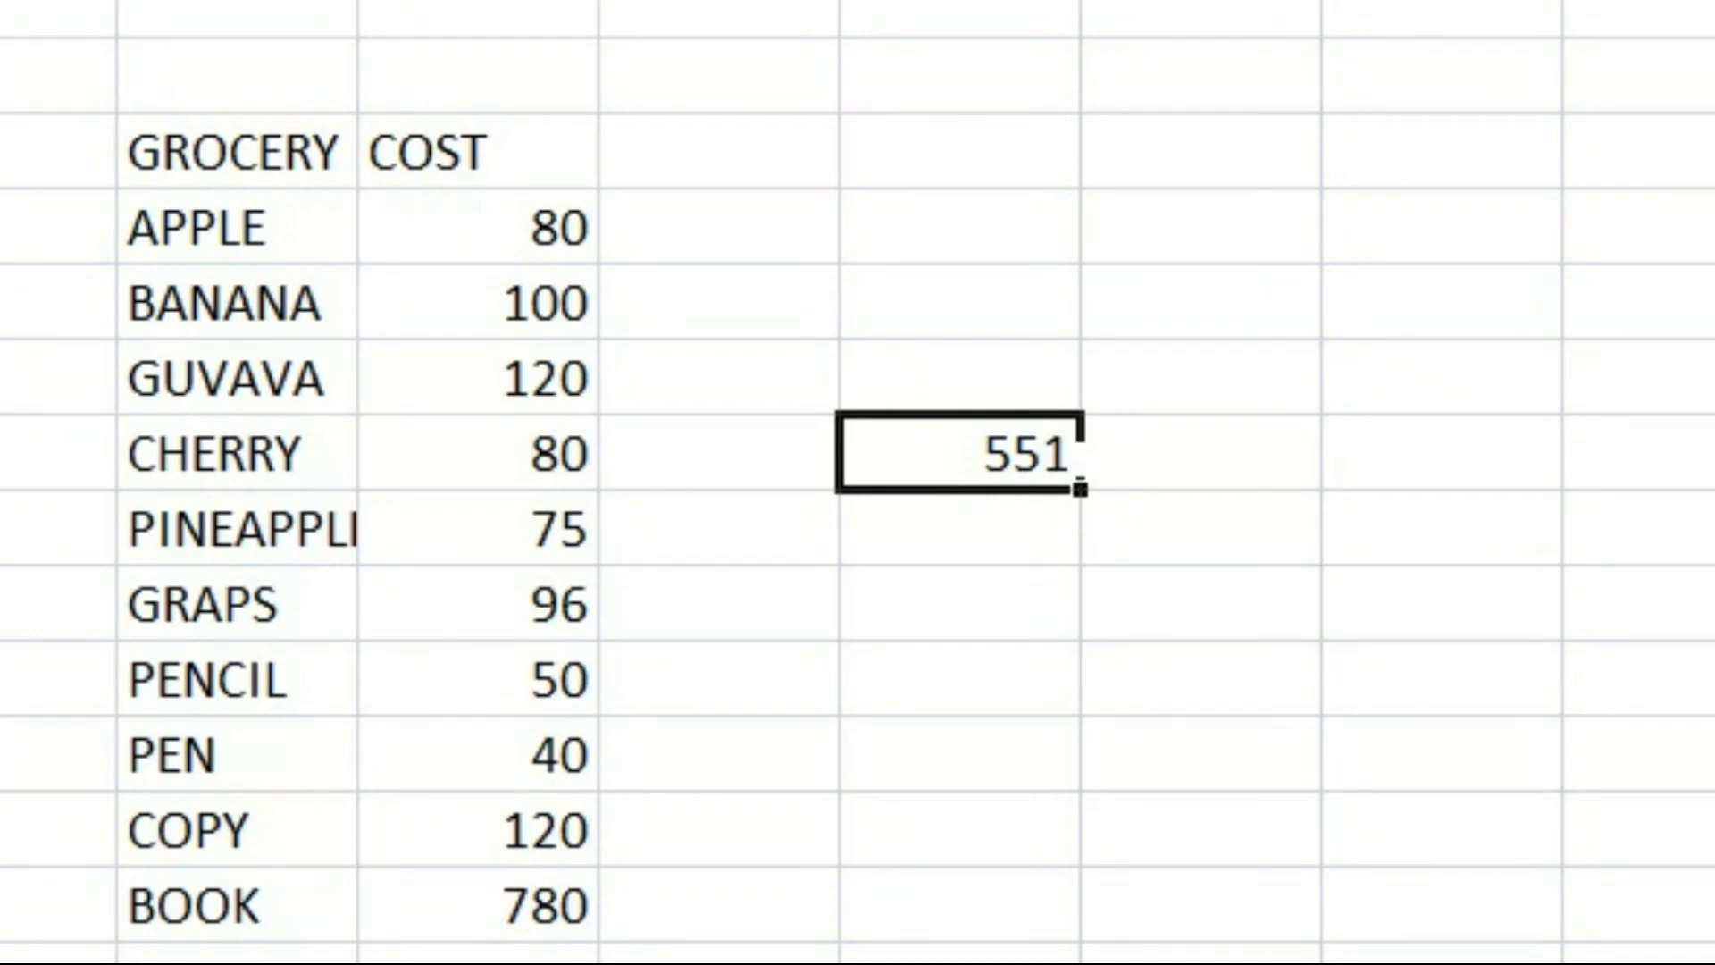
# Total the stationery costs in cell I9 with the formula =SUM(STATIONARY)
pyautogui.click(961, 527)
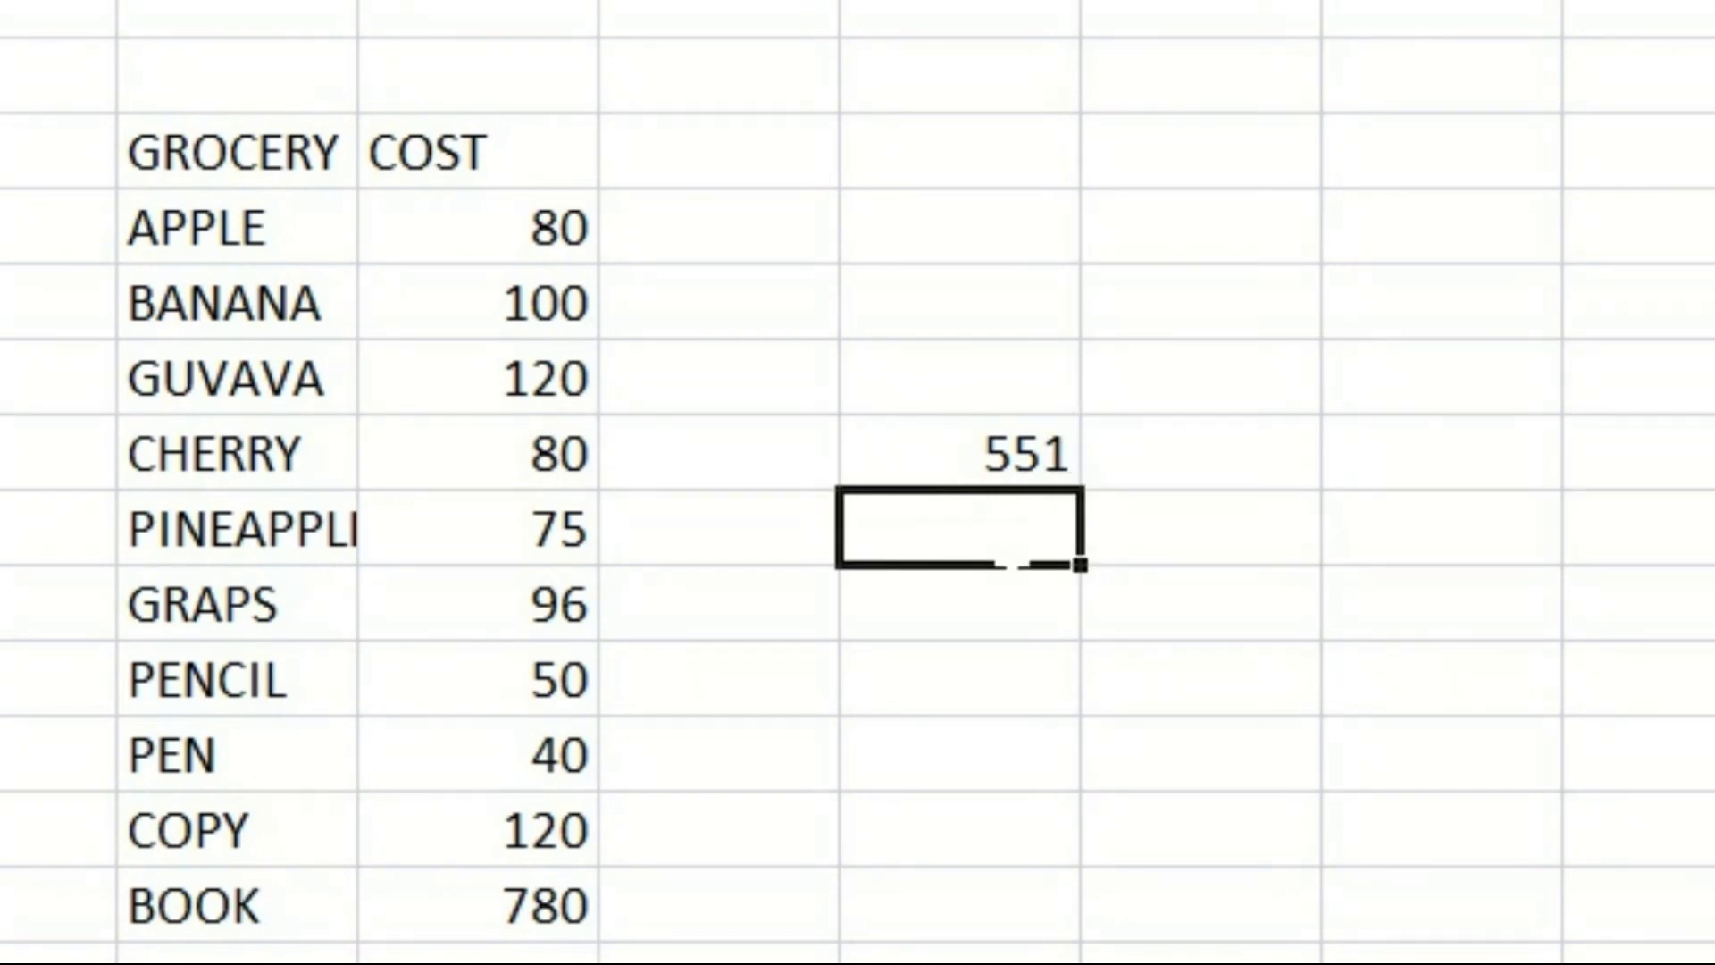
pyautogui.write('=')
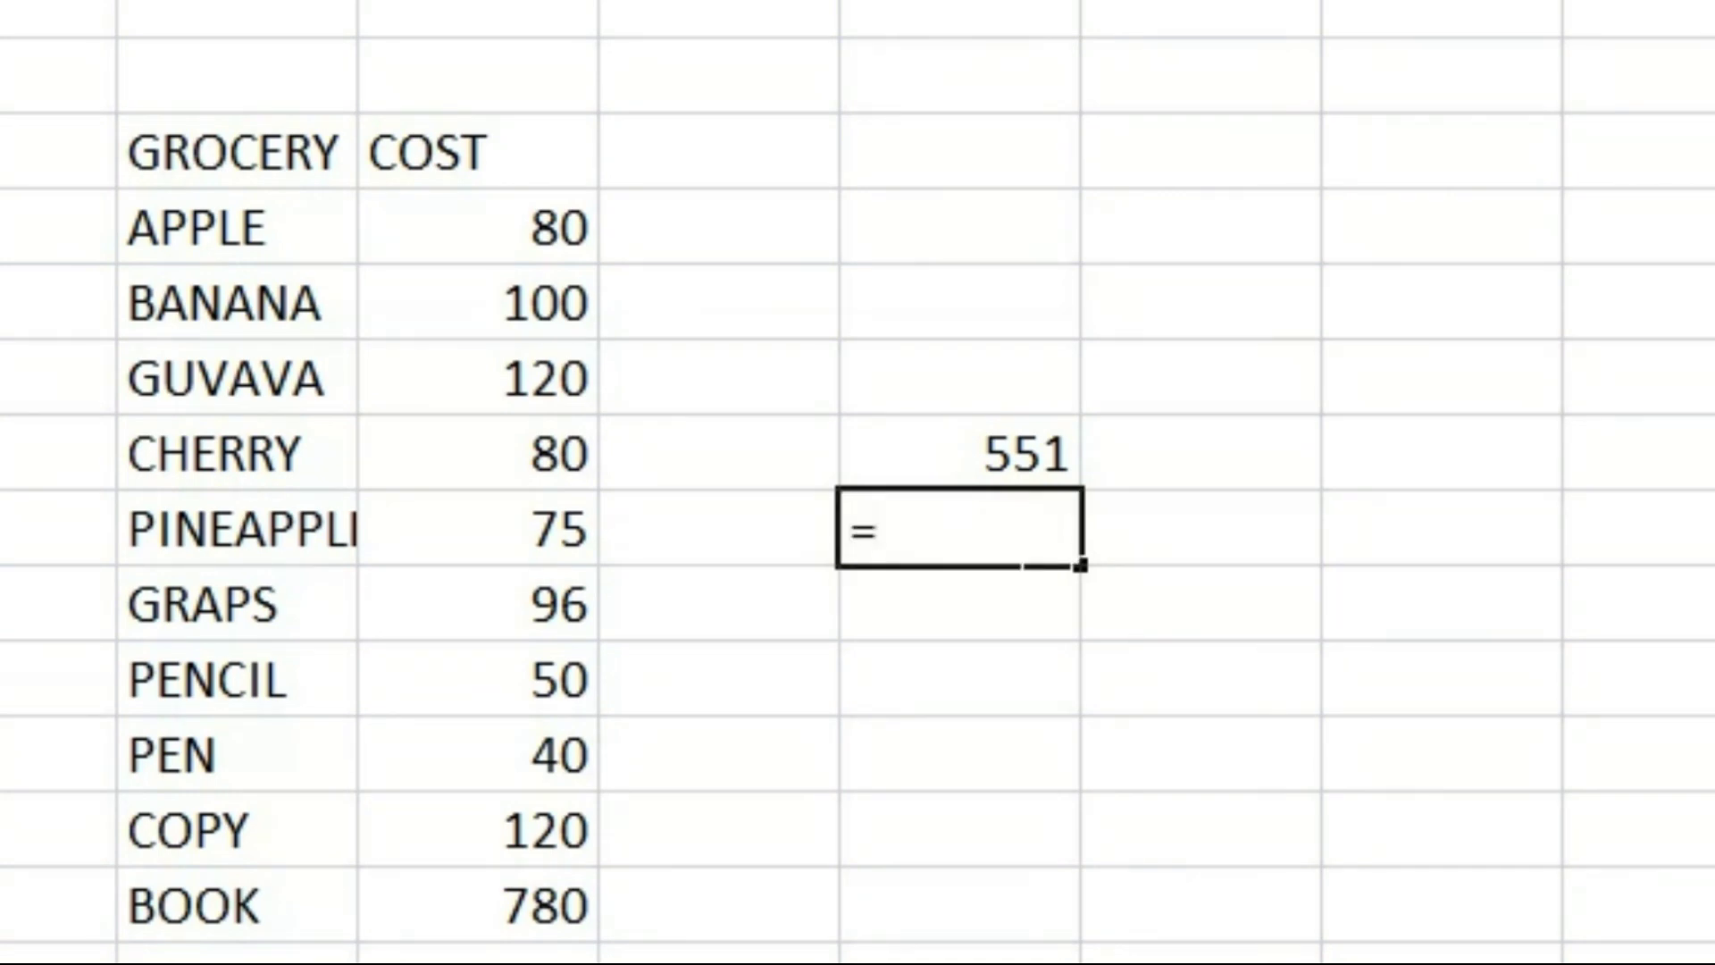
pyautogui.write('SU')
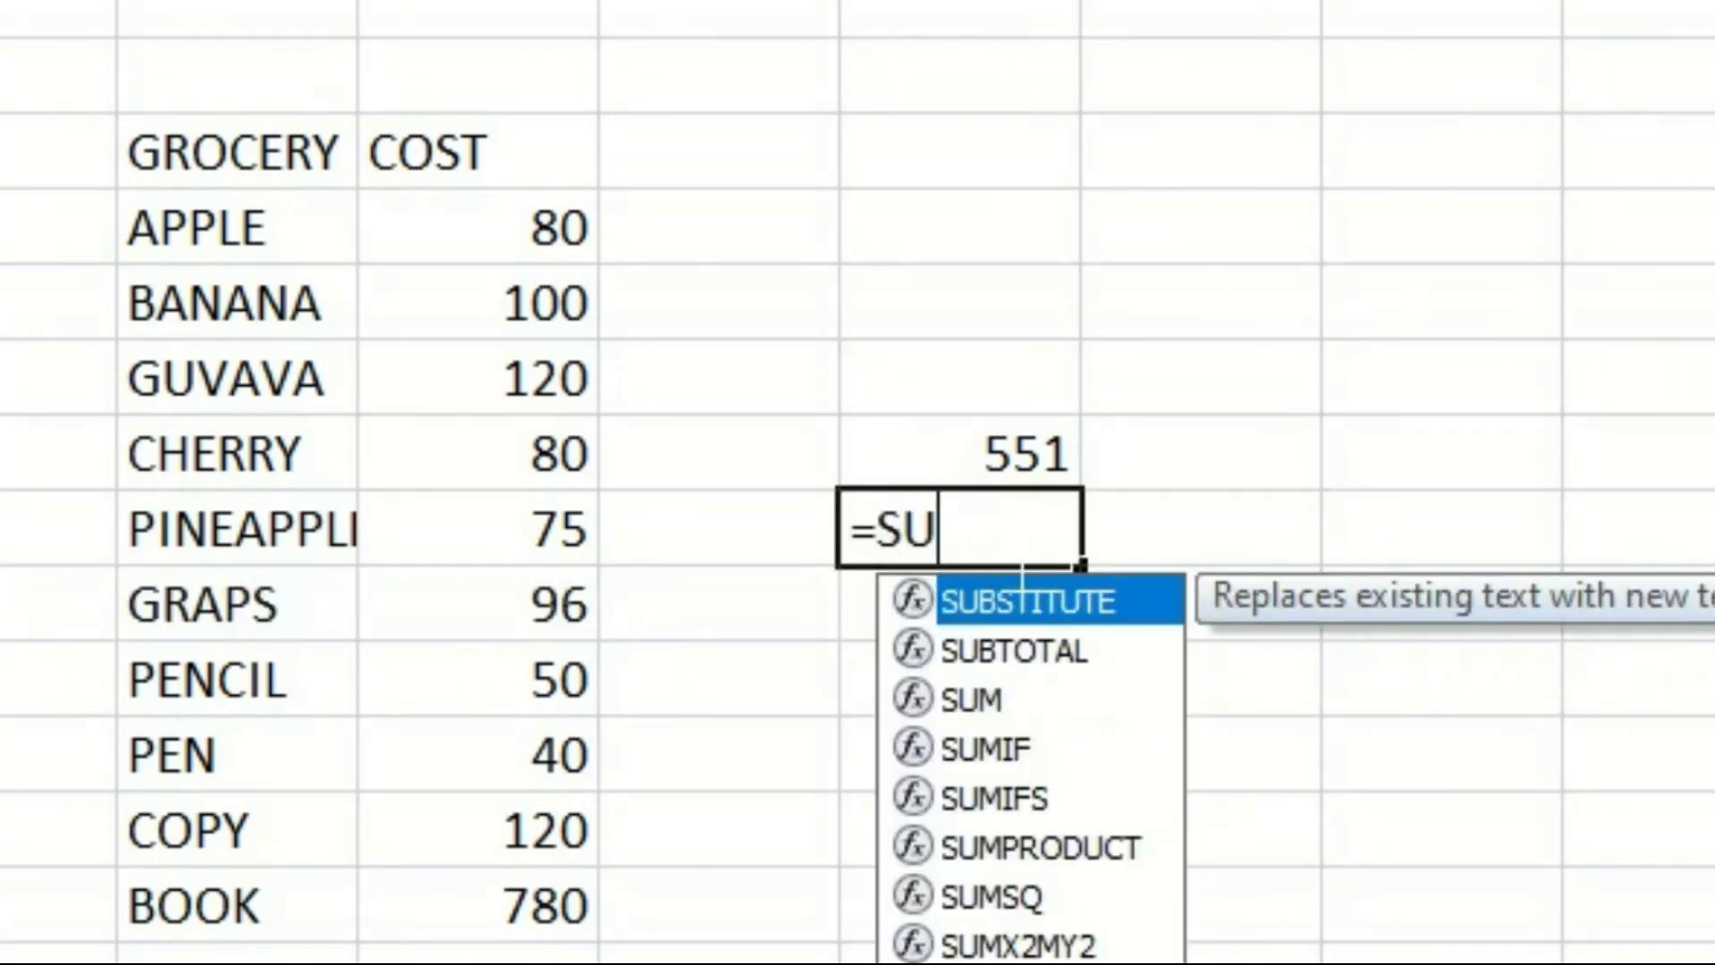
pyautogui.write('M(')
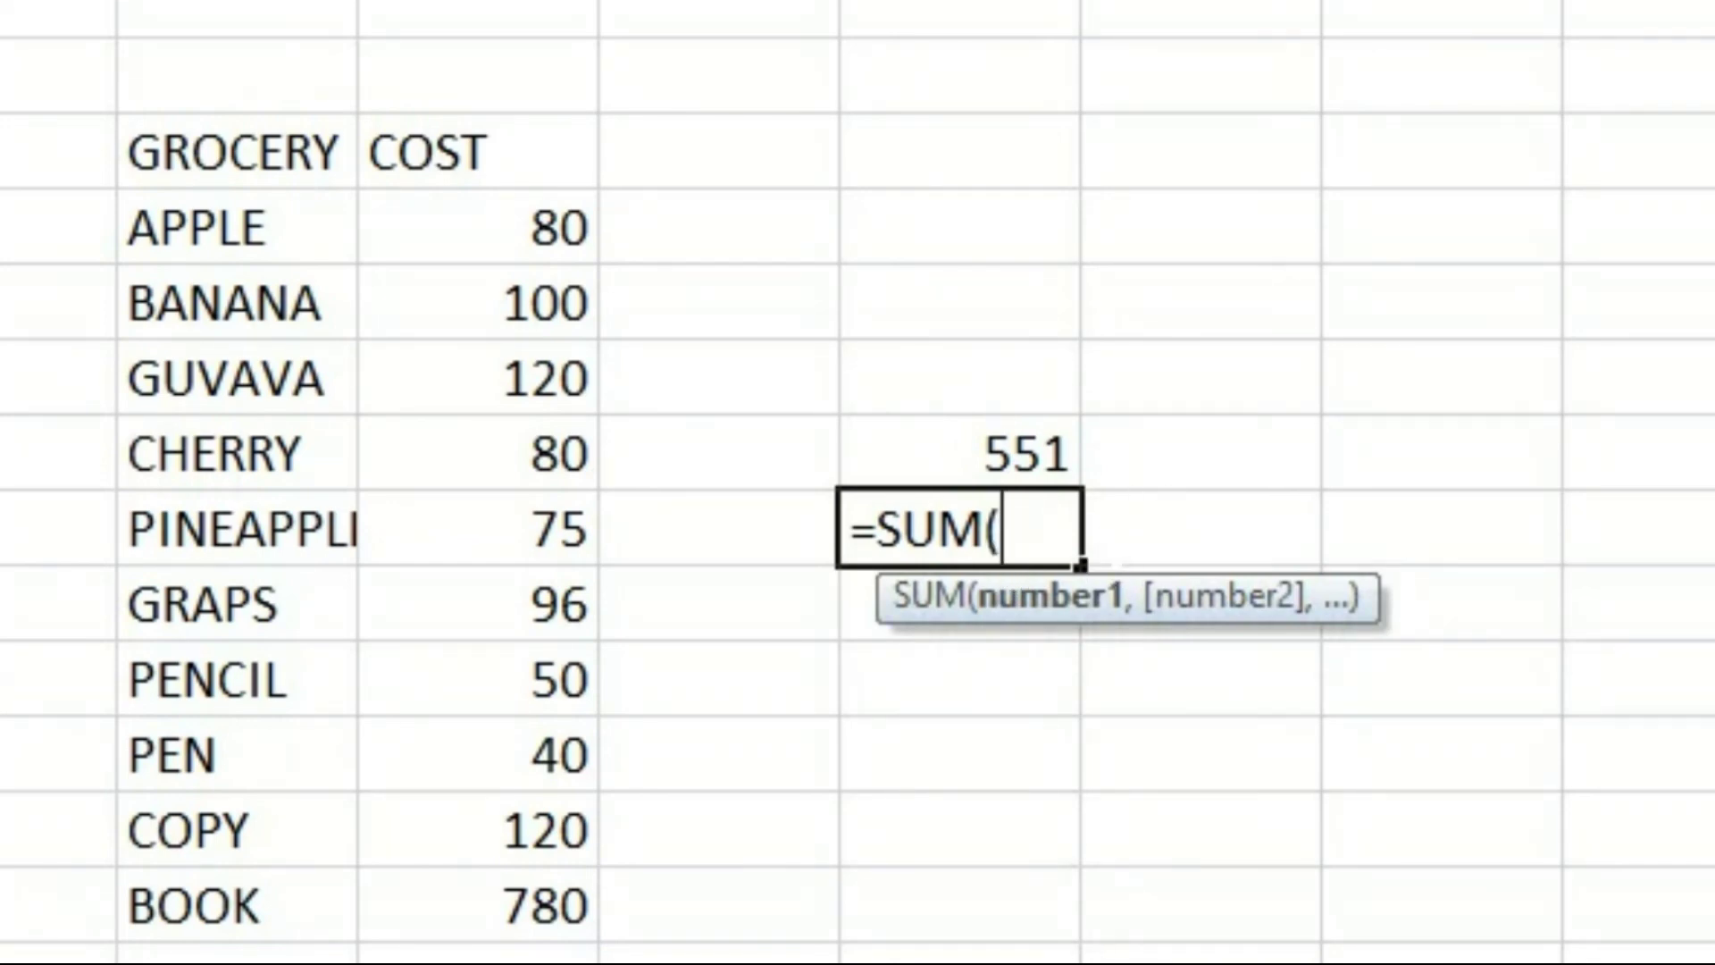
pyautogui.write('STA')
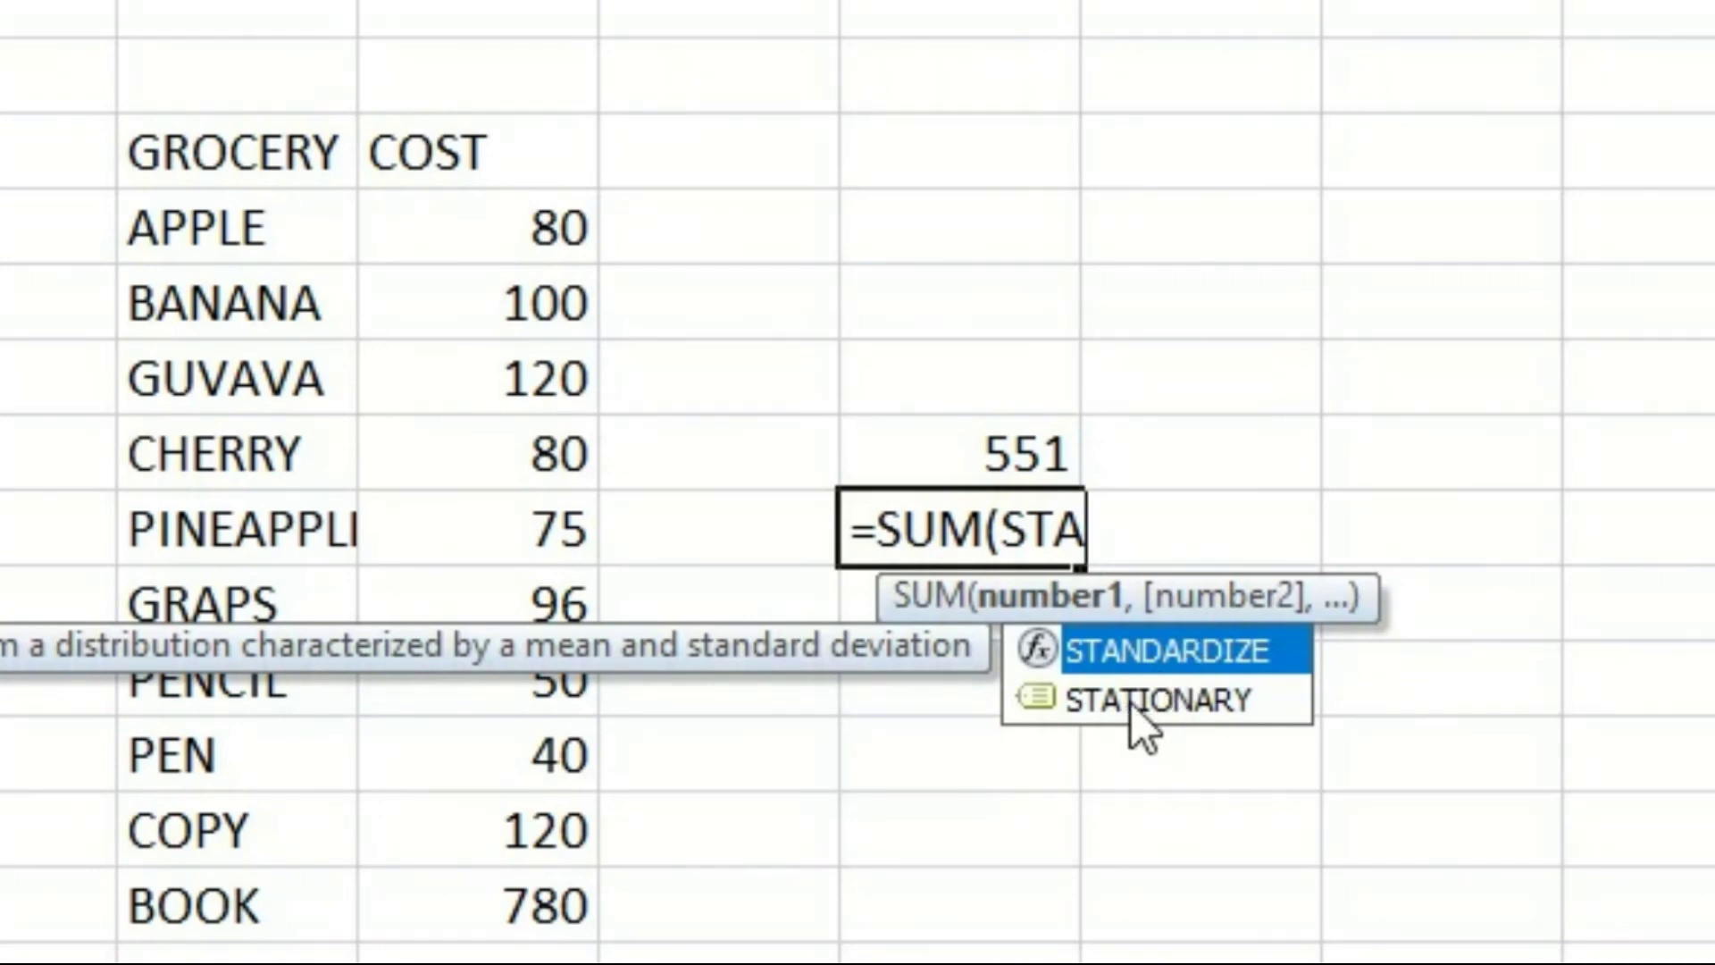
pyautogui.click(1228, 699)
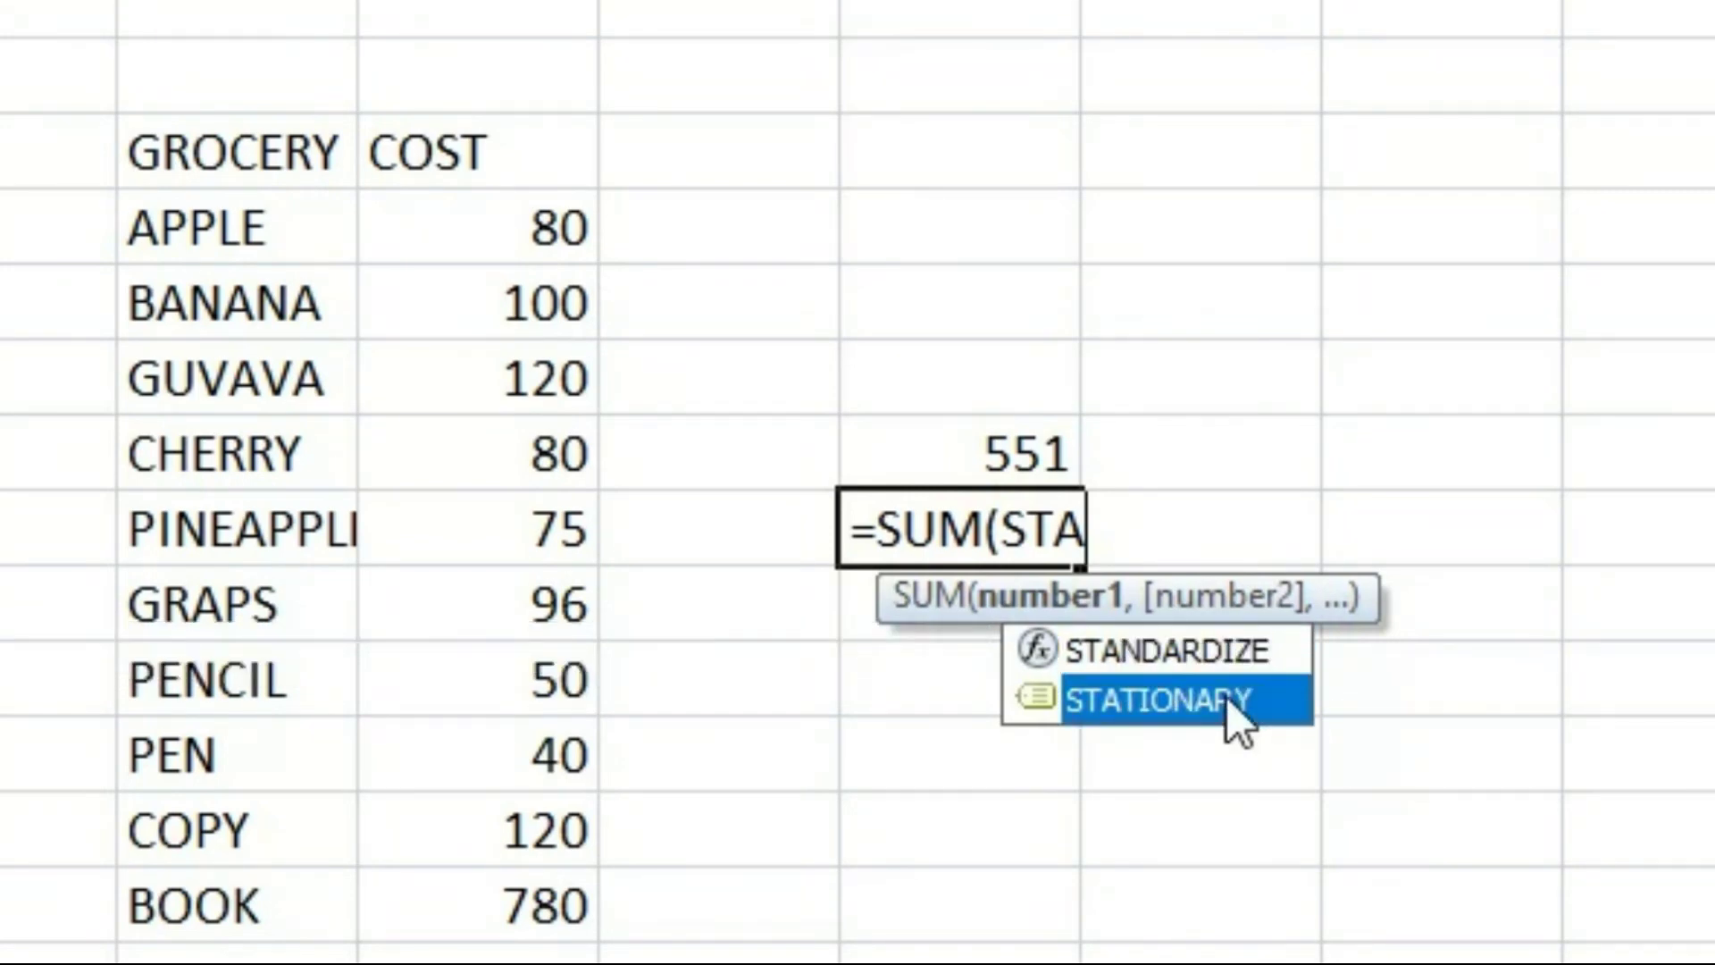
pyautogui.doubleClick(1227, 699)
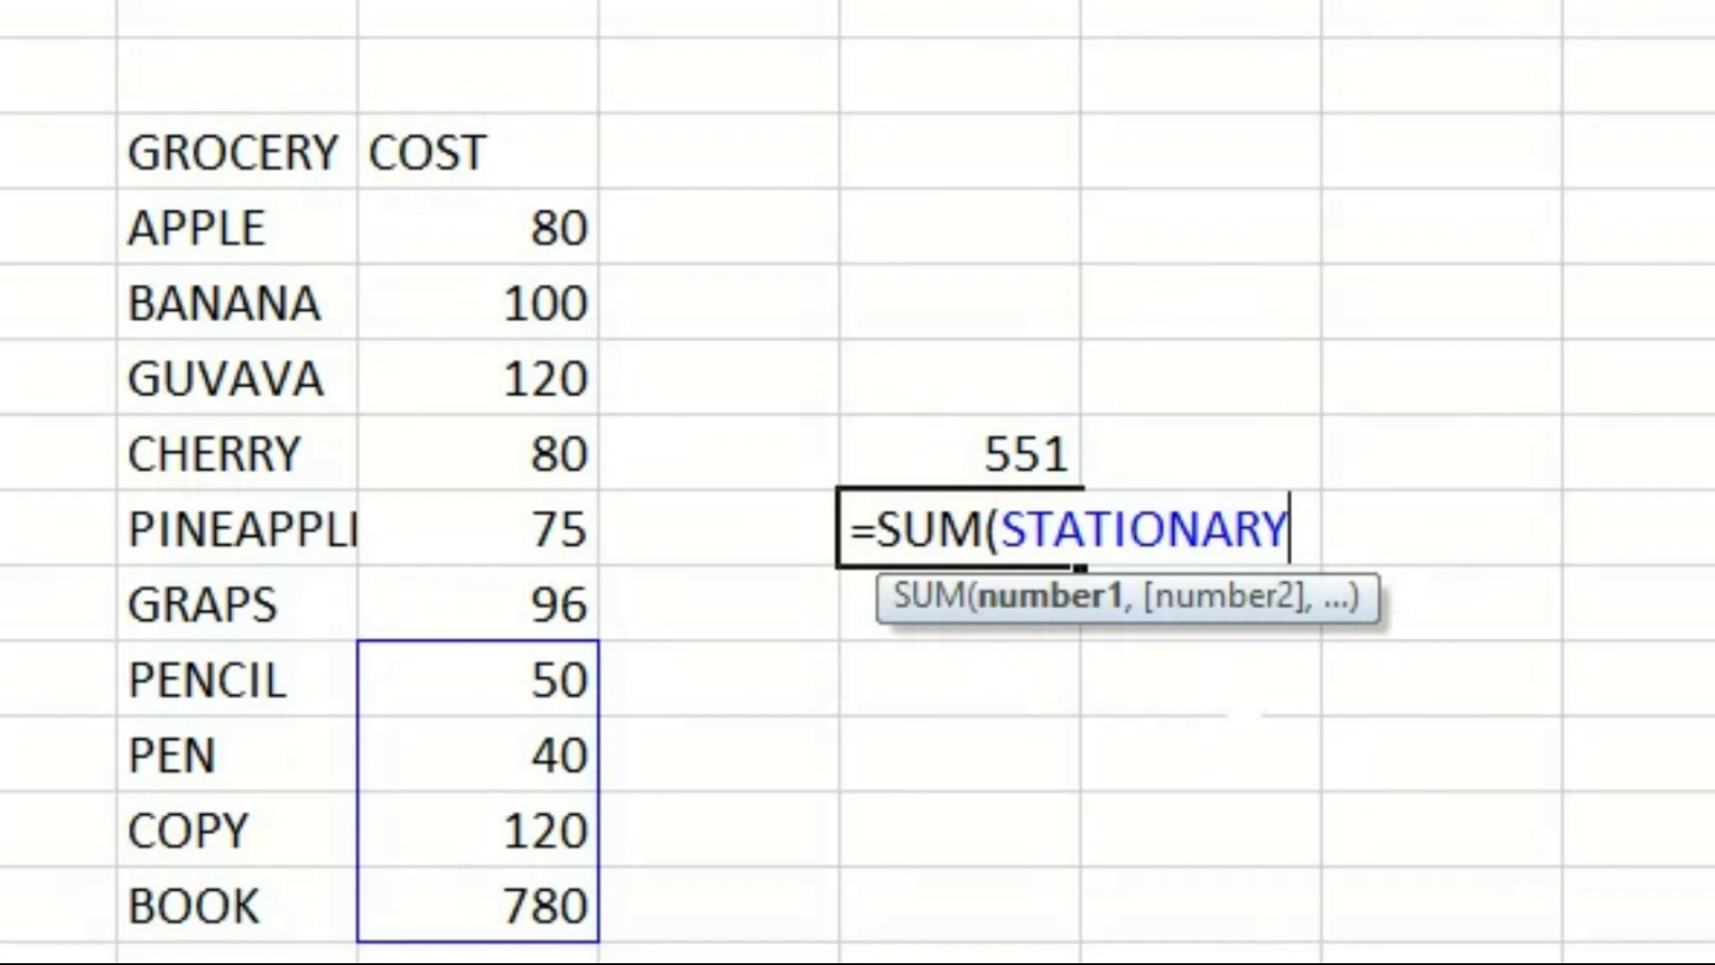
pyautogui.write(')')
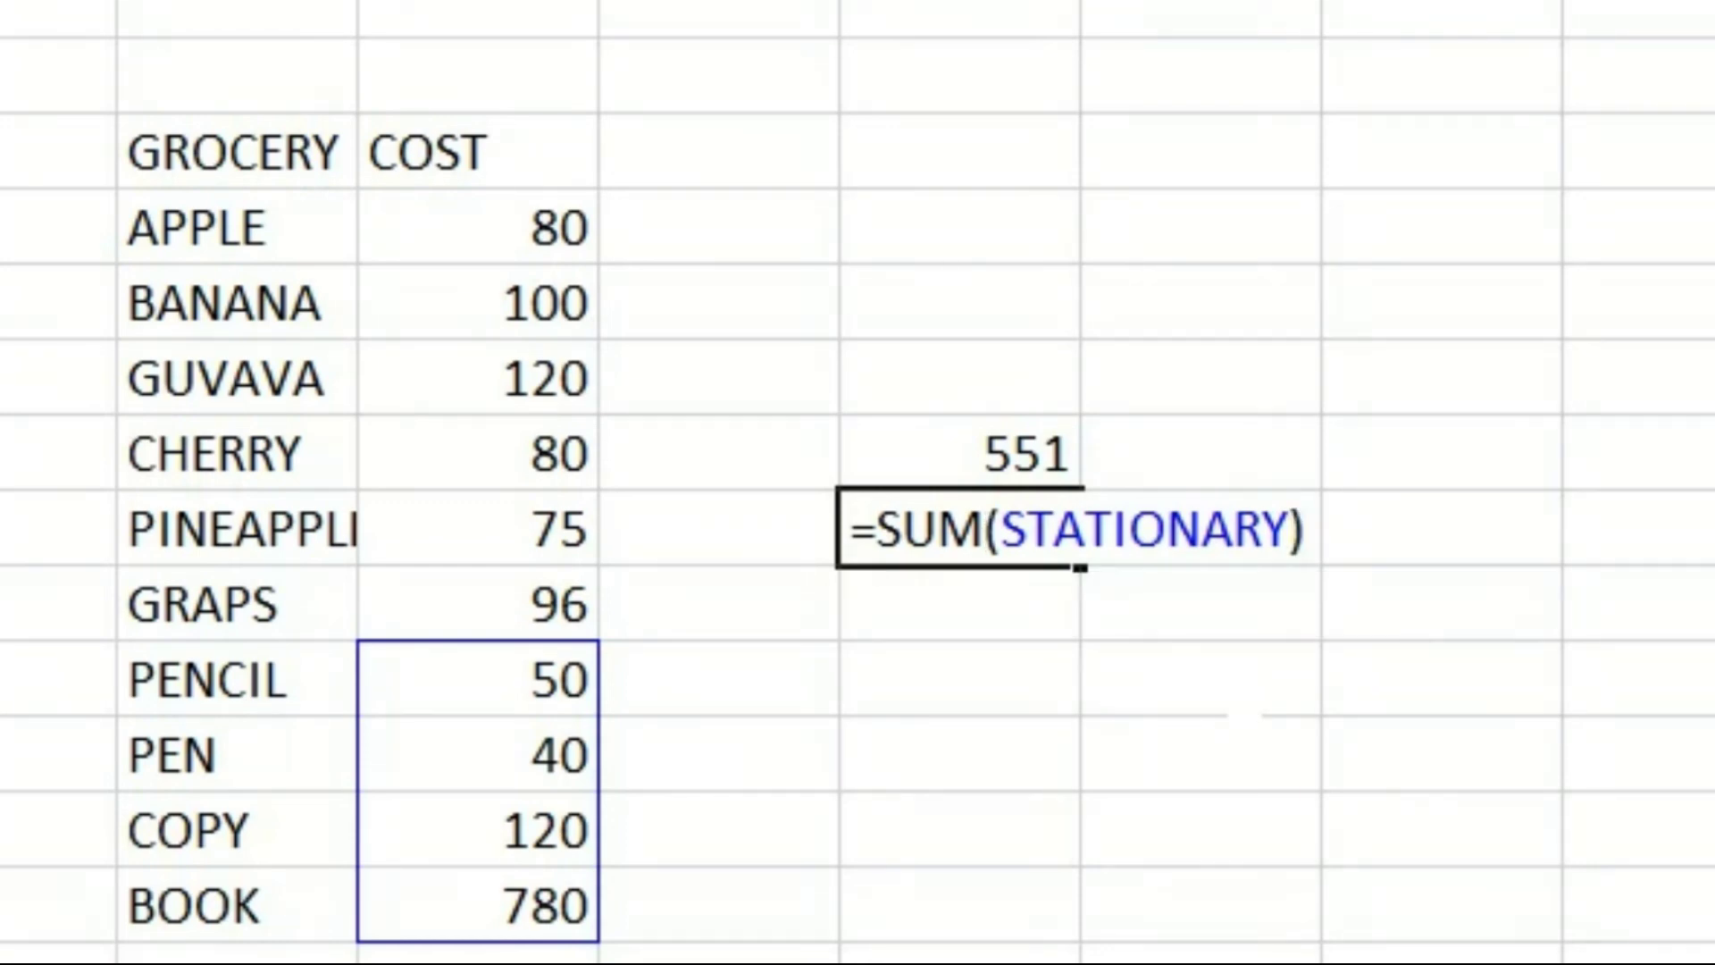
pyautogui.press('Return')
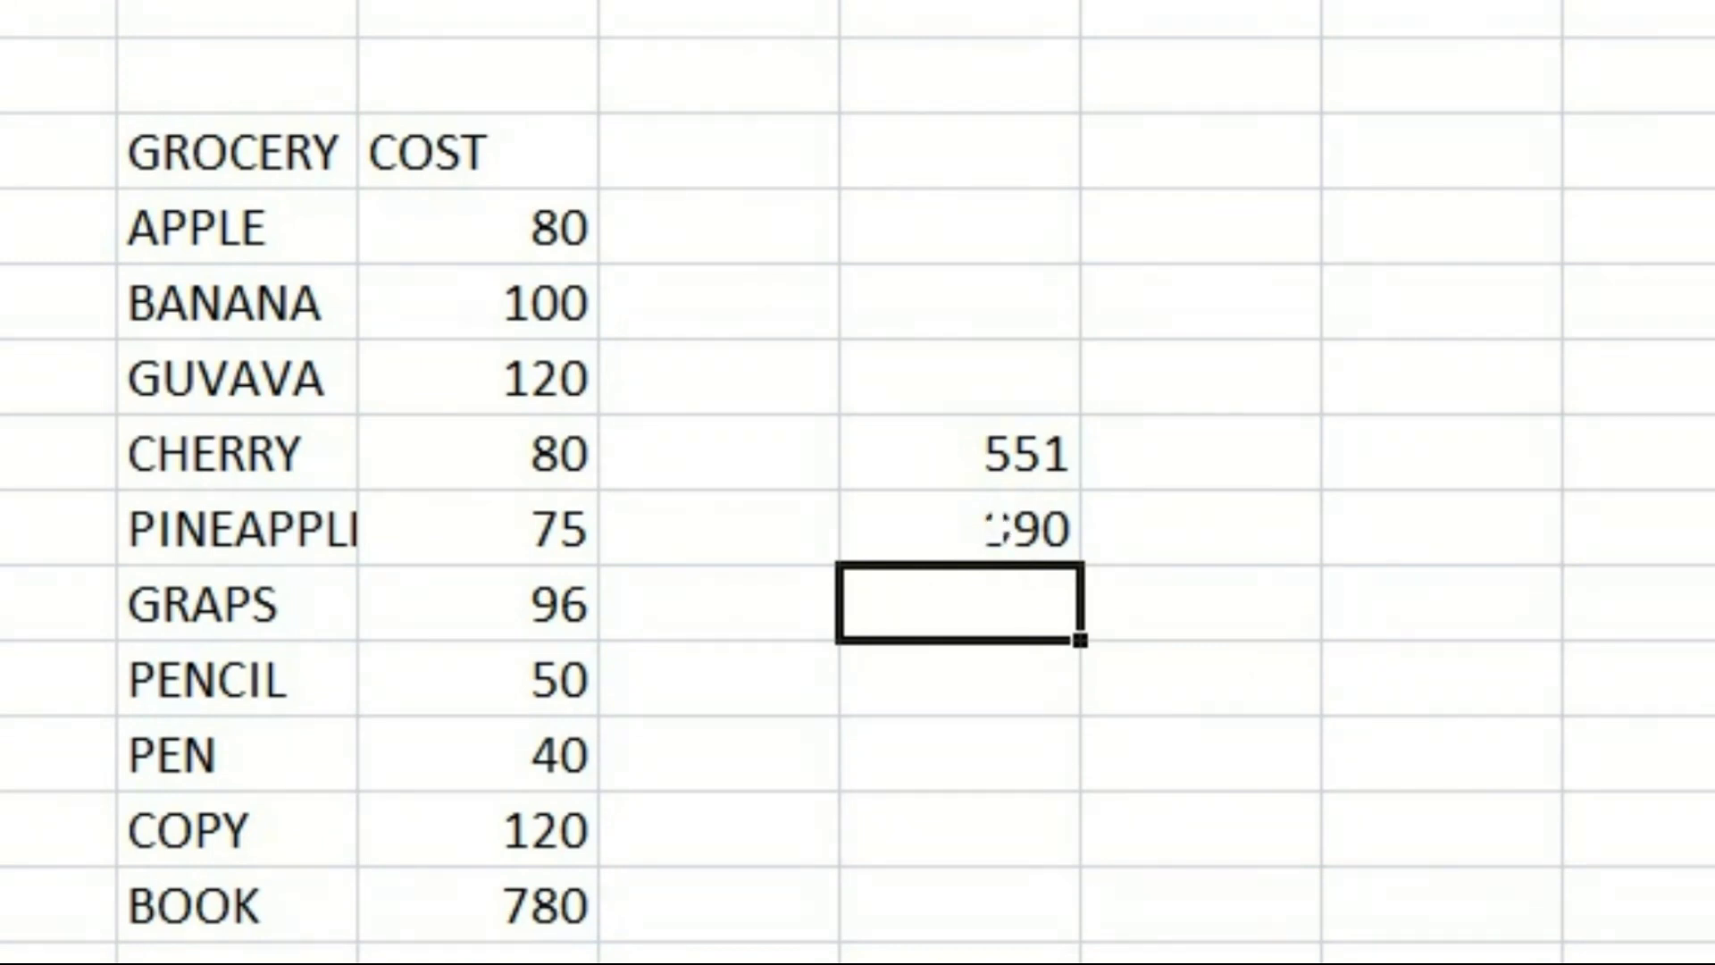
pyautogui.click(967, 561)
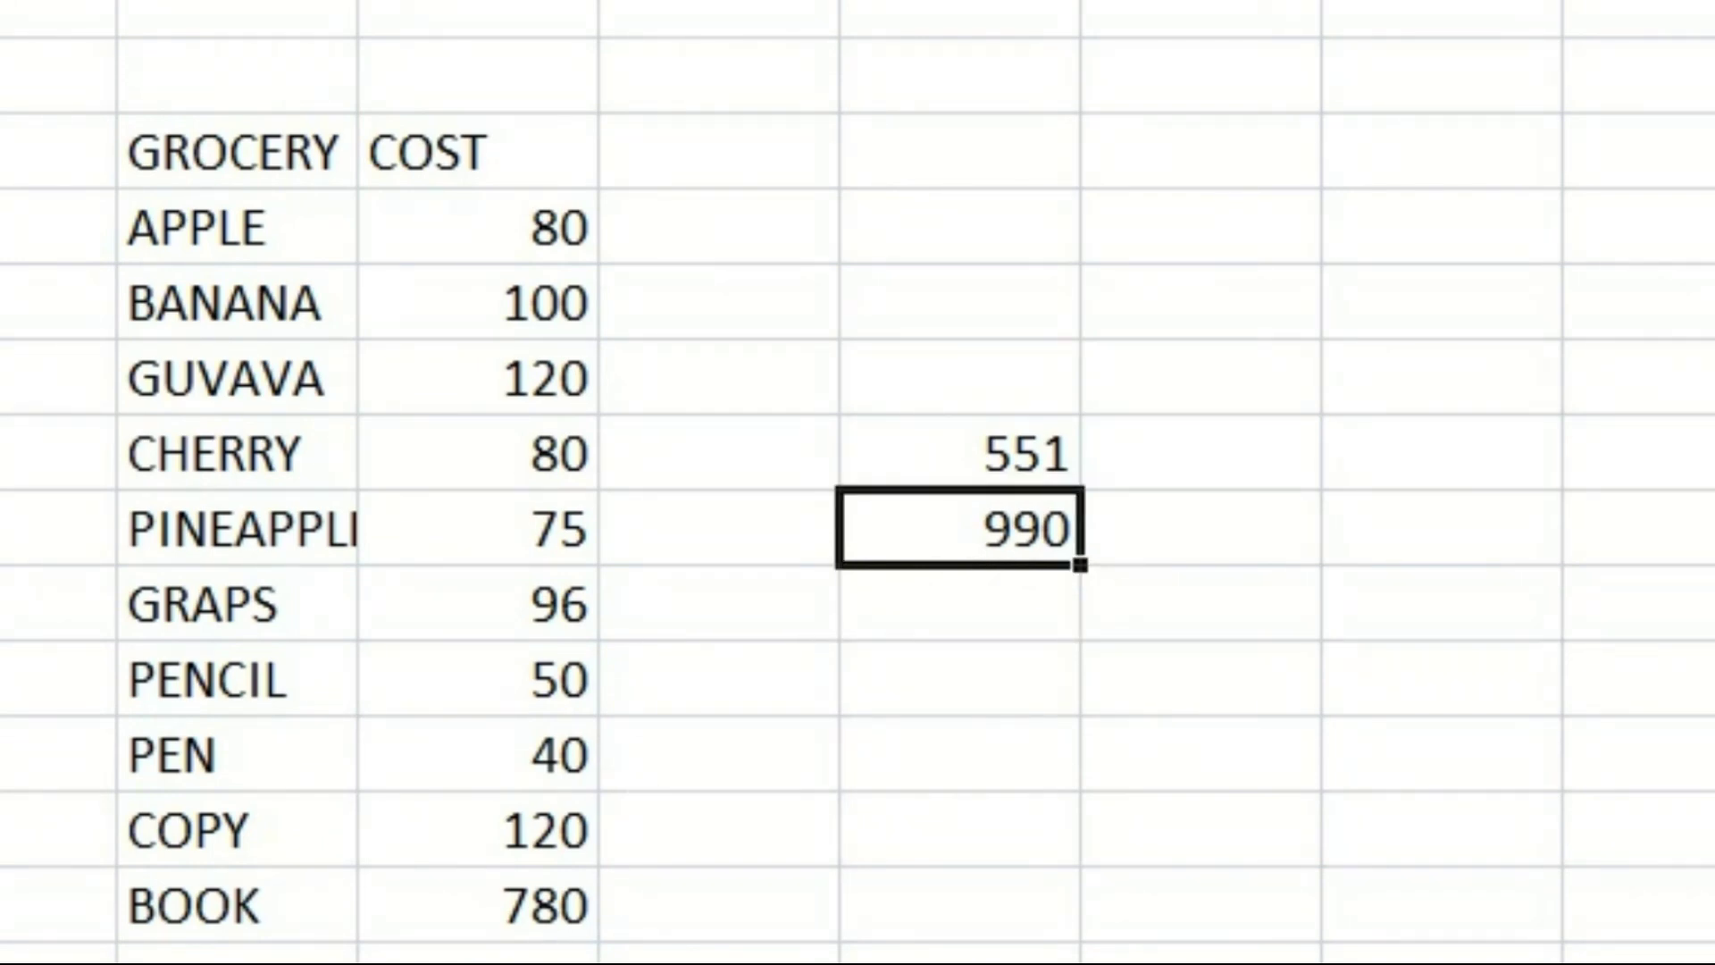
pyautogui.click(1029, 478)
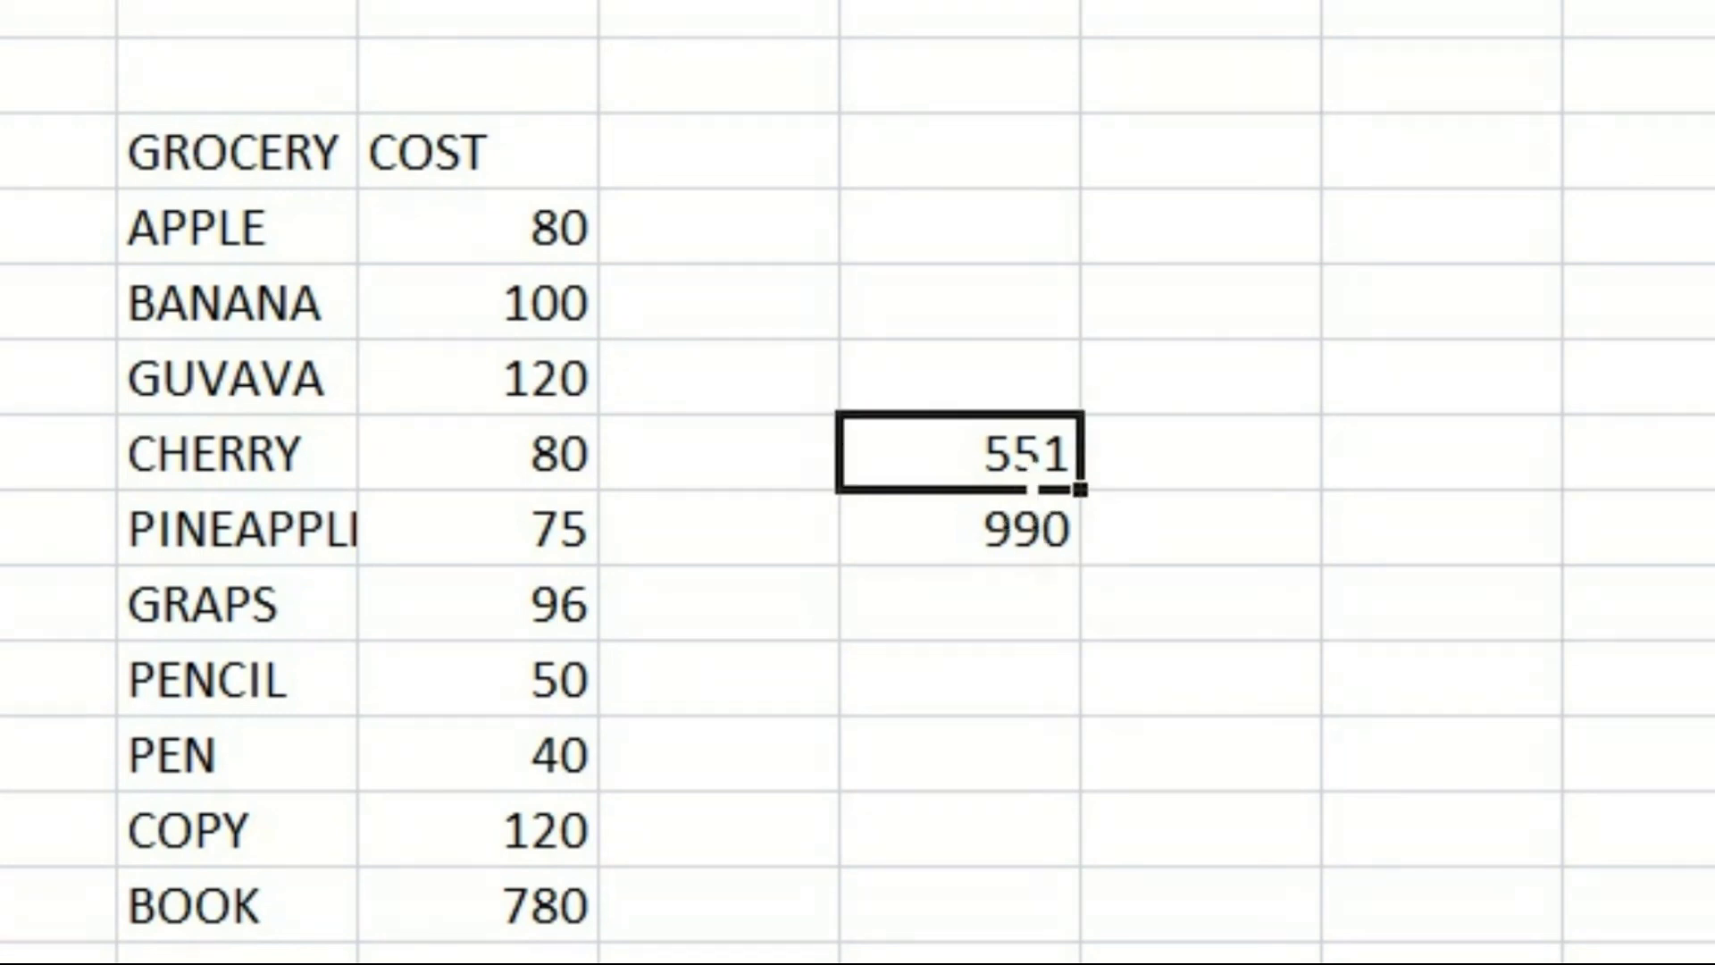